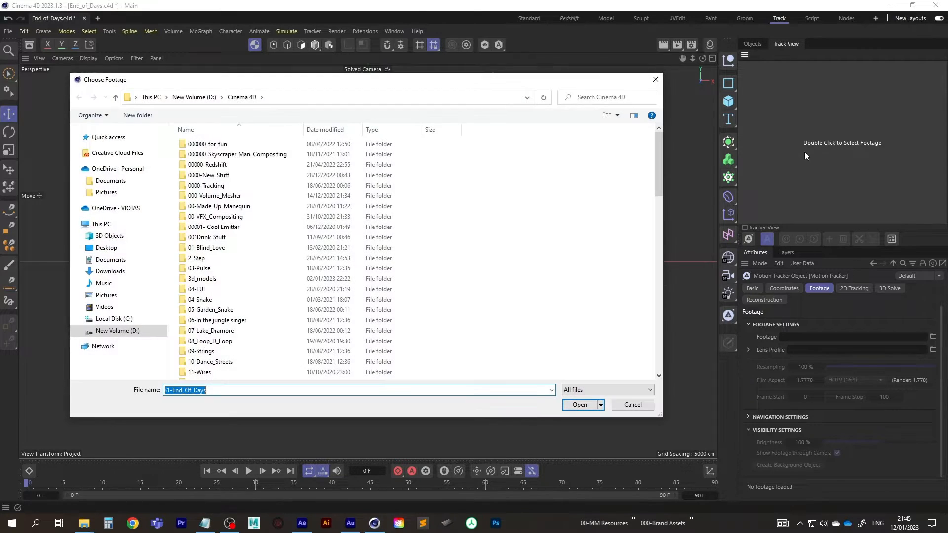
Step: Load the DJI_0006_00000.png image sequence from 31-End_Of_Days\mov_seq as the Motion Tracker footage
{"action": "left_click", "coordinate": [227, 167]}
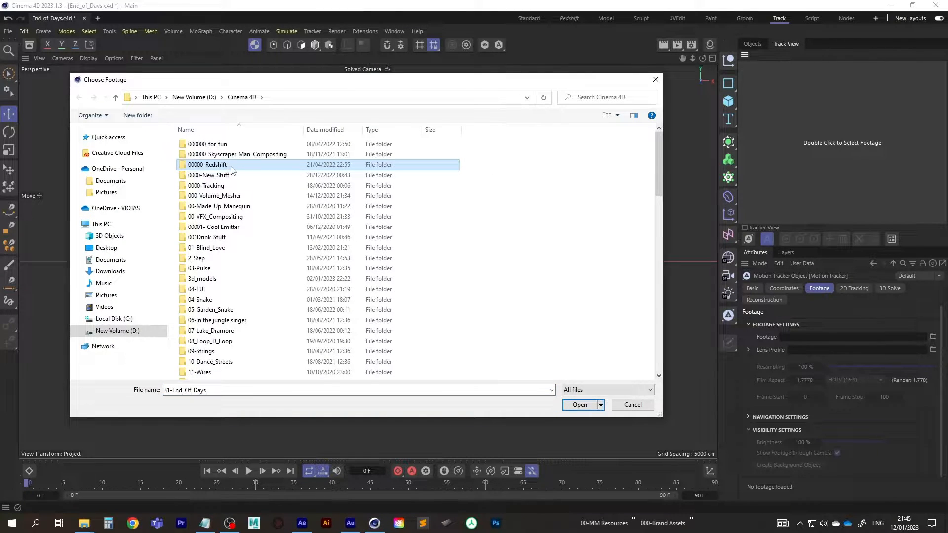
{"action": "type", "text": "31"}
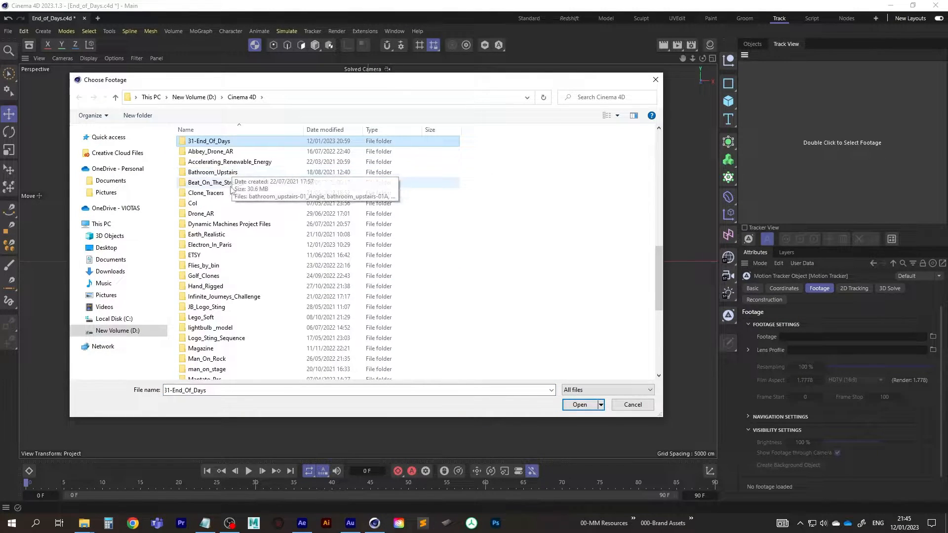
{"action": "double_click", "coordinate": [221, 145]}
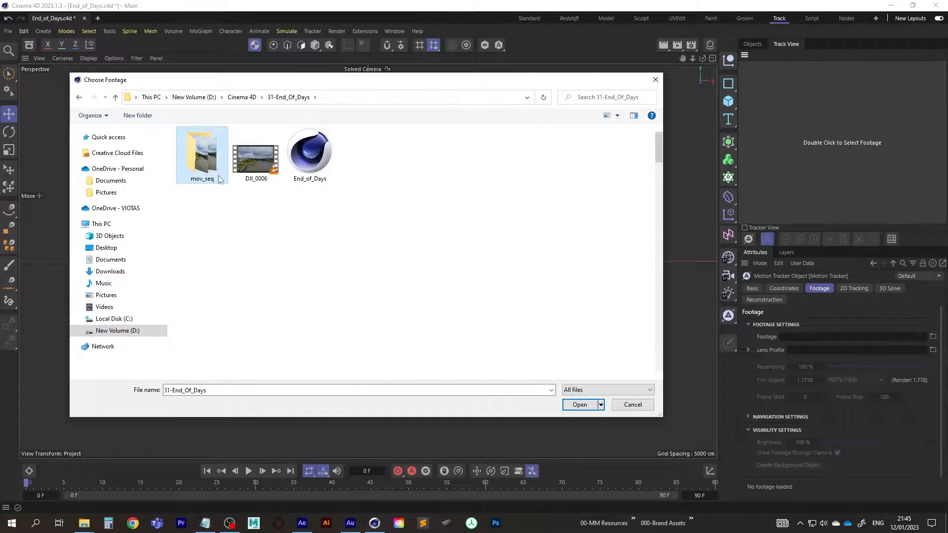
{"action": "double_click", "coordinate": [204, 163]}
{"action": "double_click", "coordinate": [209, 163]}
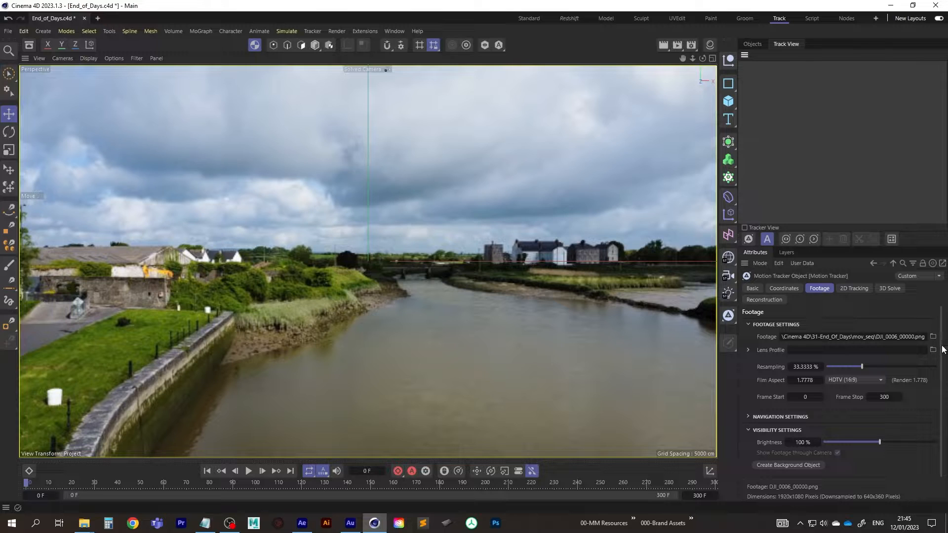
Step: Set the footage resampling to 100% and play the clip to cache its frames, returning to the first frame
{"action": "scroll", "coordinate": [942, 352], "scroll_direction": "down", "scroll_amount": 1}
{"action": "left_click_drag", "start_coordinate": [864, 345], "coordinate": [917, 344]}
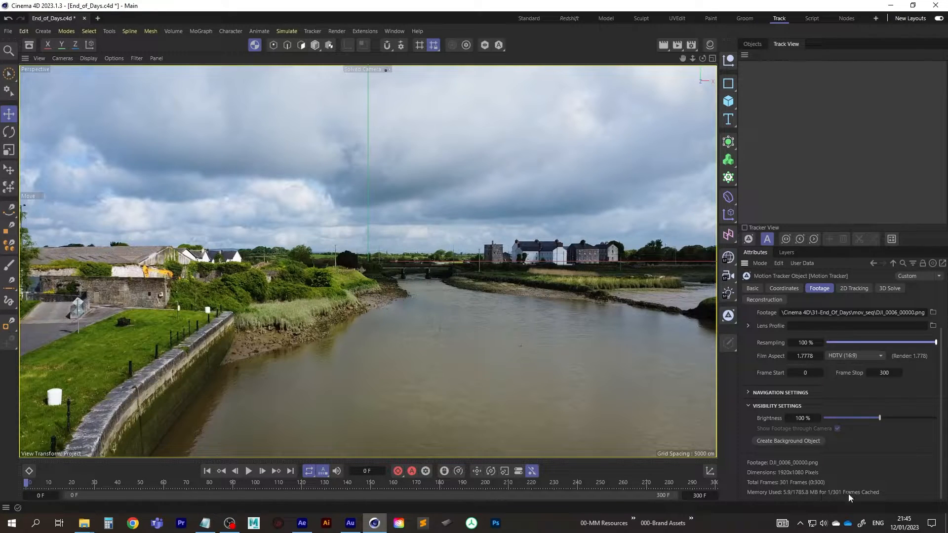
{"action": "left_click", "coordinate": [249, 471]}
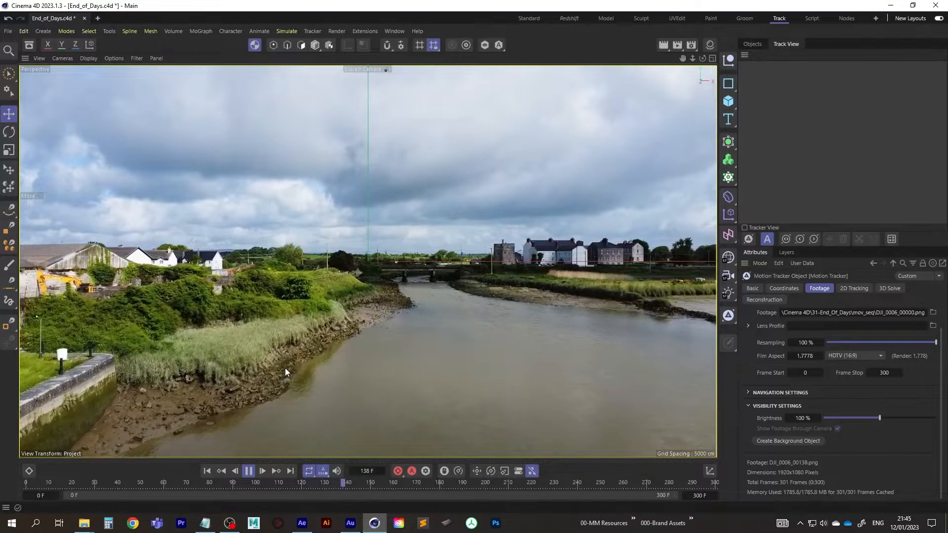
{"action": "left_click", "coordinate": [248, 471]}
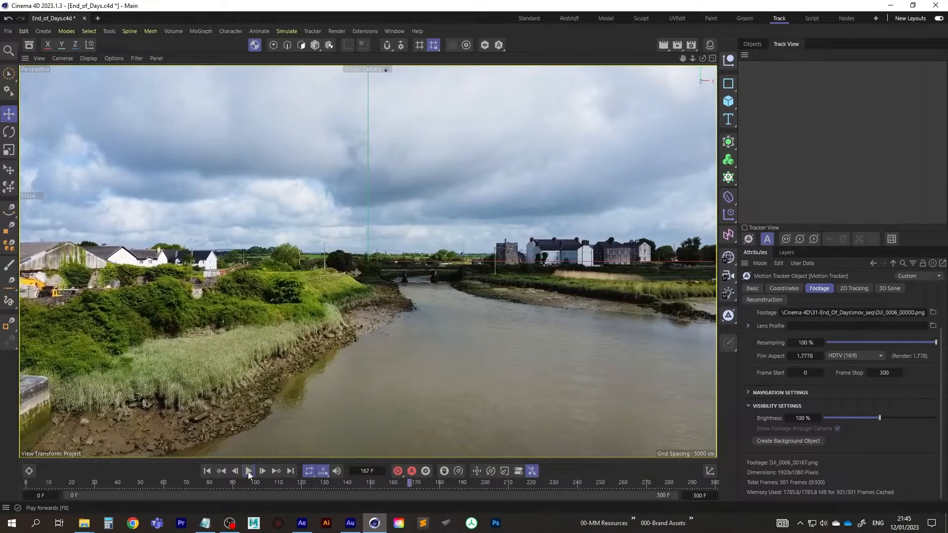
{"action": "left_click", "coordinate": [207, 471]}
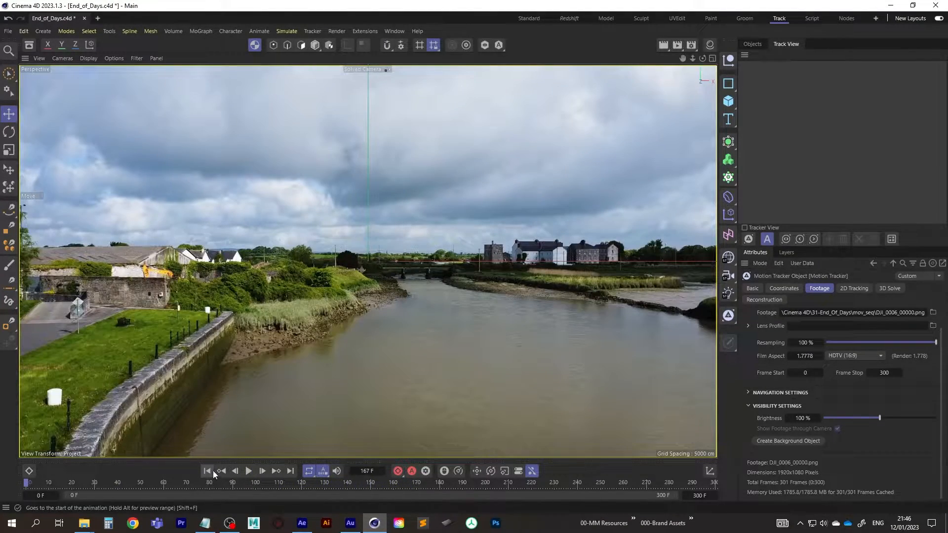
Step: Set the Motion Tracker's number of 2D tracks to 600 and create the auto tracks on the first frame
{"action": "left_click", "coordinate": [754, 44]}
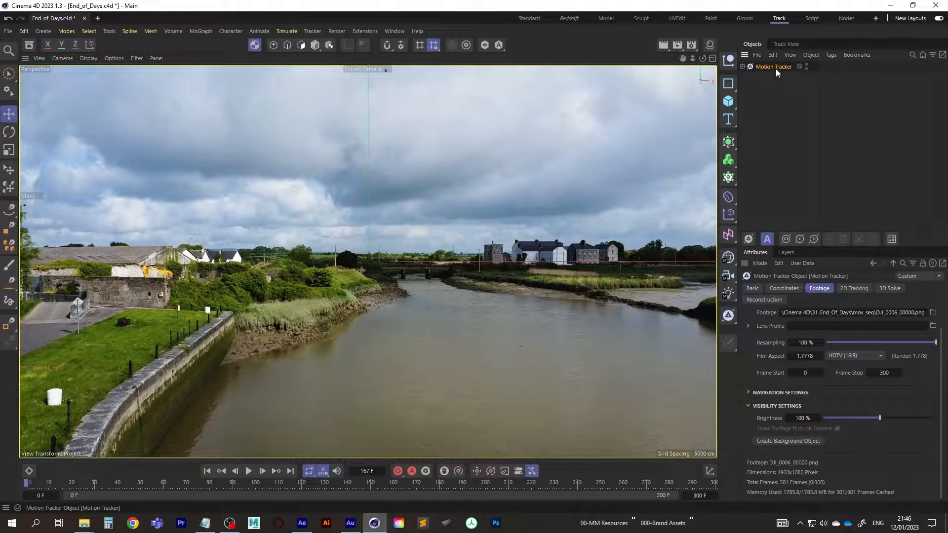
{"action": "left_click", "coordinate": [856, 290]}
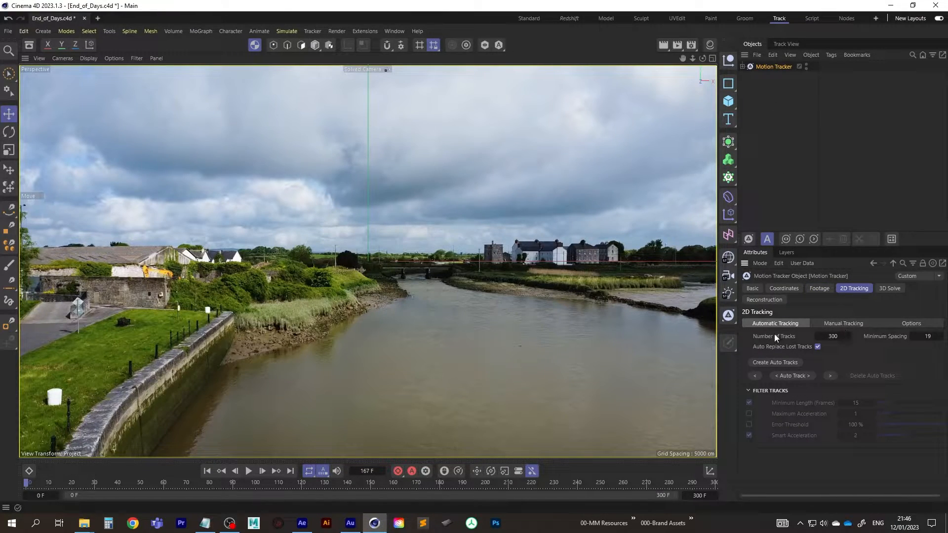
{"action": "double_click", "coordinate": [833, 336]}
{"action": "type", "text": "600"}
{"action": "scroll", "coordinate": [808, 353], "scroll_direction": "down", "scroll_amount": 1}
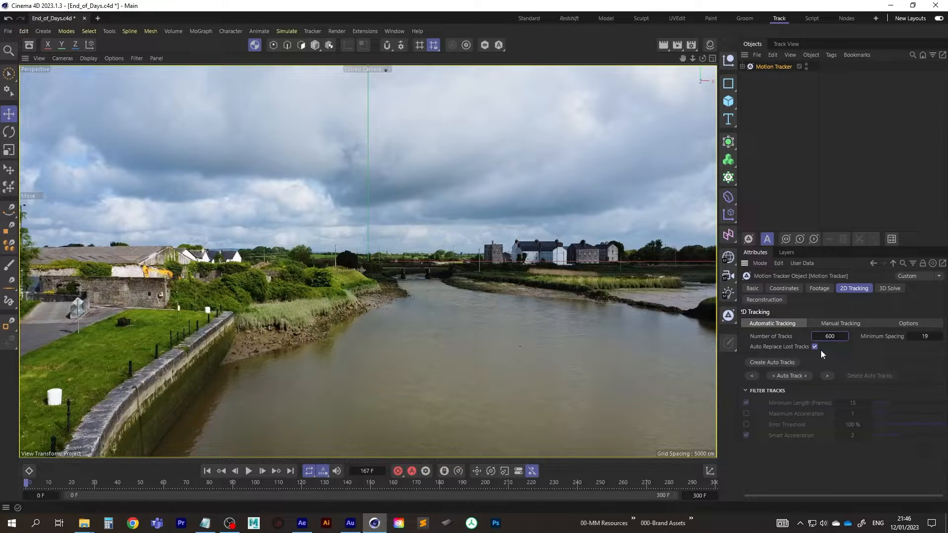
{"action": "left_click_drag", "start_coordinate": [834, 349], "coordinate": [841, 348]}
{"action": "left_click", "coordinate": [779, 363]}
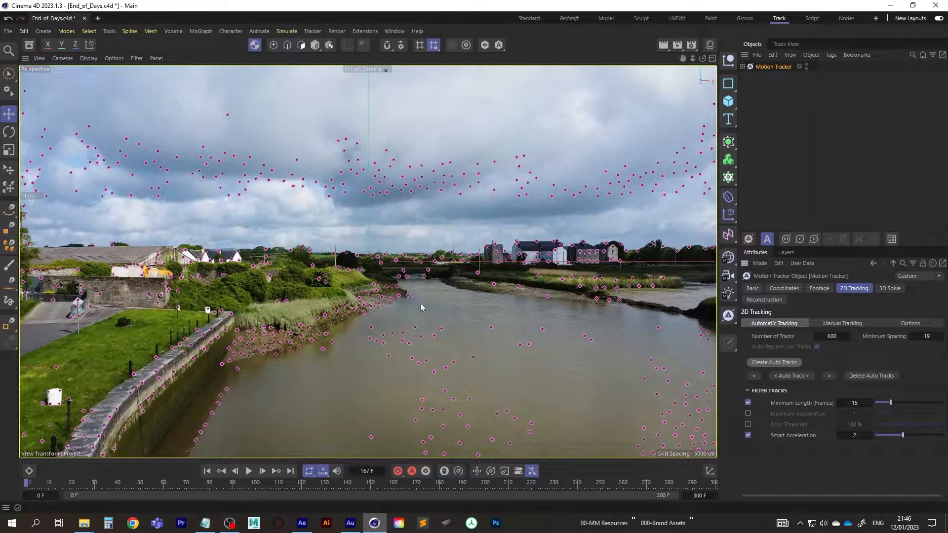
Step: Lasso-select and delete the auto tracks in the sky and on the river water
{"action": "mouse_move", "coordinate": [9, 74]}
{"action": "left_mouse_down"}
{"action": "mouse_move", "coordinate": [67, 116]}
{"action": "mouse_move", "coordinate": [72, 142]}
{"action": "mouse_move", "coordinate": [74, 129]}
{"action": "left_mouse_up"}
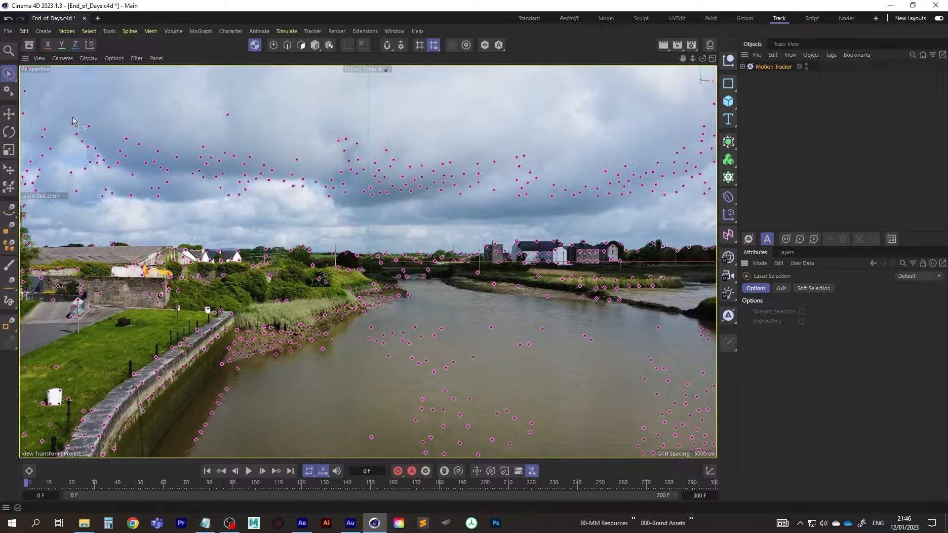
{"action": "mouse_move", "coordinate": [23, 134]}
{"action": "left_mouse_down"}
{"action": "mouse_move", "coordinate": [18, 110]}
{"action": "mouse_move", "coordinate": [42, 70]}
{"action": "mouse_move", "coordinate": [617, 69]}
{"action": "mouse_move", "coordinate": [713, 102]}
{"action": "mouse_move", "coordinate": [714, 163]}
{"action": "mouse_move", "coordinate": [660, 217]}
{"action": "mouse_move", "coordinate": [143, 227]}
{"action": "mouse_move", "coordinate": [32, 225]}
{"action": "mouse_move", "coordinate": [21, 207]}
{"action": "left_mouse_up"}
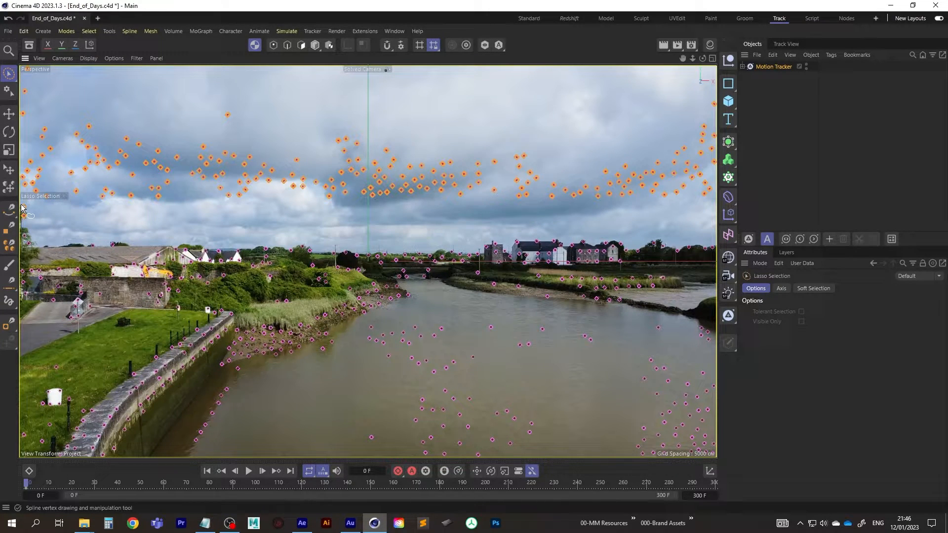
{"action": "left_click", "coordinate": [9, 74]}
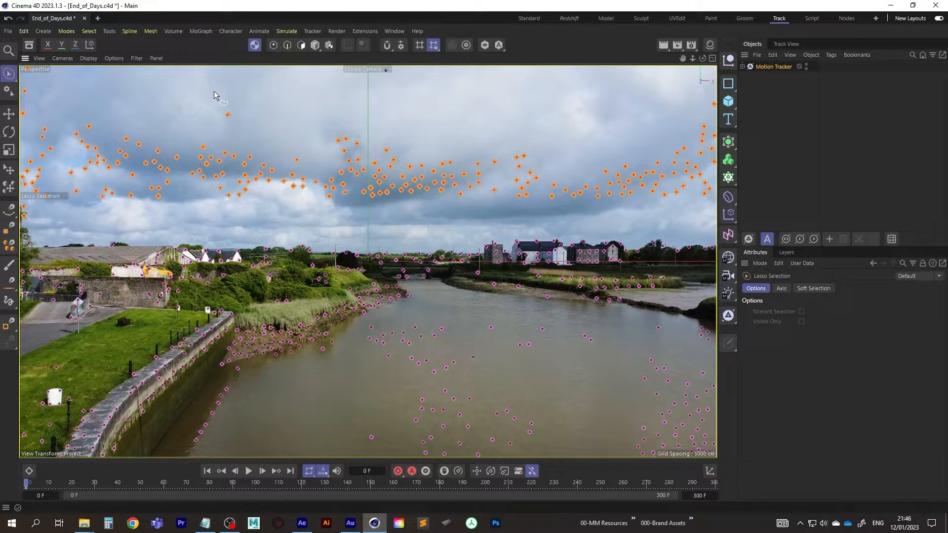
{"action": "key", "text": "Delete"}
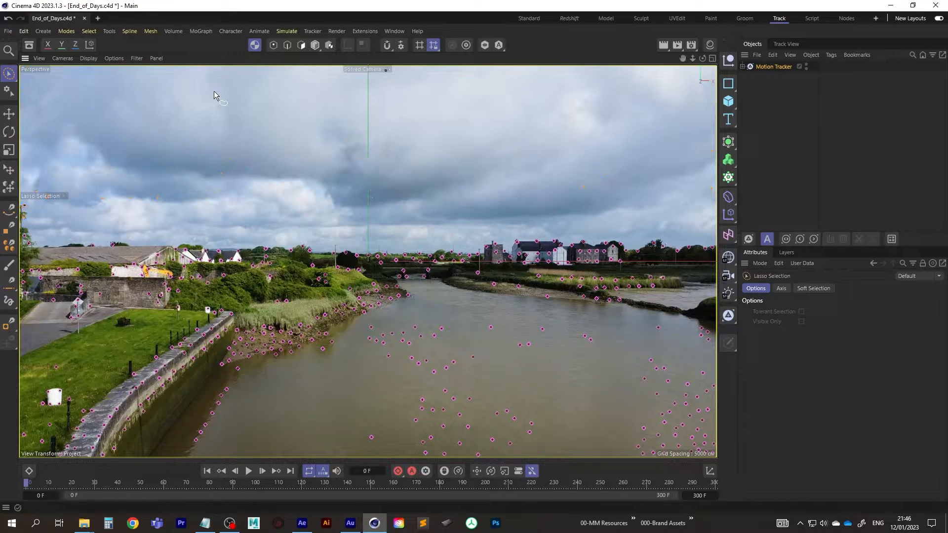
{"action": "mouse_move", "coordinate": [171, 441]}
{"action": "left_mouse_down"}
{"action": "mouse_move", "coordinate": [236, 357]}
{"action": "mouse_move", "coordinate": [366, 315]}
{"action": "mouse_move", "coordinate": [506, 308]}
{"action": "mouse_move", "coordinate": [691, 315]}
{"action": "mouse_move", "coordinate": [728, 358]}
{"action": "mouse_move", "coordinate": [734, 447]}
{"action": "mouse_move", "coordinate": [595, 462]}
{"action": "mouse_move", "coordinate": [173, 453]}
{"action": "left_mouse_up"}
{"action": "key", "text": "Delete"}
Step: Auto-track the remaining points forward through the footage and scrub to frame 300
{"action": "left_click", "coordinate": [775, 66]}
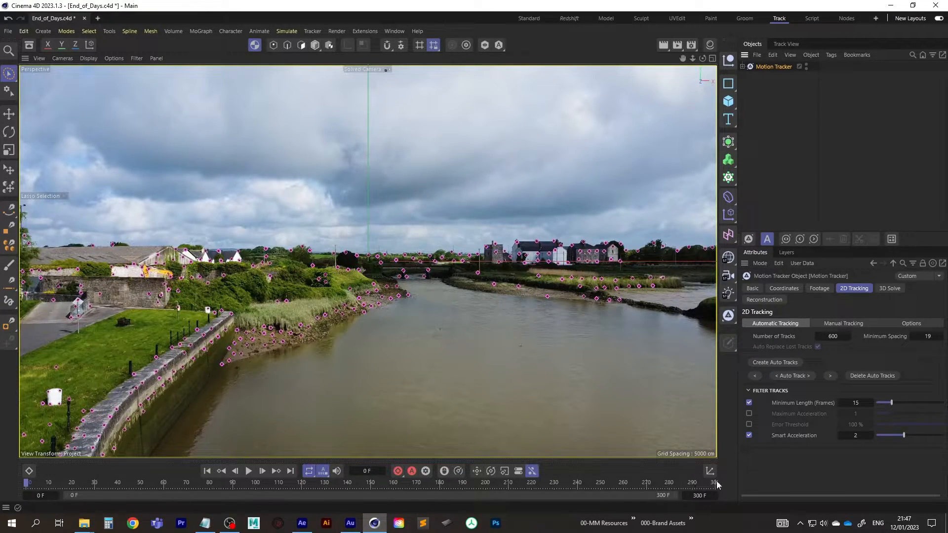
{"action": "left_click", "coordinate": [831, 375]}
{"action": "left_click", "coordinate": [32, 485]}
{"action": "left_click_drag", "start_coordinate": [32, 484], "coordinate": [741, 481]}
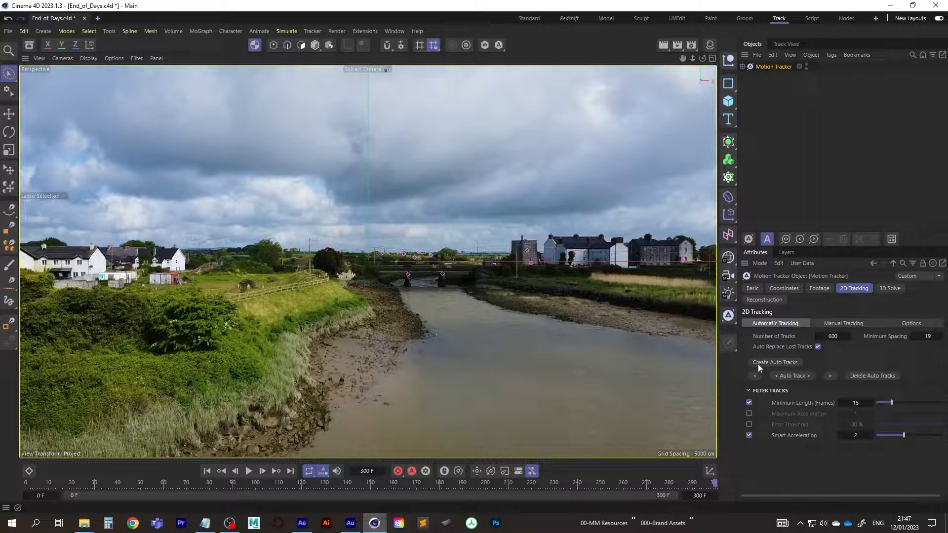
Step: Create new auto tracks on frame 300 and delete those in the sky and on the river water
{"action": "left_click", "coordinate": [774, 363]}
{"action": "mouse_move", "coordinate": [27, 106]}
{"action": "left_mouse_down"}
{"action": "mouse_move", "coordinate": [24, 68]}
{"action": "mouse_move", "coordinate": [692, 70]}
{"action": "mouse_move", "coordinate": [715, 131]}
{"action": "mouse_move", "coordinate": [711, 207]}
{"action": "mouse_move", "coordinate": [427, 221]}
{"action": "mouse_move", "coordinate": [369, 229]}
{"action": "mouse_move", "coordinate": [373, 247]}
{"action": "mouse_move", "coordinate": [356, 231]}
{"action": "mouse_move", "coordinate": [20, 205]}
{"action": "mouse_move", "coordinate": [27, 122]}
{"action": "left_mouse_up"}
{"action": "key", "text": "Delete"}
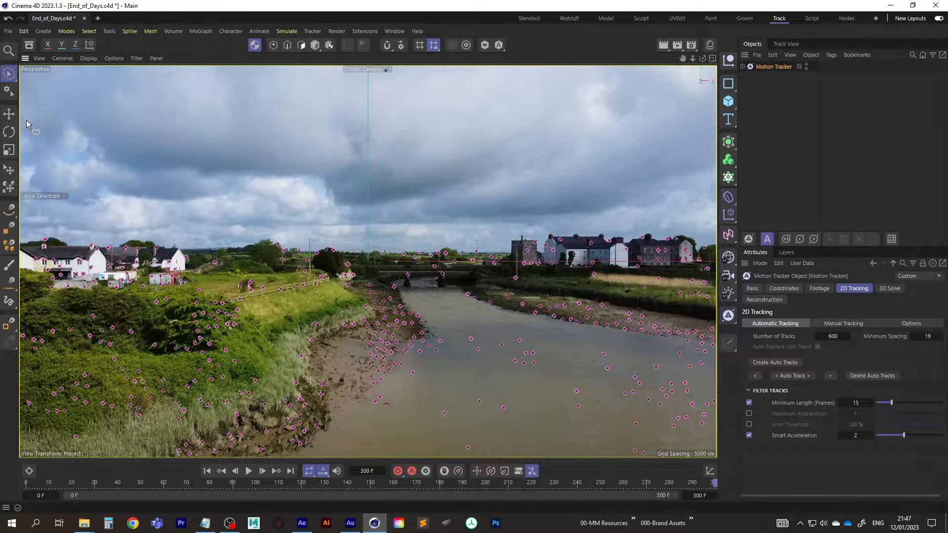
{"action": "mouse_move", "coordinate": [373, 387]}
{"action": "left_mouse_down"}
{"action": "mouse_move", "coordinate": [396, 373]}
{"action": "mouse_move", "coordinate": [400, 361]}
{"action": "mouse_move", "coordinate": [380, 388]}
{"action": "mouse_move", "coordinate": [422, 328]}
{"action": "mouse_move", "coordinate": [504, 323]}
{"action": "mouse_move", "coordinate": [712, 340]}
{"action": "mouse_move", "coordinate": [730, 386]}
{"action": "mouse_move", "coordinate": [728, 437]}
{"action": "mouse_move", "coordinate": [687, 459]}
{"action": "mouse_move", "coordinate": [616, 461]}
{"action": "mouse_move", "coordinate": [344, 437]}
{"action": "left_mouse_up"}
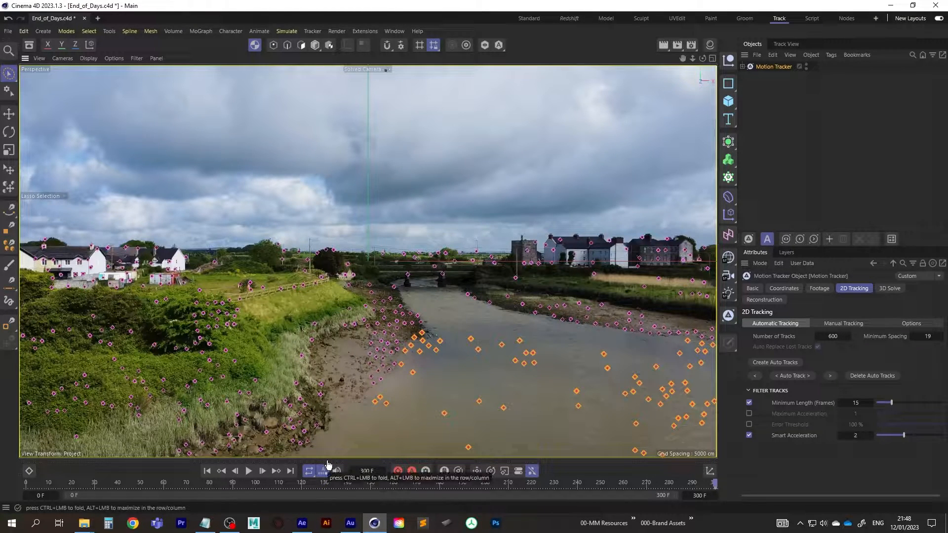
{"action": "key", "text": "Delete"}
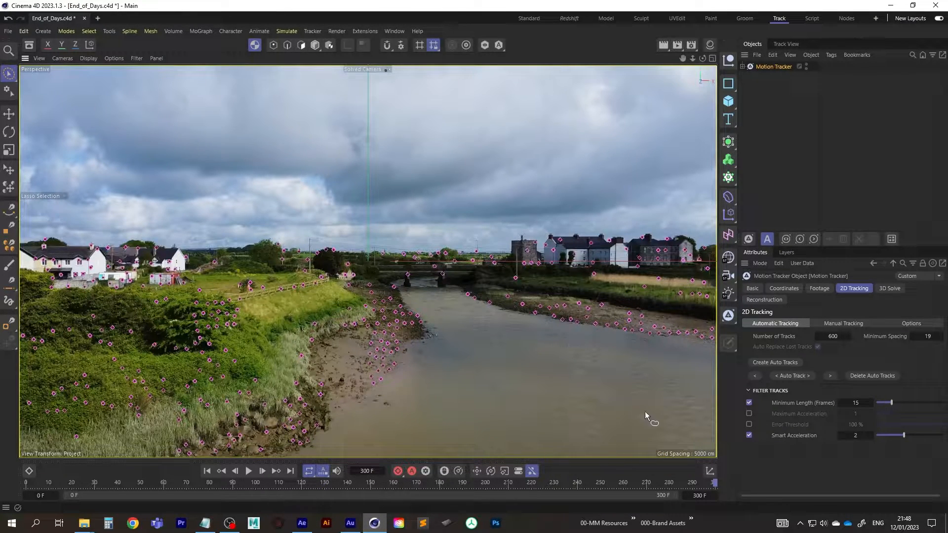
Step: Auto-track the new points backward through the footage and scrub back to frame 0
{"action": "left_click", "coordinate": [757, 376]}
{"action": "left_click_drag", "start_coordinate": [716, 484], "coordinate": [15, 484]}
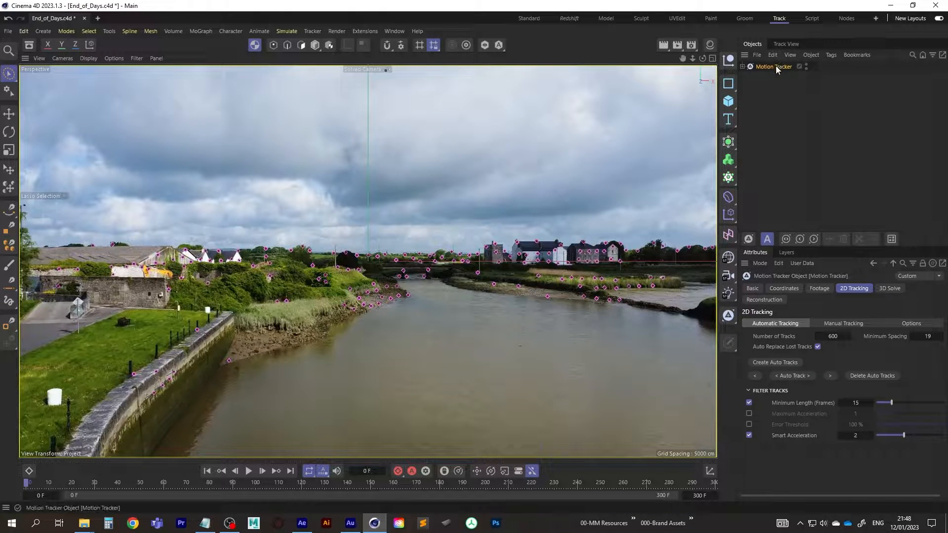
Step: Set the solver's focal length to Known and Constant at 24 mm and run the 3D Solver
{"action": "left_click", "coordinate": [892, 288]}
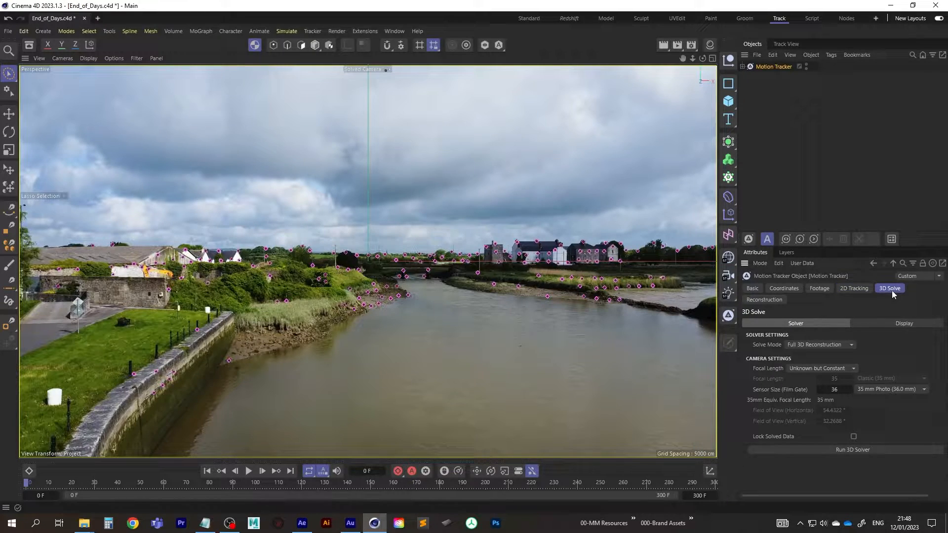
{"action": "left_click", "coordinate": [808, 369]}
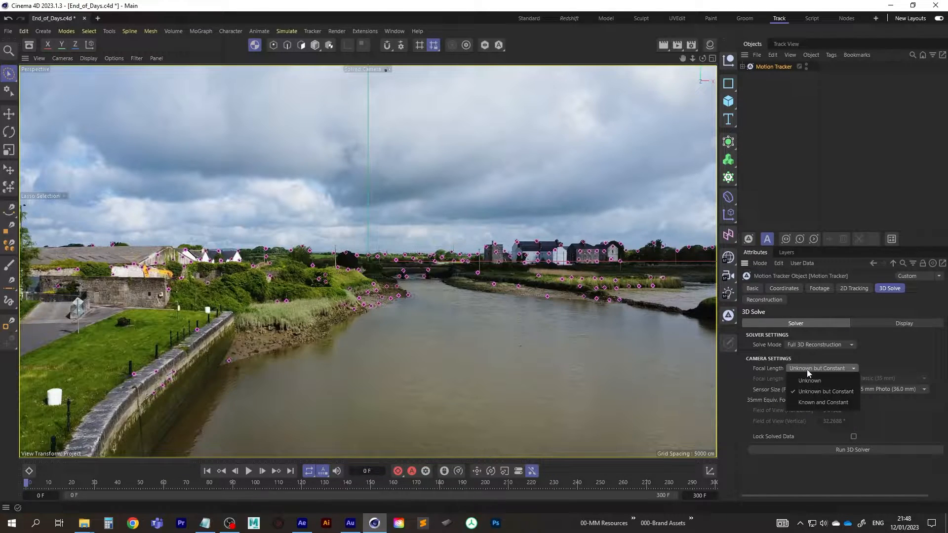
{"action": "left_click", "coordinate": [810, 402]}
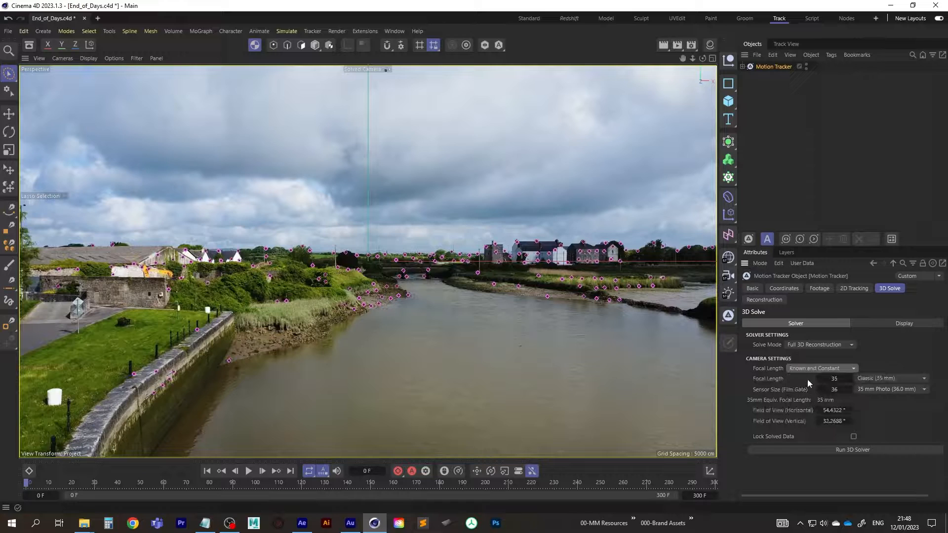
{"action": "left_click", "coordinate": [835, 379]}
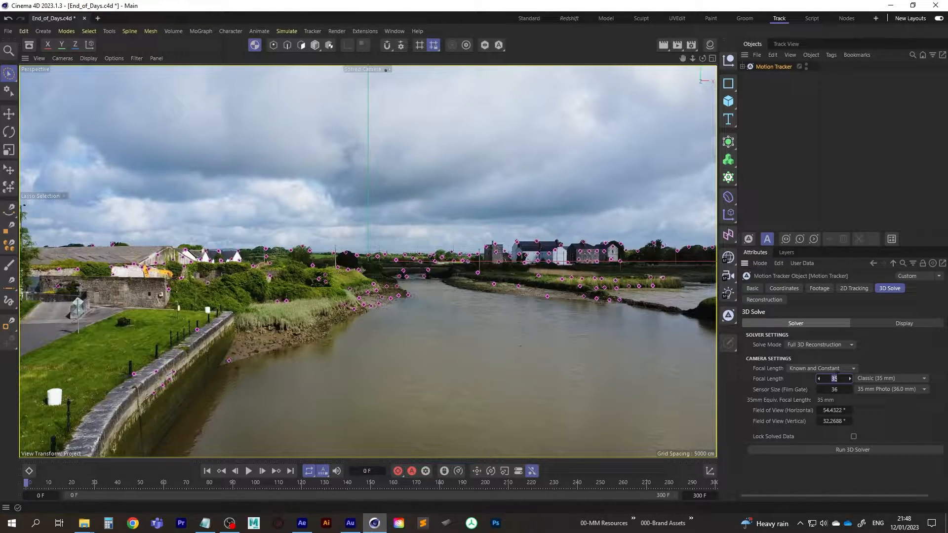
{"action": "type", "text": "24"}
{"action": "key", "text": "Return"}
{"action": "left_click", "coordinate": [863, 450]}
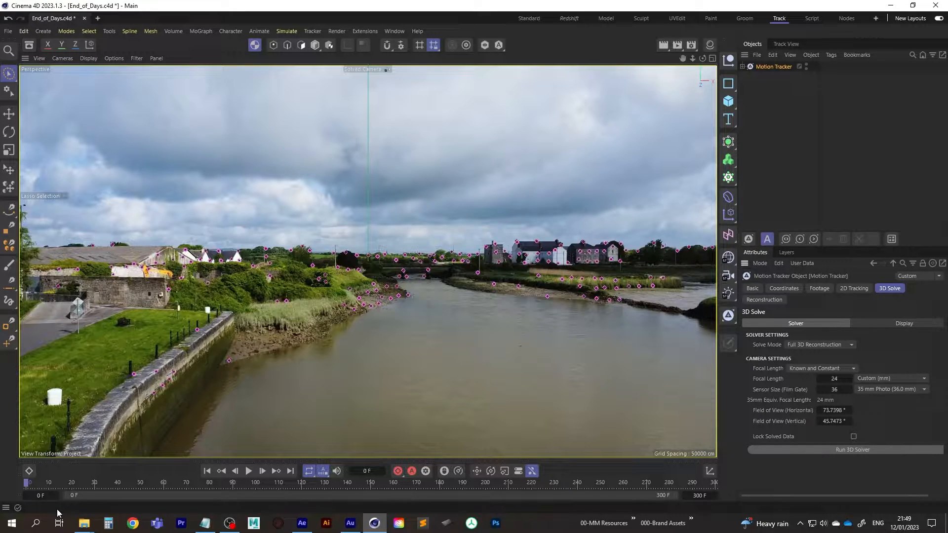
Step: Inspect the solved camera and auto features under the Motion Tracker, and play the clip to check the 3D track
{"action": "left_click", "coordinate": [743, 66]}
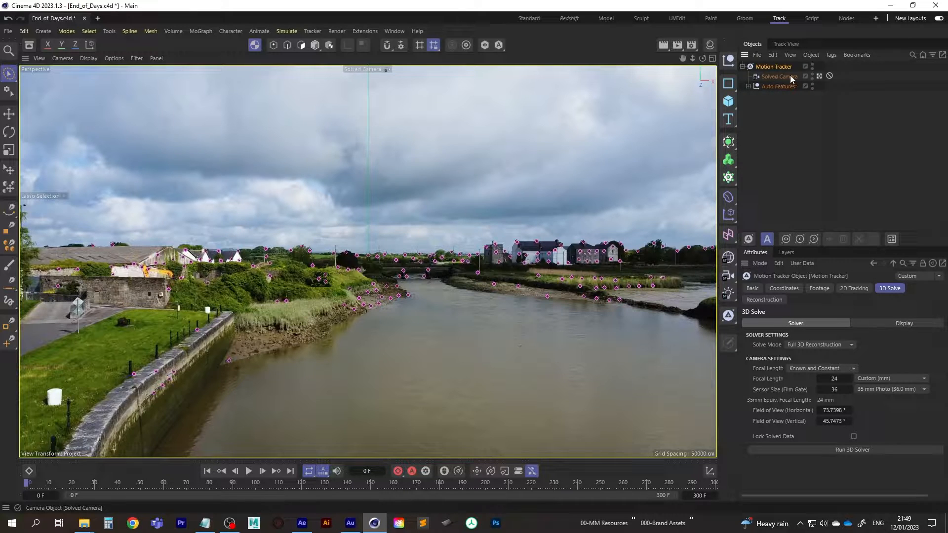
{"action": "left_click", "coordinate": [749, 86]}
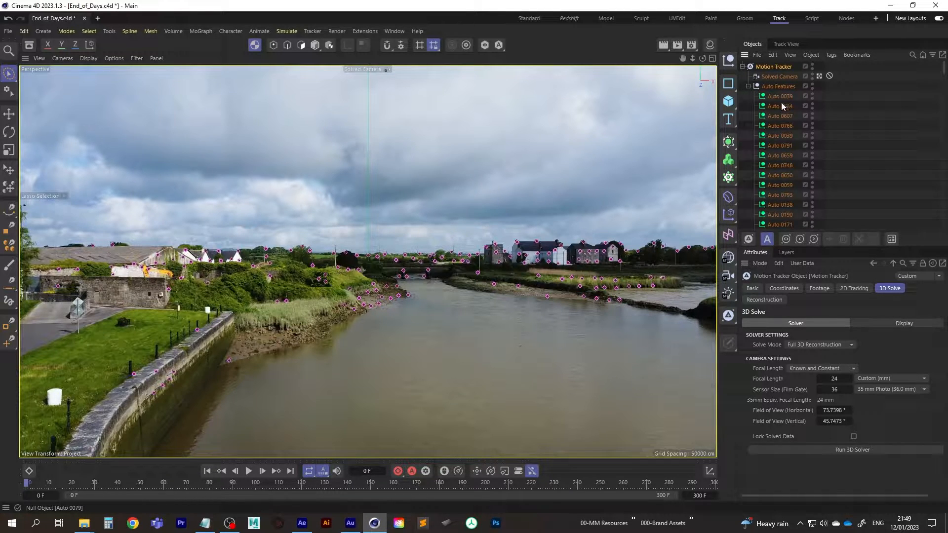
{"action": "left_click", "coordinate": [749, 87]}
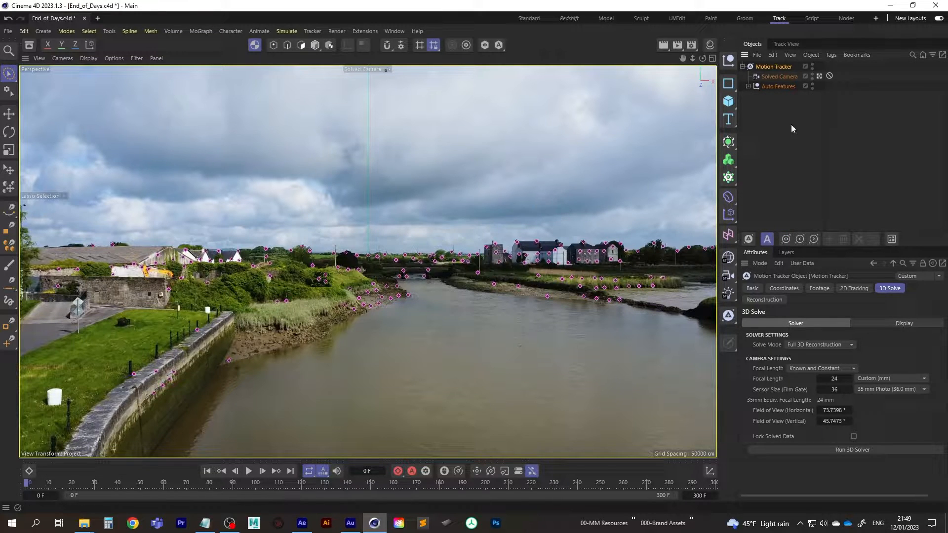
{"action": "left_click", "coordinate": [772, 146]}
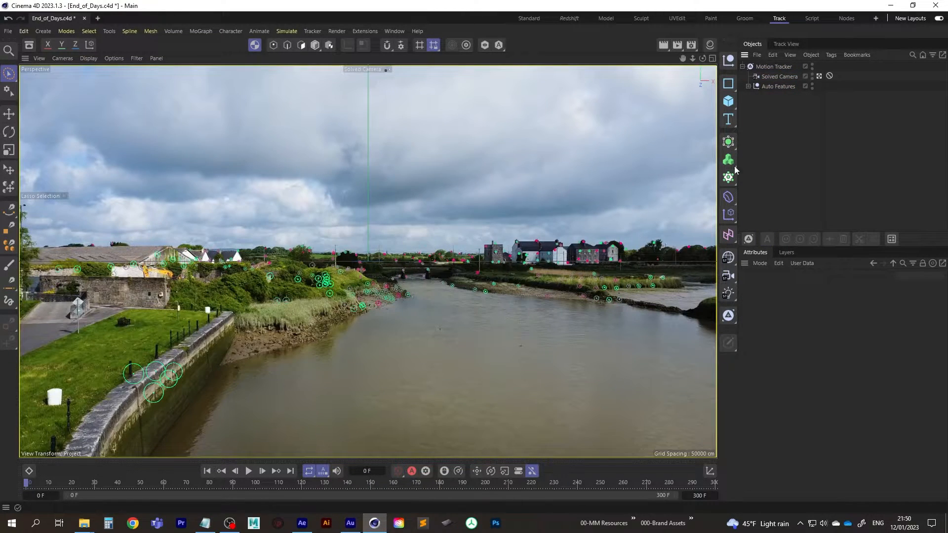
{"action": "left_click", "coordinate": [250, 472]}
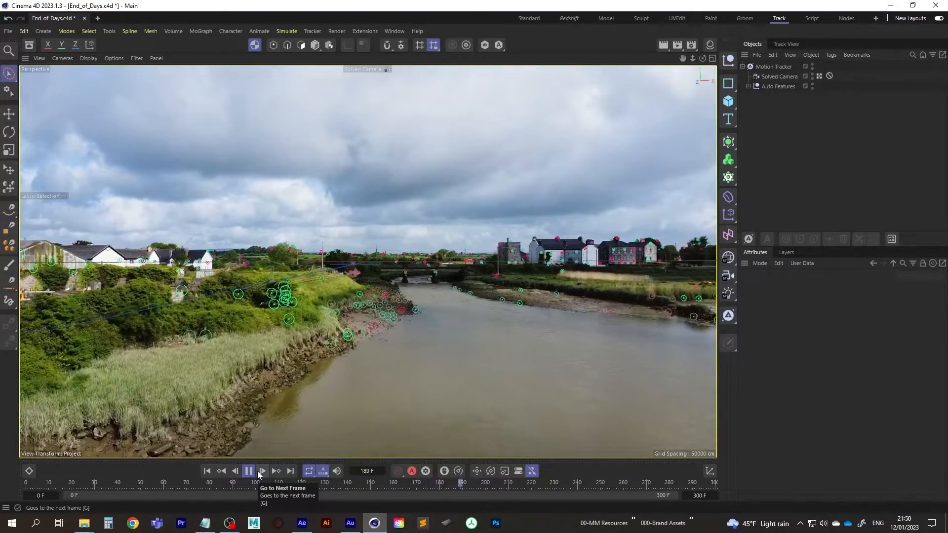
{"action": "left_click", "coordinate": [249, 472]}
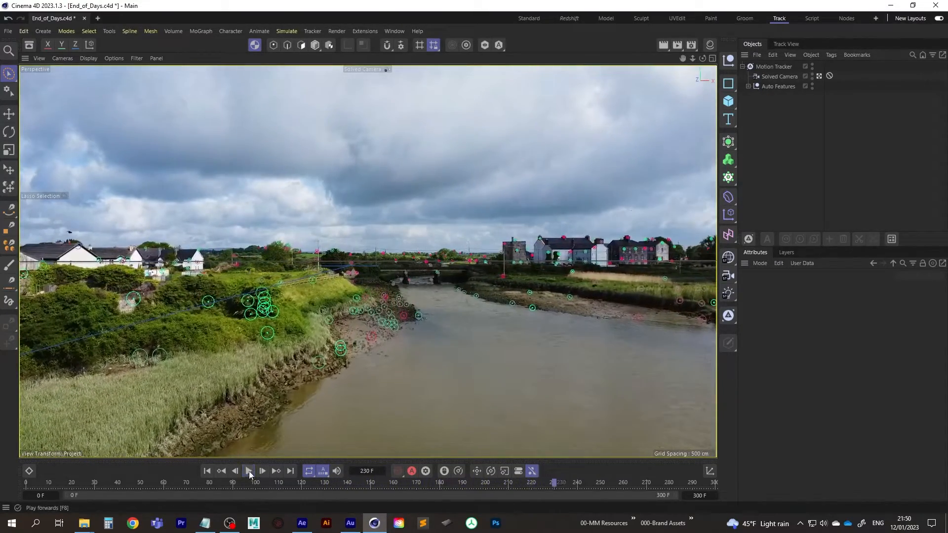
{"action": "left_click", "coordinate": [207, 471]}
Step: Try a default cube in the solved scene and delete it
{"action": "left_click", "coordinate": [729, 102]}
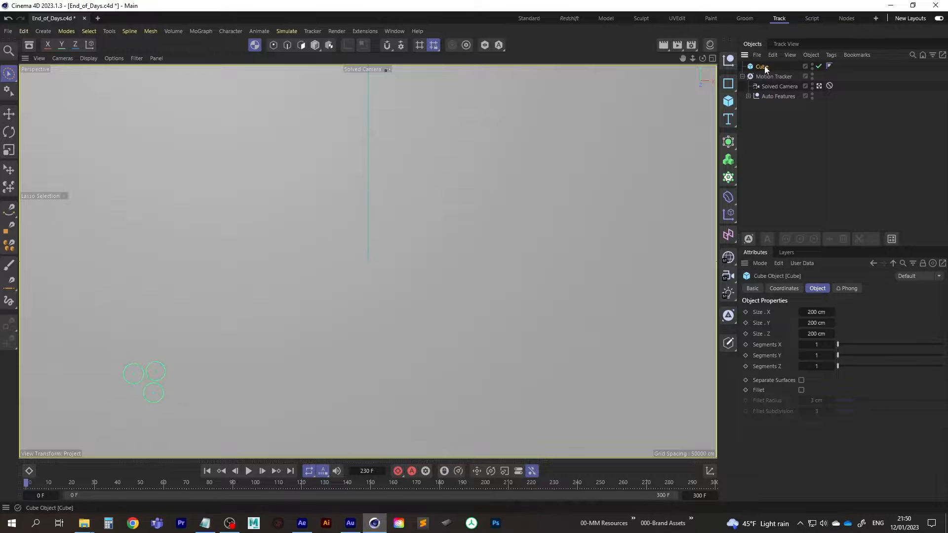
{"action": "key", "text": "Delete"}
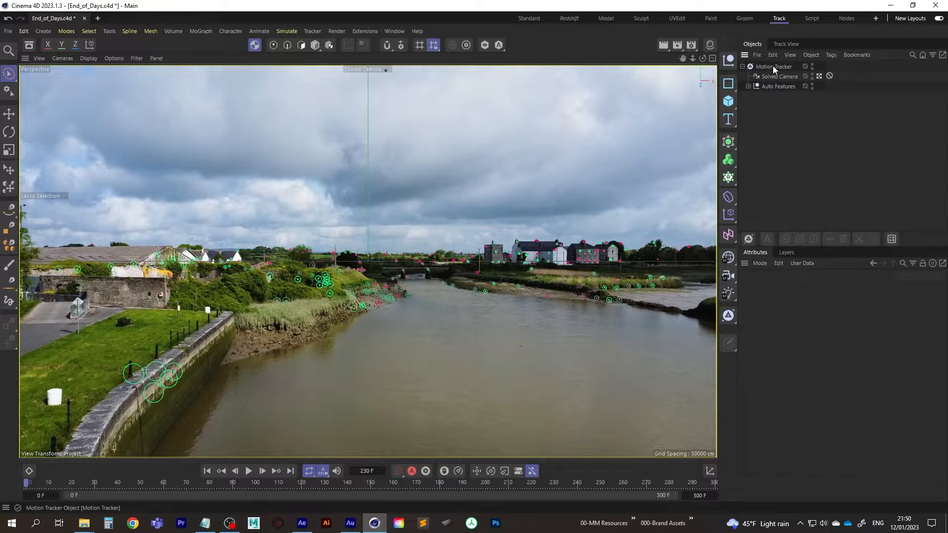
Step: Create a position constraint on the Motion Tracker at frame 0, using the tracked feature on the distant bridge
{"action": "left_click", "coordinate": [773, 67]}
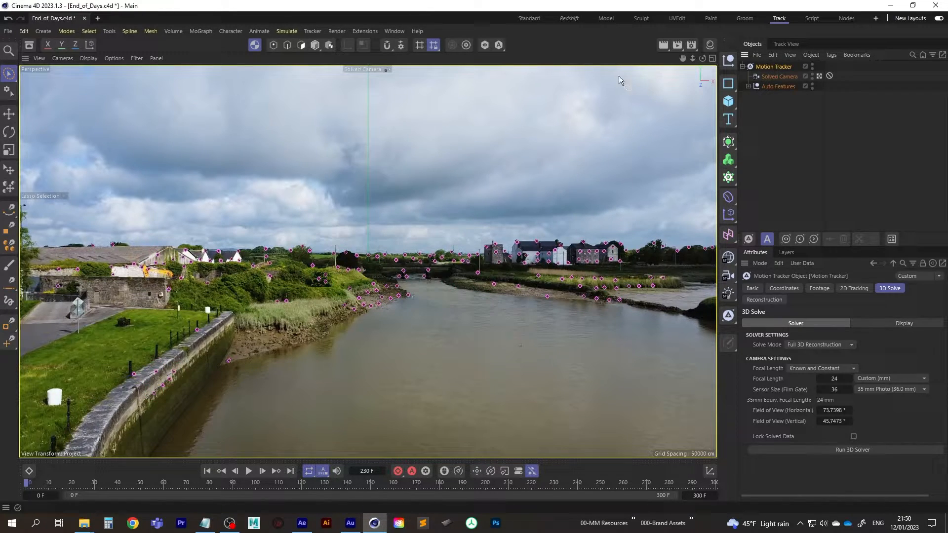
{"action": "left_click", "coordinate": [312, 31]}
{"action": "mouse_move", "coordinate": [334, 353]}
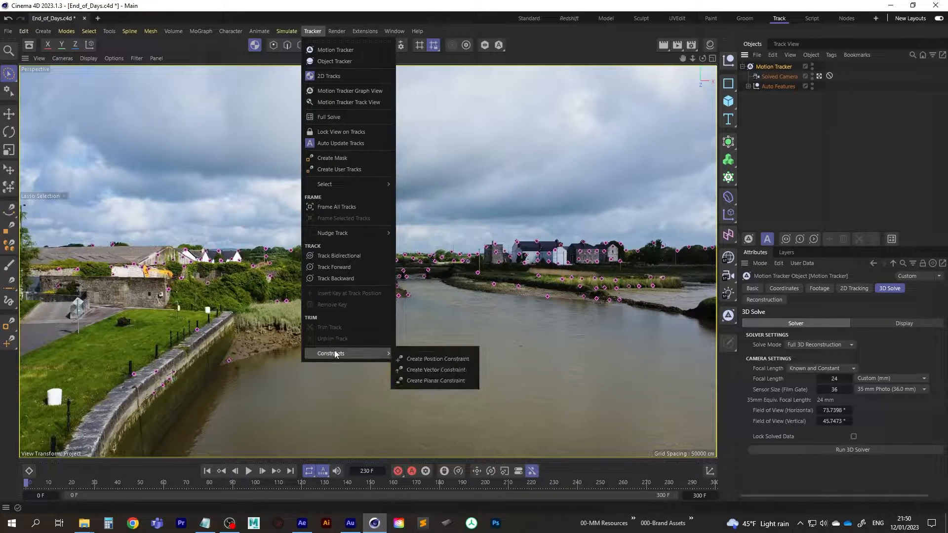
{"action": "left_click", "coordinate": [456, 359]}
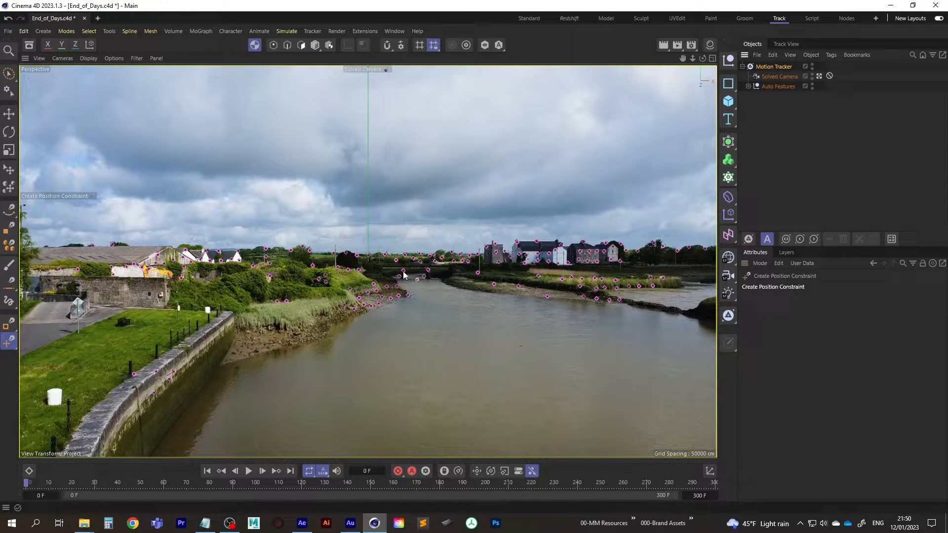
{"action": "mouse_move", "coordinate": [27, 484]}
{"action": "left_mouse_down"}
{"action": "mouse_move", "coordinate": [716, 456]}
{"action": "mouse_move", "coordinate": [20, 478]}
{"action": "left_mouse_up"}
{"action": "left_click", "coordinate": [404, 273]}
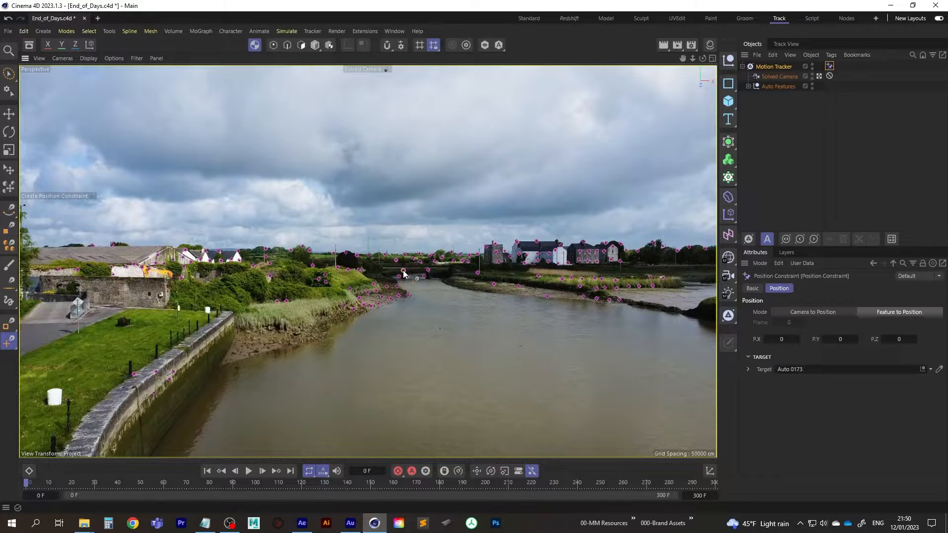
{"action": "left_click", "coordinate": [781, 129]}
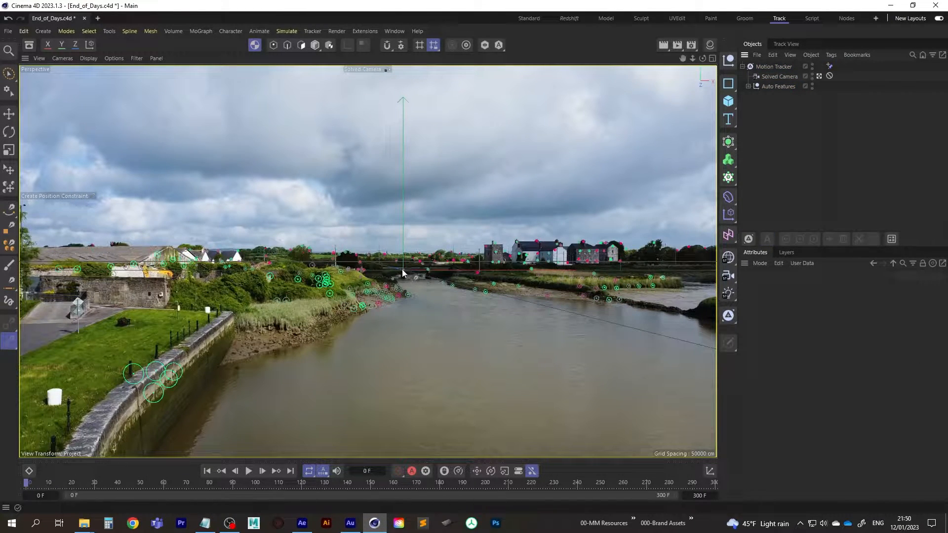
Step: Add a Figure object at the constrained origin, play the clip to check how it sticks, and return to frame 0
{"action": "left_click", "coordinate": [729, 101]}
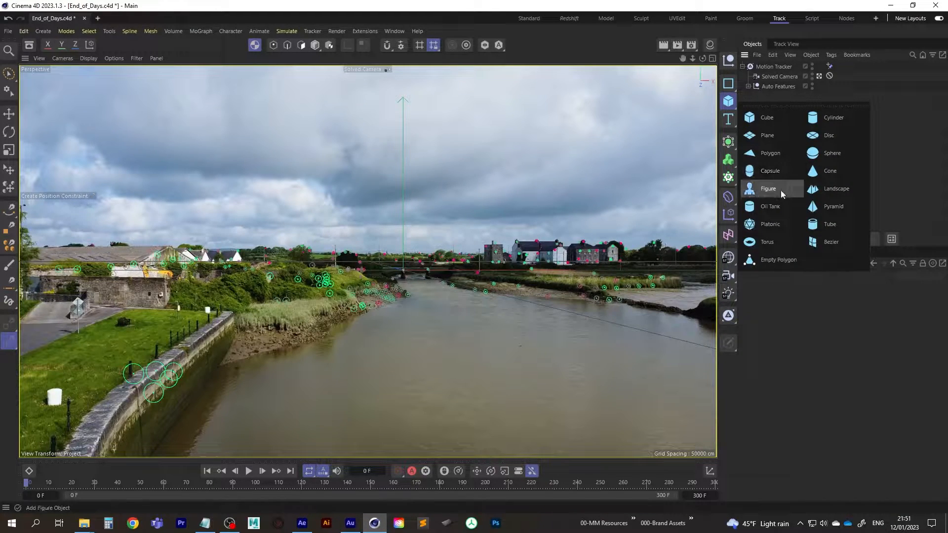
{"action": "left_click", "coordinate": [781, 191]}
{"action": "left_click", "coordinate": [248, 470]}
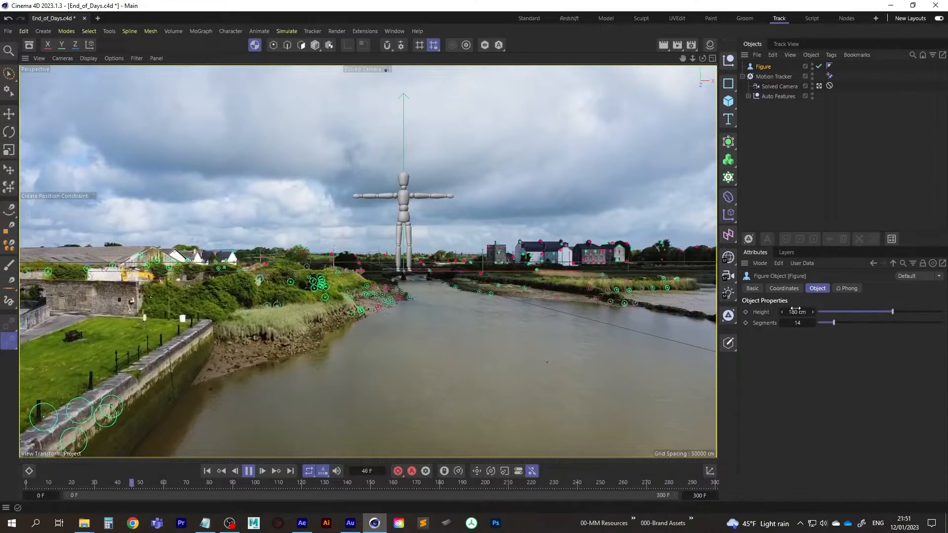
{"action": "left_click", "coordinate": [248, 471]}
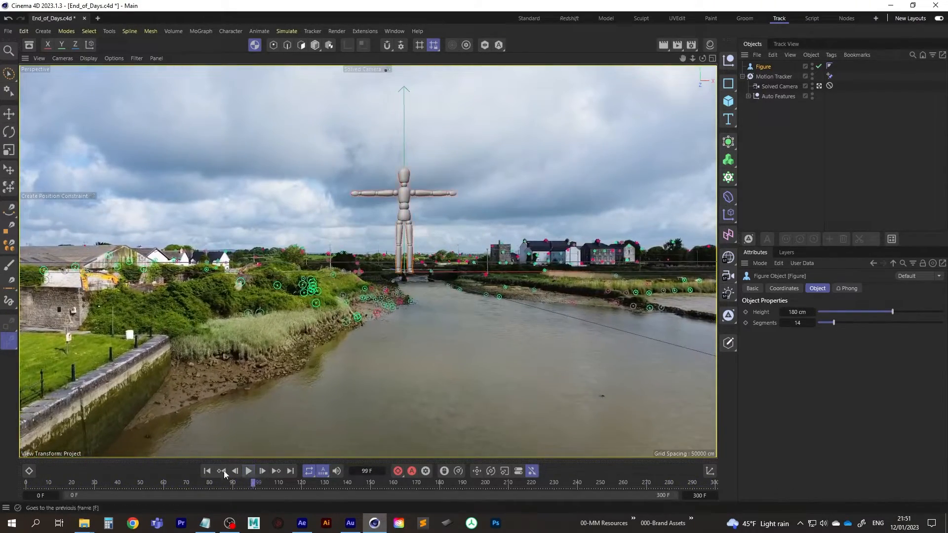
{"action": "left_click", "coordinate": [207, 471]}
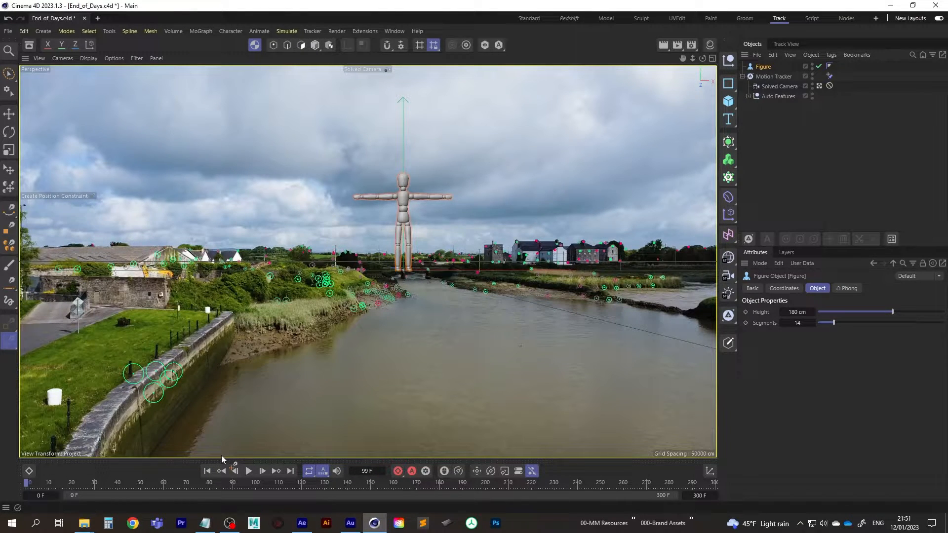
Step: Create a vector constraint on the Motion Tracker between two tracked features on the near river wall
{"action": "left_click", "coordinate": [775, 76]}
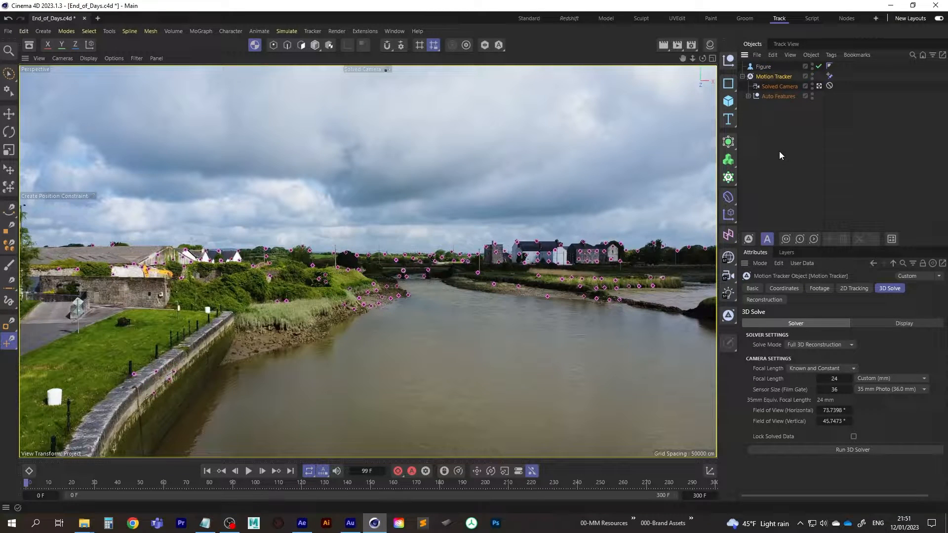
{"action": "left_click", "coordinate": [312, 30]}
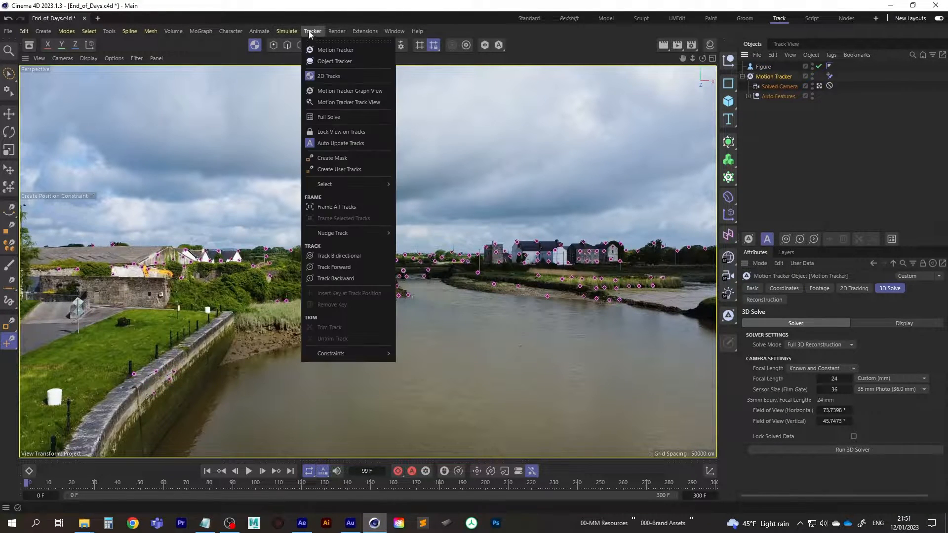
{"action": "mouse_move", "coordinate": [331, 354]}
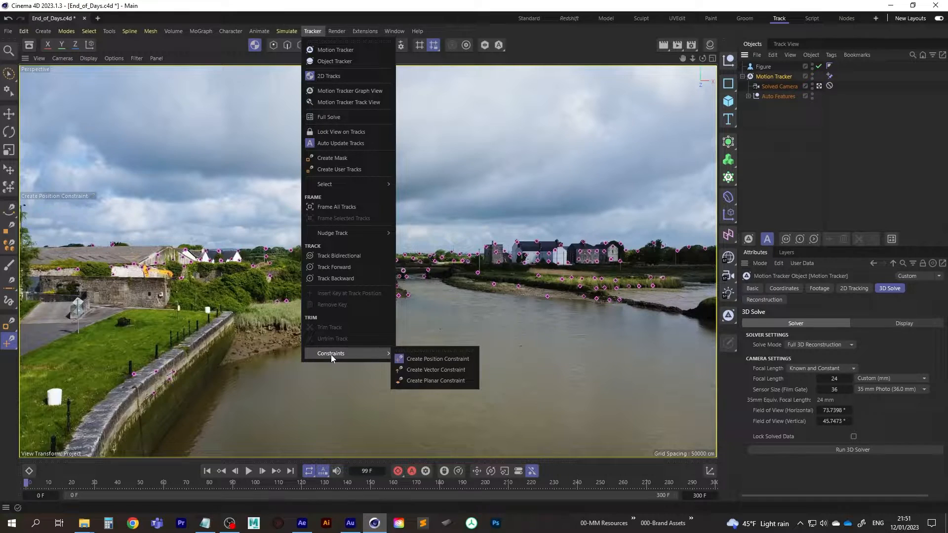
{"action": "left_click", "coordinate": [442, 370]}
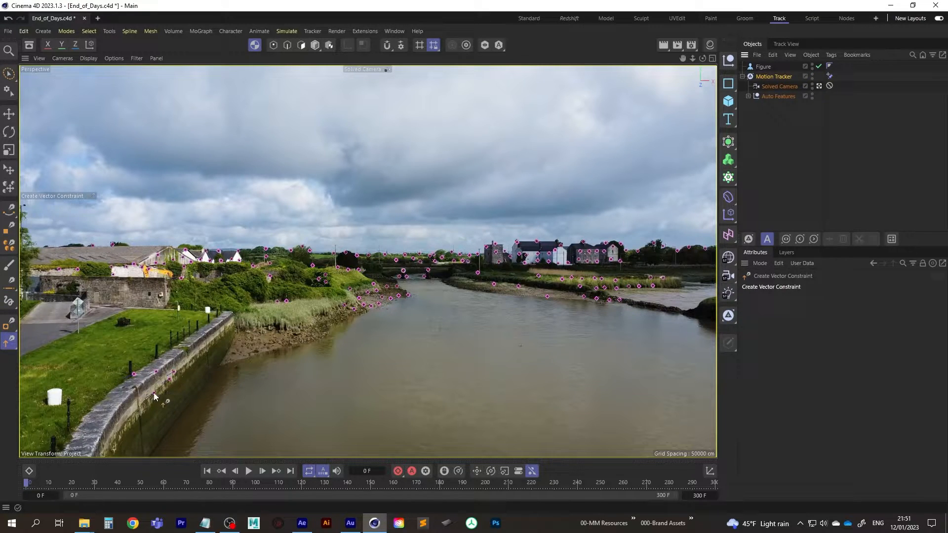
{"action": "left_click_drag", "start_coordinate": [154, 393], "coordinate": [167, 383]}
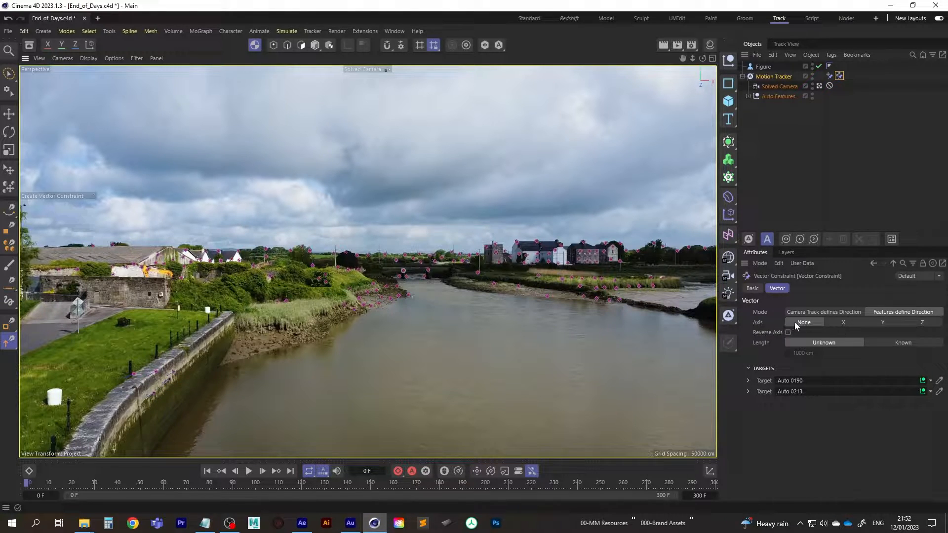
Step: Align the vector constraint to the Z axis and give it a known length of 200 cm
{"action": "left_click", "coordinate": [923, 323]}
{"action": "left_click", "coordinate": [906, 344]}
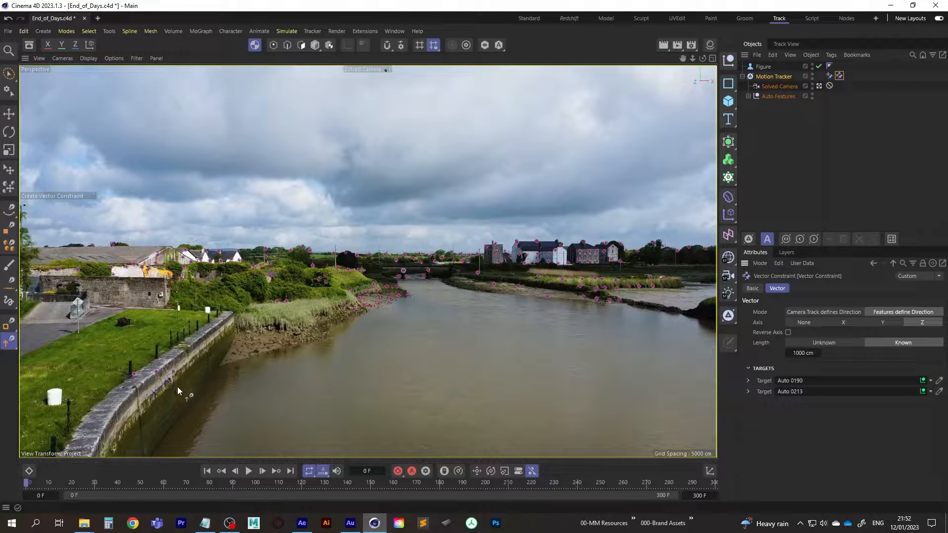
{"action": "left_click", "coordinate": [799, 353]}
{"action": "type", "text": "200"}
{"action": "key", "text": "Return"}
{"action": "left_click", "coordinate": [768, 134]}
Step: Select the Figure and hide the workplane in the perspective viewport
{"action": "left_click", "coordinate": [763, 66]}
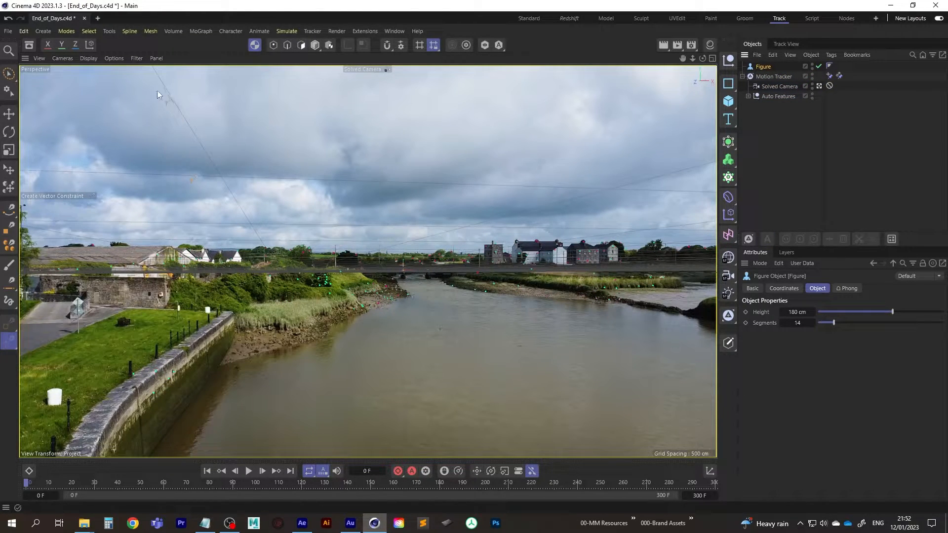
{"action": "left_click", "coordinate": [136, 58]}
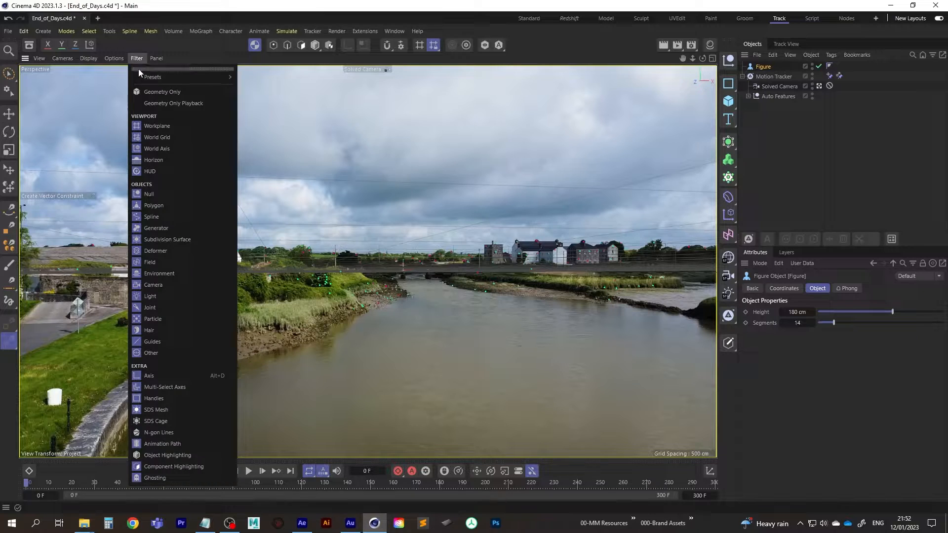
{"action": "left_click", "coordinate": [175, 126]}
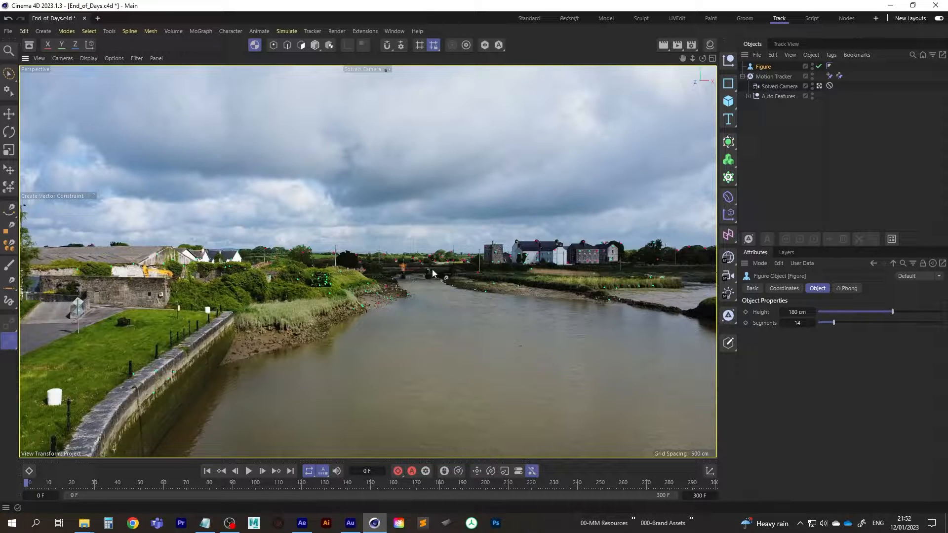
Step: Play the clip to check the rescaled figure against the bridge, and return to the first frame
{"action": "left_click", "coordinate": [249, 472]}
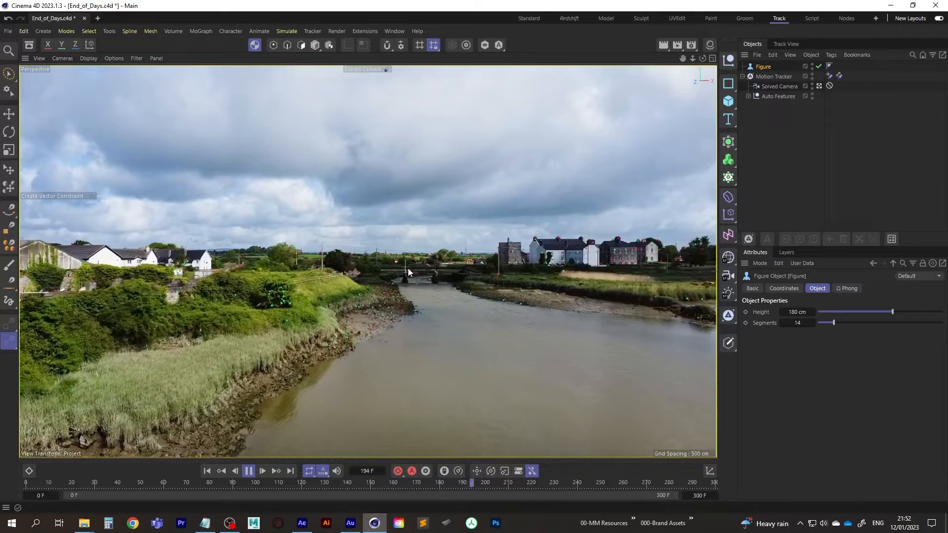
{"action": "left_click", "coordinate": [249, 472]}
{"action": "left_click", "coordinate": [209, 471]}
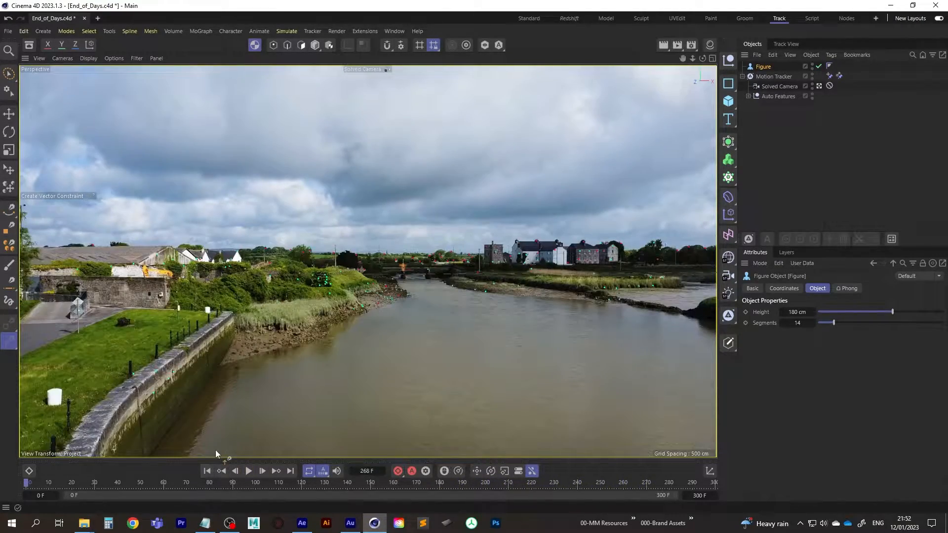
Step: Disable the Figure and add a Sphere to the scene
{"action": "left_click", "coordinate": [819, 65]}
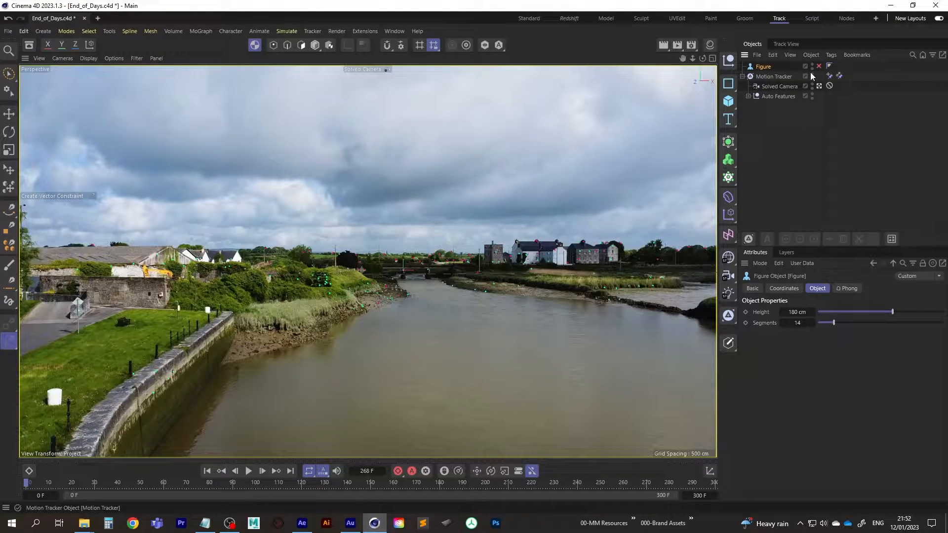
{"action": "left_click", "coordinate": [779, 153]}
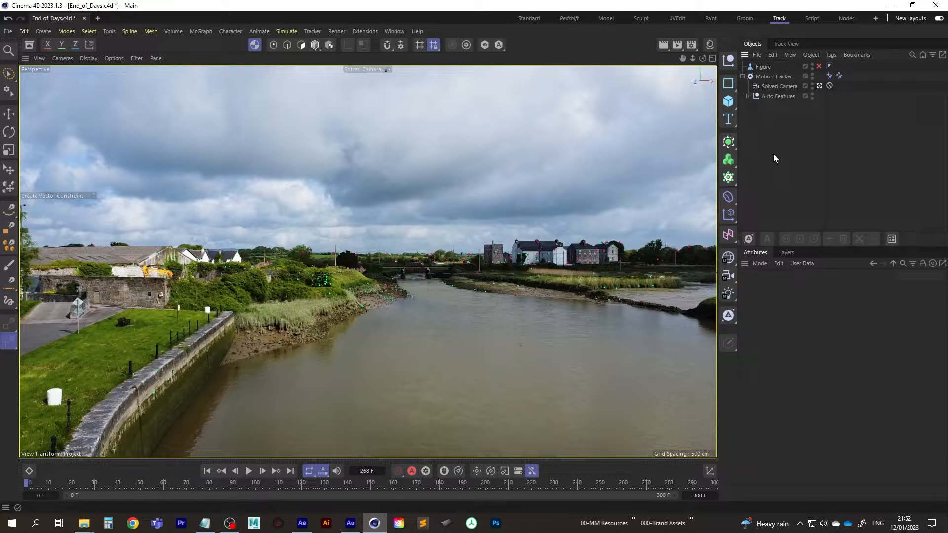
{"action": "left_click", "coordinate": [728, 101]}
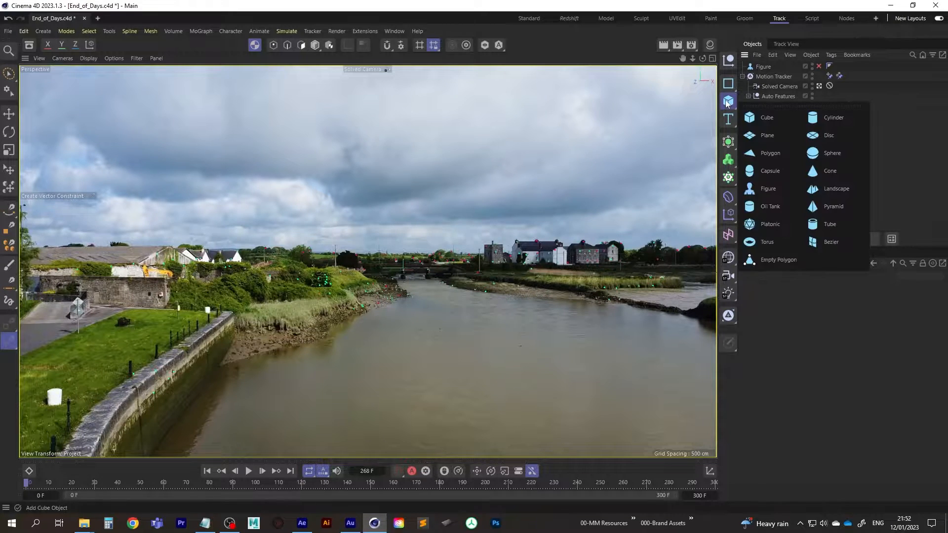
{"action": "left_click", "coordinate": [820, 155]}
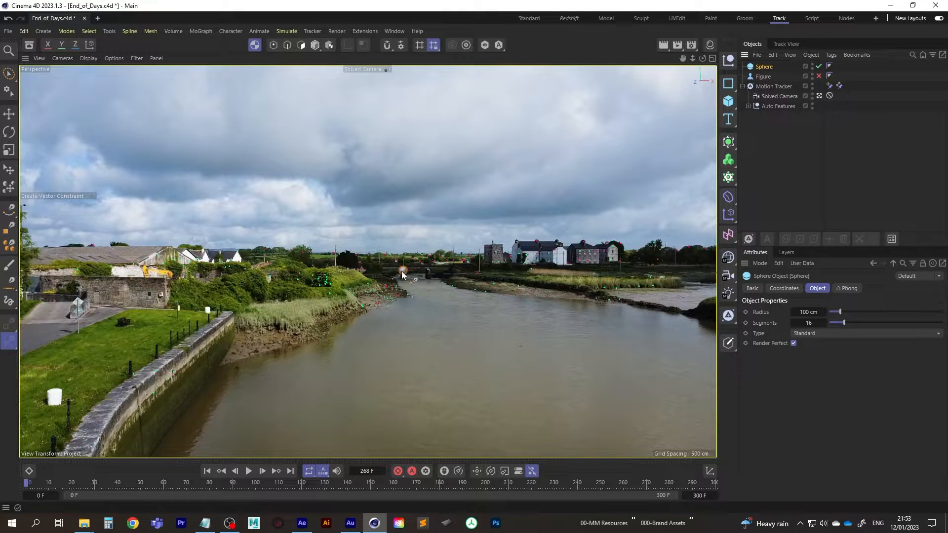
Step: Draw a straight two-point Bezier spline with the Spline Pen in the Top view, running diagonally beyond the tracked features
{"action": "middle_click", "coordinate": [404, 217]}
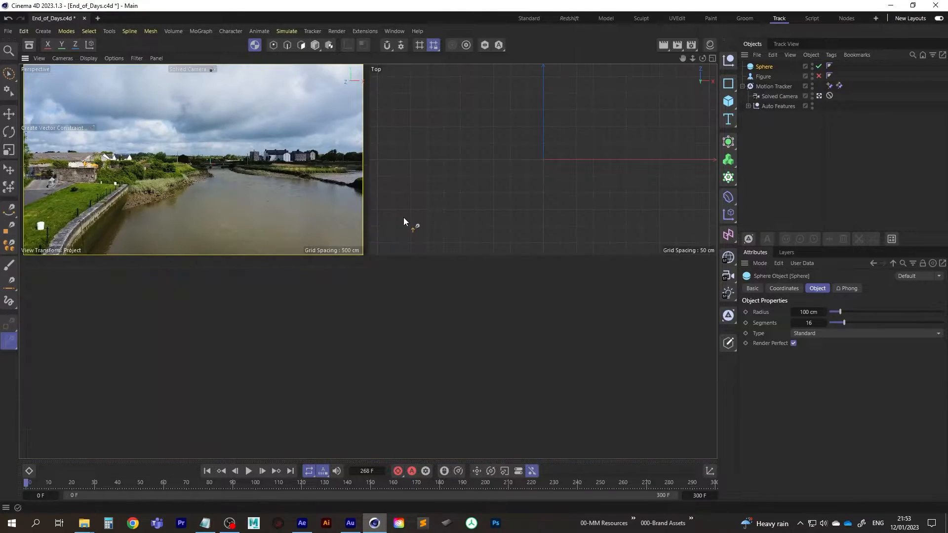
{"action": "middle_click", "coordinate": [419, 211]}
{"action": "scroll", "coordinate": [393, 222], "scroll_direction": "down", "scroll_amount": 10}
{"action": "scroll", "coordinate": [345, 280], "scroll_direction": "up", "scroll_amount": 5}
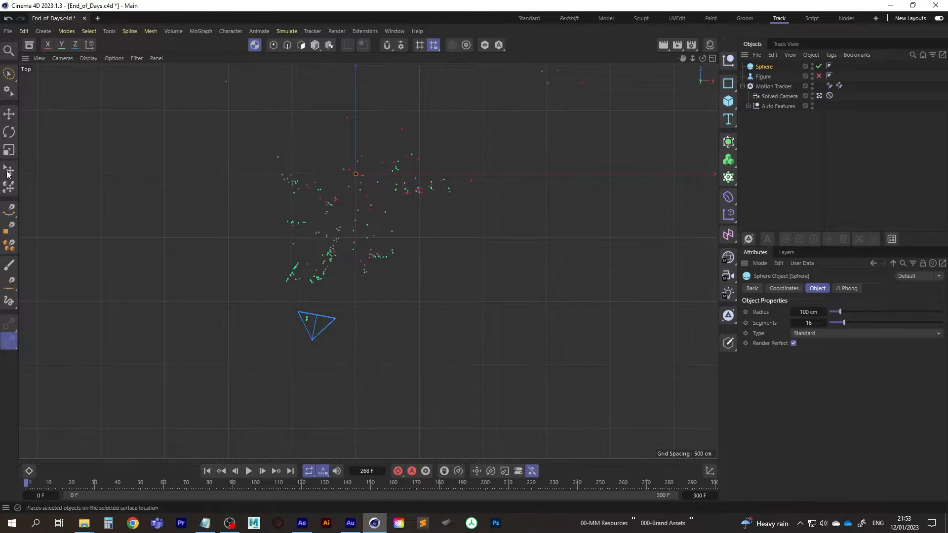
{"action": "left_click", "coordinate": [9, 210]}
{"action": "middle_click_drag", "start_coordinate": [217, 193], "coordinate": [173, 324], "text": "alt"}
{"action": "scroll", "coordinate": [282, 232], "scroll_direction": "down", "scroll_amount": 2}
{"action": "middle_click_drag", "start_coordinate": [281, 232], "coordinate": [310, 237], "text": "alt"}
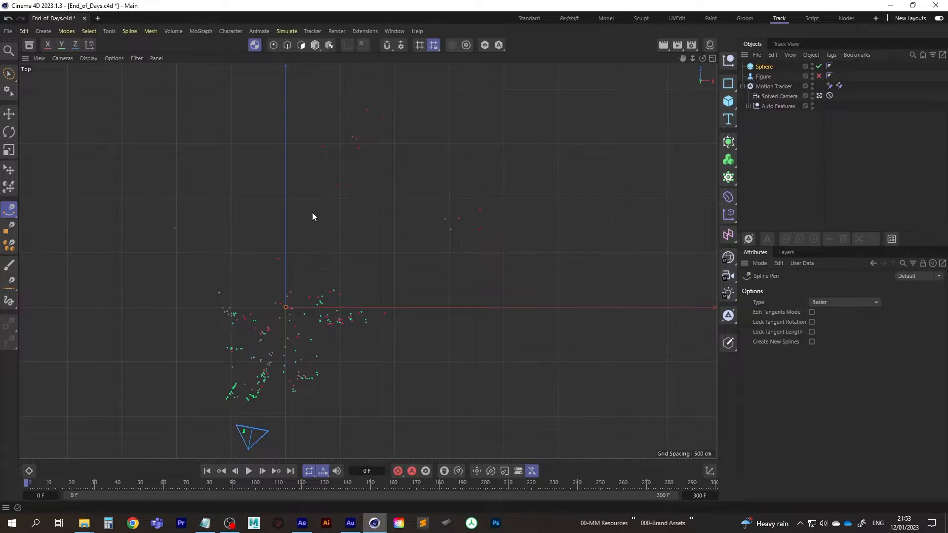
{"action": "middle_click_drag", "start_coordinate": [320, 213], "coordinate": [316, 217], "text": "alt"}
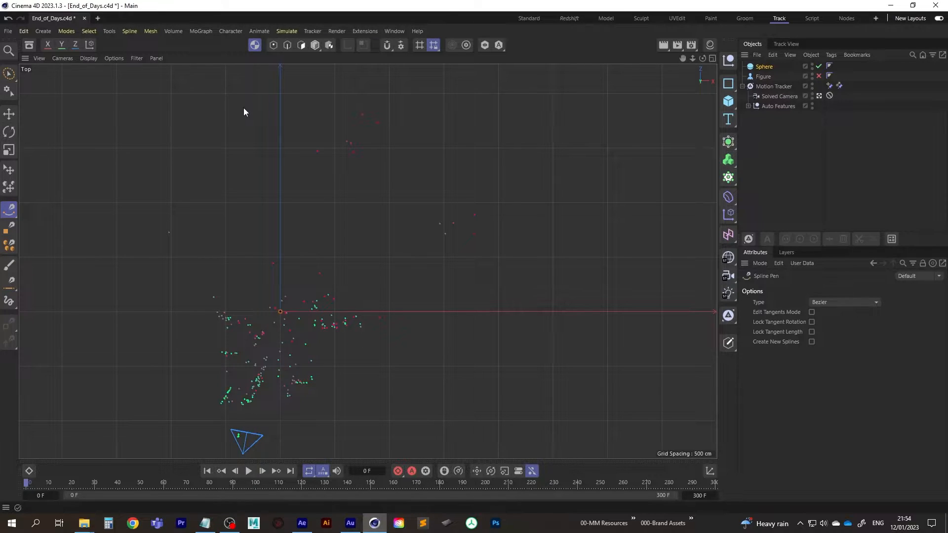
{"action": "middle_click_drag", "start_coordinate": [253, 123], "coordinate": [259, 121], "text": "alt"}
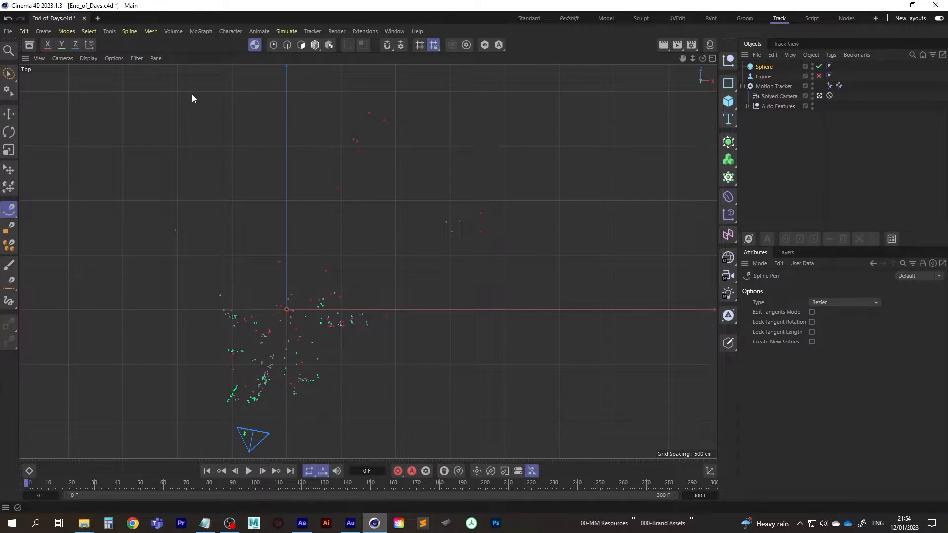
{"action": "left_click", "coordinate": [98, 80]}
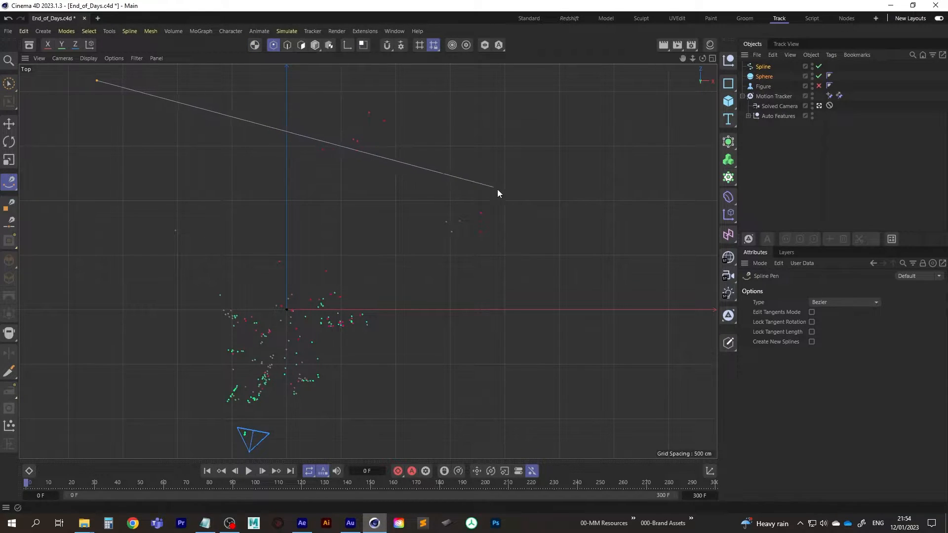
{"action": "left_click", "coordinate": [653, 211]}
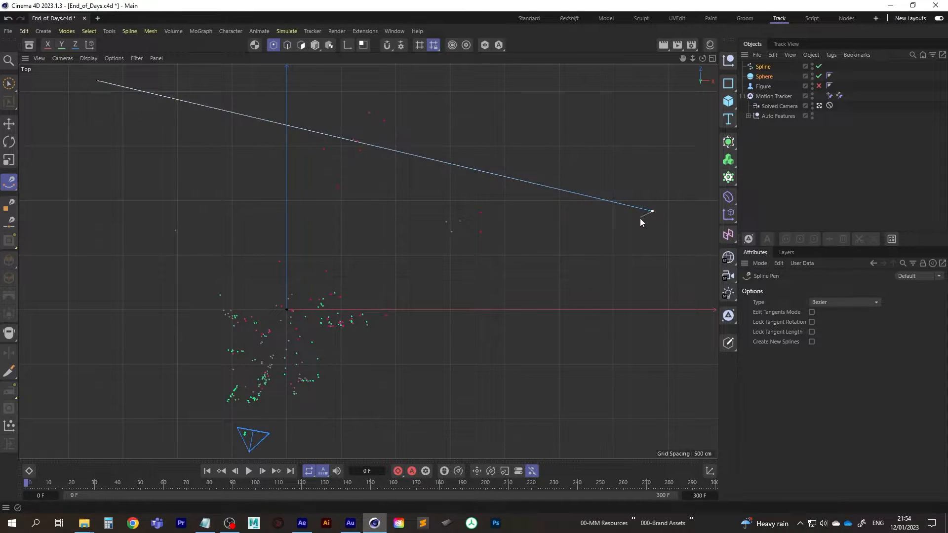
{"action": "key", "text": "Escape"}
Step: In the Front view, raise the whole spline along Y so it sits above the tracked features
{"action": "middle_click", "coordinate": [277, 188]}
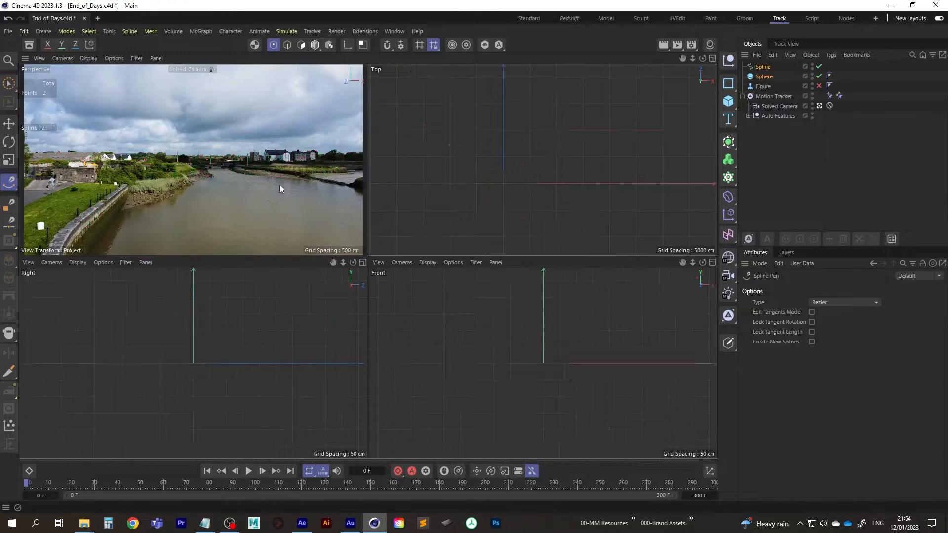
{"action": "middle_click", "coordinate": [434, 329]}
{"action": "scroll", "coordinate": [360, 279], "scroll_direction": "down", "scroll_amount": 6}
{"action": "scroll", "coordinate": [282, 320], "scroll_direction": "down", "scroll_amount": 5}
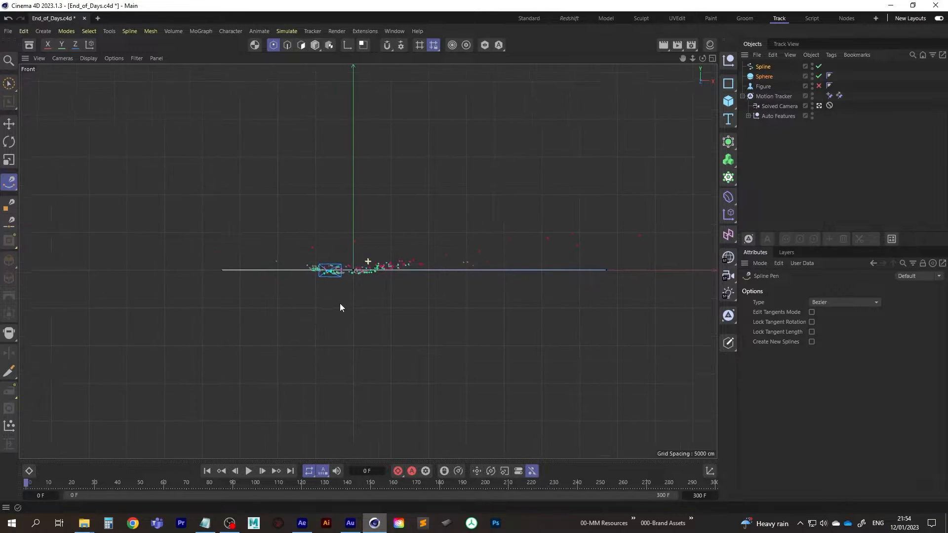
{"action": "scroll", "coordinate": [337, 303], "scroll_direction": "up", "scroll_amount": 1}
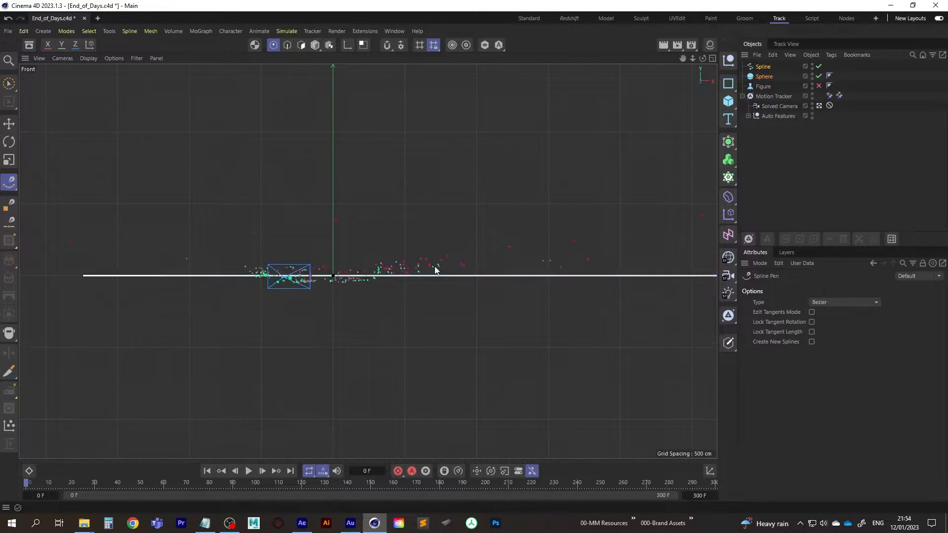
{"action": "left_click", "coordinate": [761, 68]}
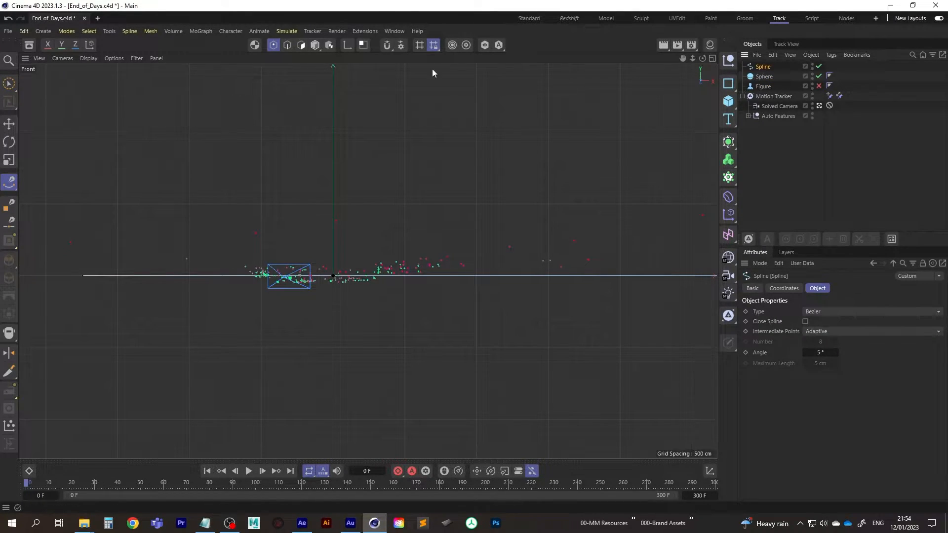
{"action": "left_click", "coordinate": [316, 46]}
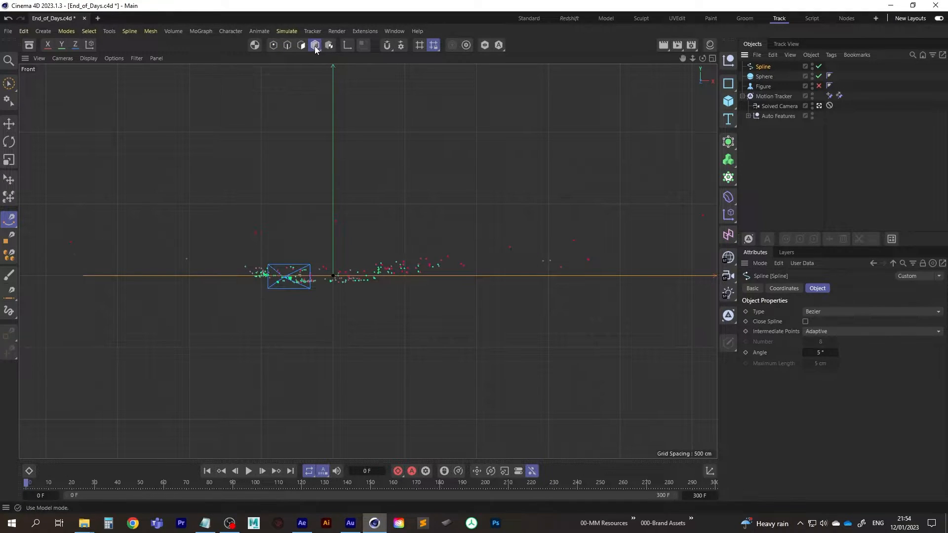
{"action": "left_click", "coordinate": [9, 126]}
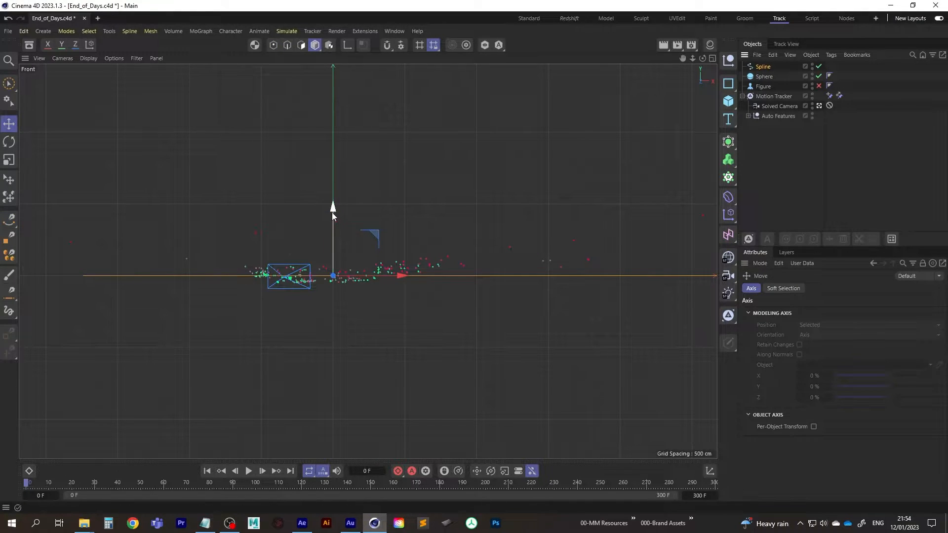
{"action": "left_click_drag", "start_coordinate": [332, 209], "coordinate": [333, 198]}
Step: Rotate the spline by a bank angle of about 2.75° in the Front view
{"action": "left_click", "coordinate": [9, 142]}
{"action": "right_click_drag", "start_coordinate": [351, 259], "coordinate": [427, 249], "text": "alt"}
{"action": "middle_click_drag", "start_coordinate": [287, 265], "coordinate": [415, 232], "text": "alt"}
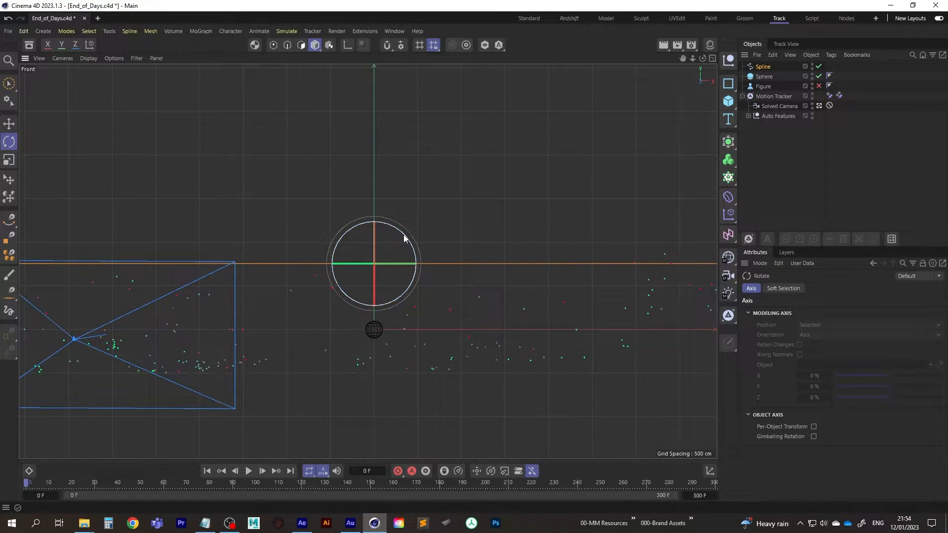
{"action": "left_click_drag", "start_coordinate": [404, 238], "coordinate": [409, 236]}
Step: In the Perspective view, move the spline high into the sky along Y and shift it sideways along negative X
{"action": "middle_click", "coordinate": [462, 222]}
{"action": "middle_click", "coordinate": [276, 191]}
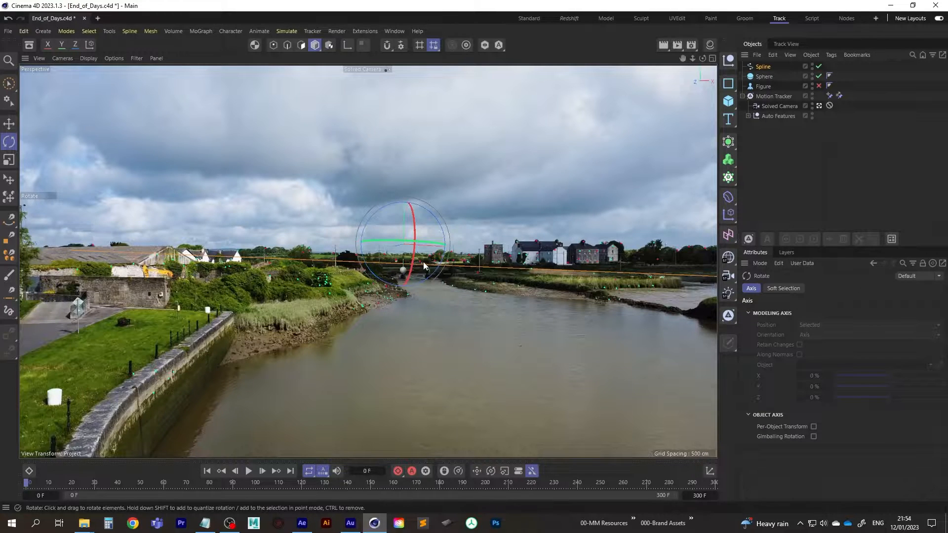
{"action": "key", "text": "e"}
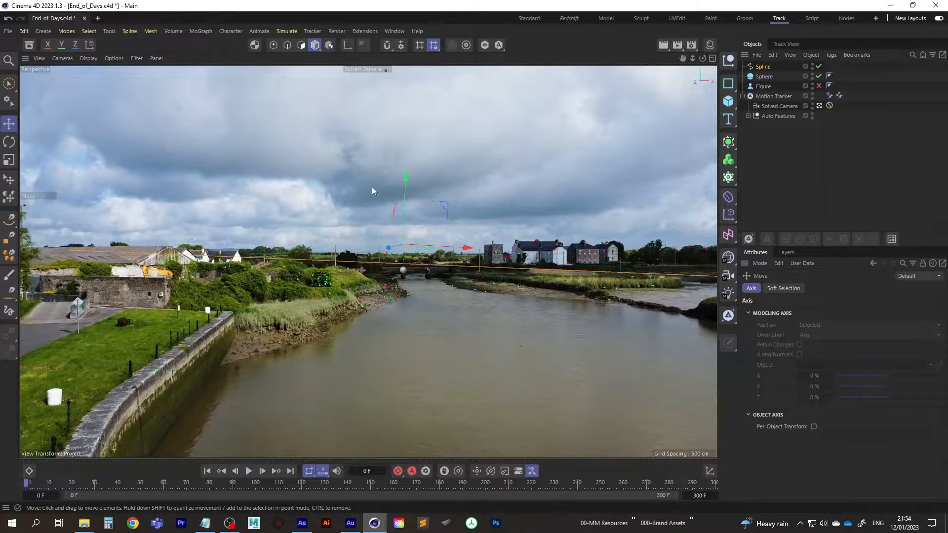
{"action": "left_click_drag", "start_coordinate": [405, 180], "coordinate": [388, 65]}
{"action": "mouse_move", "coordinate": [473, 137]}
{"action": "left_mouse_down"}
{"action": "mouse_move", "coordinate": [425, 131]}
{"action": "mouse_move", "coordinate": [459, 133]}
{"action": "left_mouse_up"}
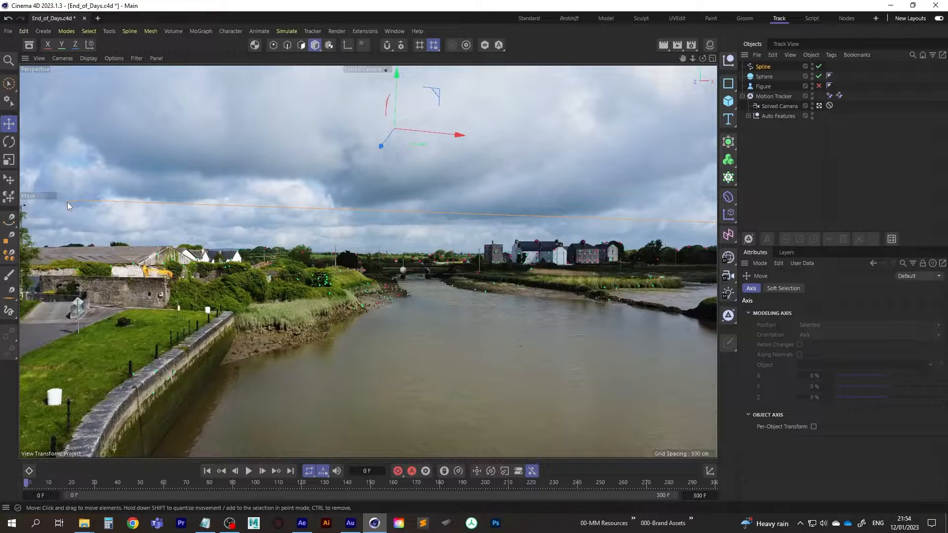
{"action": "left_click_drag", "start_coordinate": [458, 135], "coordinate": [272, 134]}
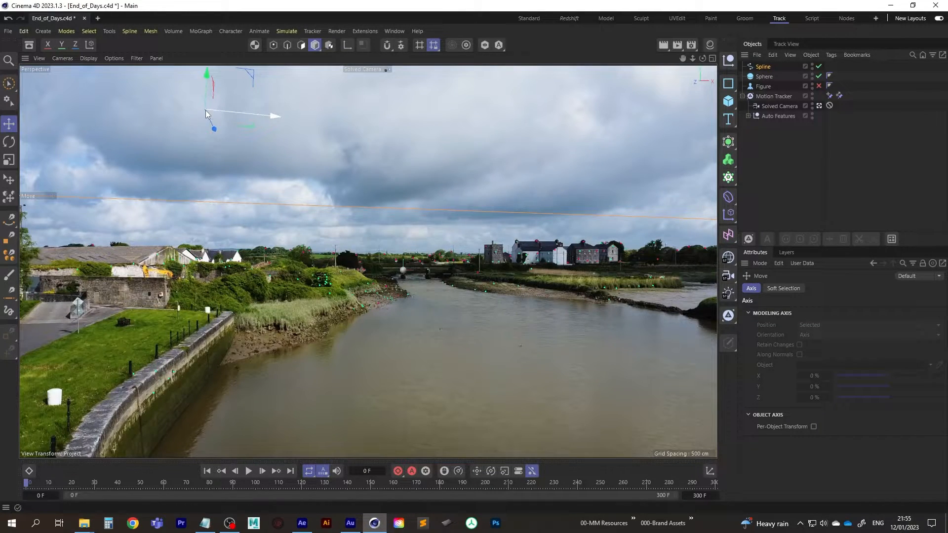
Step: Lower only the spline's axis towards the line, and raise the whole spline to a Y position of about 3462 cm
{"action": "left_click", "coordinate": [348, 45]}
{"action": "left_click_drag", "start_coordinate": [207, 76], "coordinate": [206, 170]}
{"action": "left_click", "coordinate": [348, 45]}
{"action": "left_click_drag", "start_coordinate": [204, 135], "coordinate": [197, 123]}
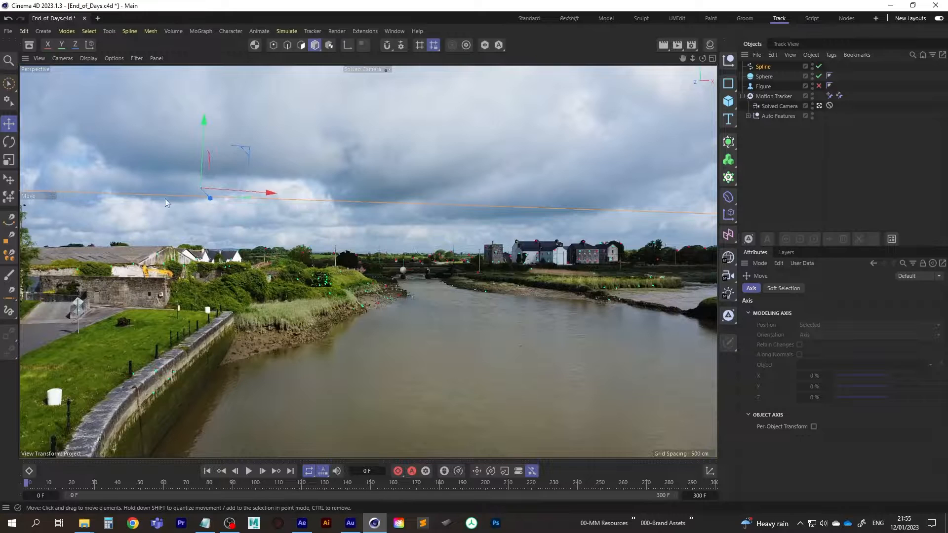
{"action": "left_click_drag", "start_coordinate": [203, 122], "coordinate": [190, 78]}
Step: Set the spline's bank rotation to 4.6547° and nudge it up to a Y position of about 3534 cm
{"action": "left_click", "coordinate": [763, 66]}
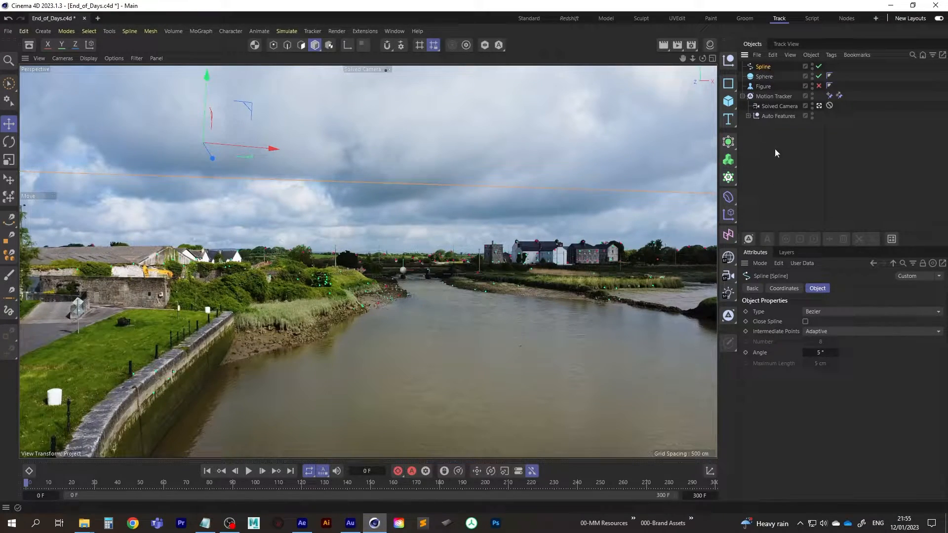
{"action": "left_click", "coordinate": [787, 289]}
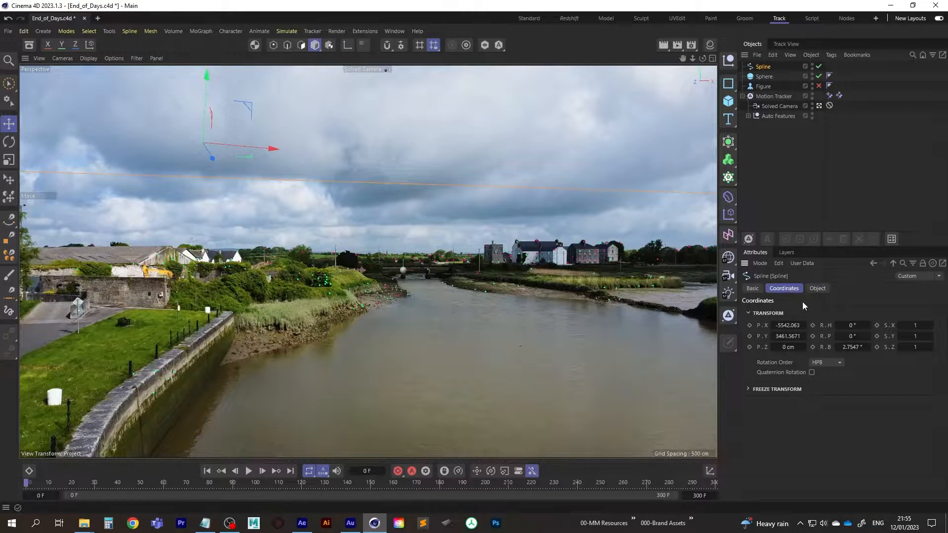
{"action": "left_click", "coordinate": [851, 349]}
{"action": "left_click_drag", "start_coordinate": [853, 348], "coordinate": [860, 347]}
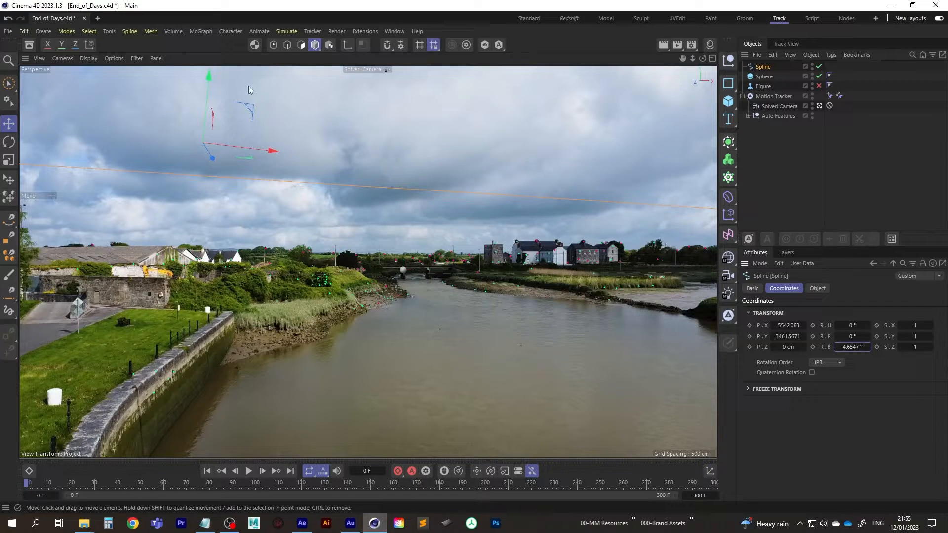
{"action": "left_click_drag", "start_coordinate": [209, 81], "coordinate": [206, 79]}
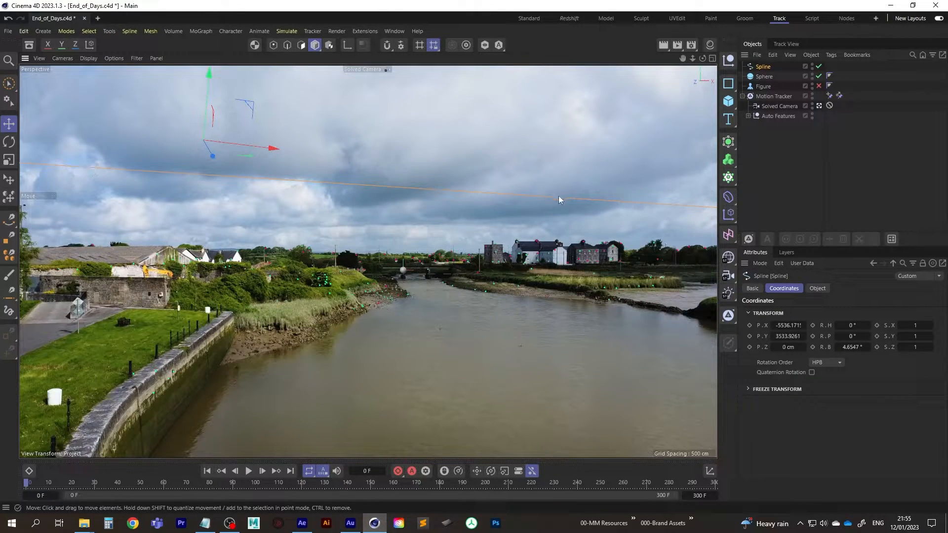
Step: Add an Align to Spline tag to the Sphere and assign the Spline as its spline path
{"action": "left_click", "coordinate": [765, 78]}
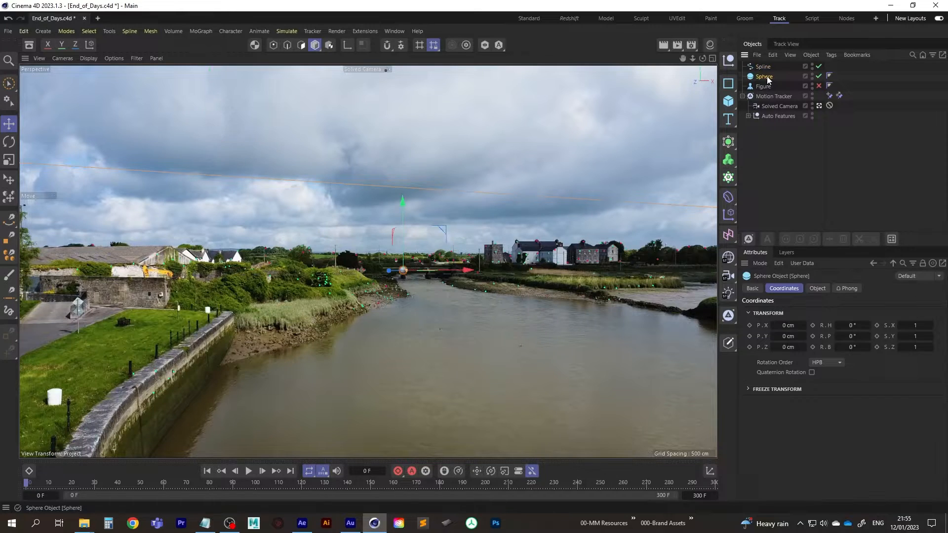
{"action": "right_click", "coordinate": [766, 77]}
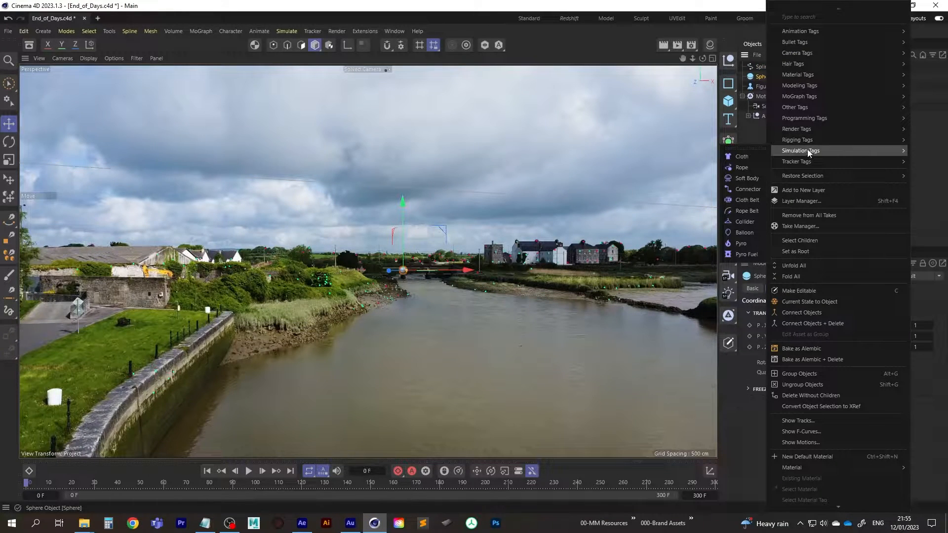
{"action": "mouse_move", "coordinate": [800, 32]}
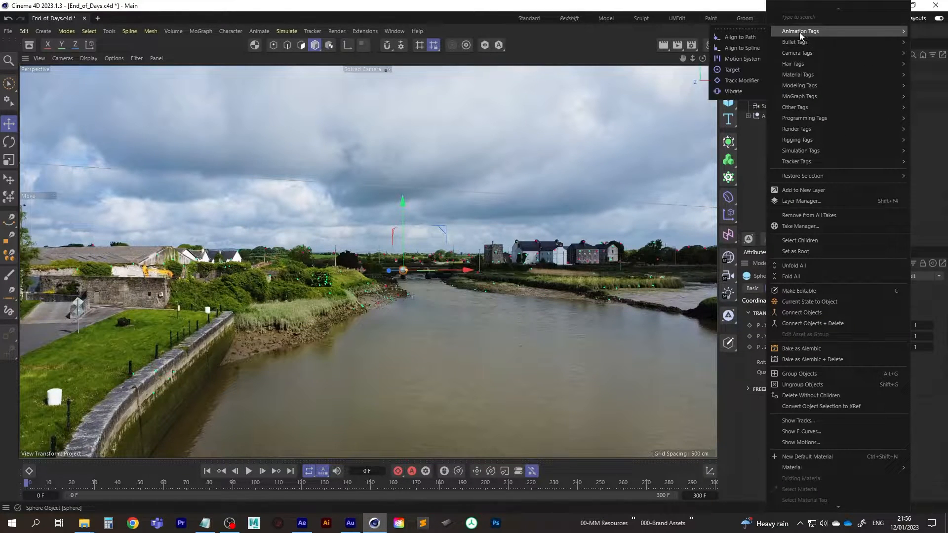
{"action": "left_click", "coordinate": [752, 52]}
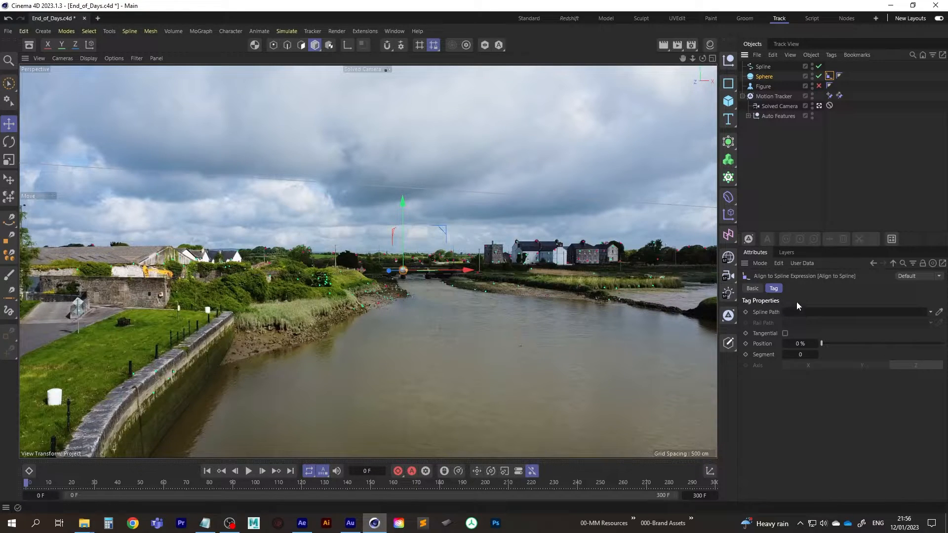
{"action": "left_click_drag", "start_coordinate": [763, 69], "coordinate": [805, 314]}
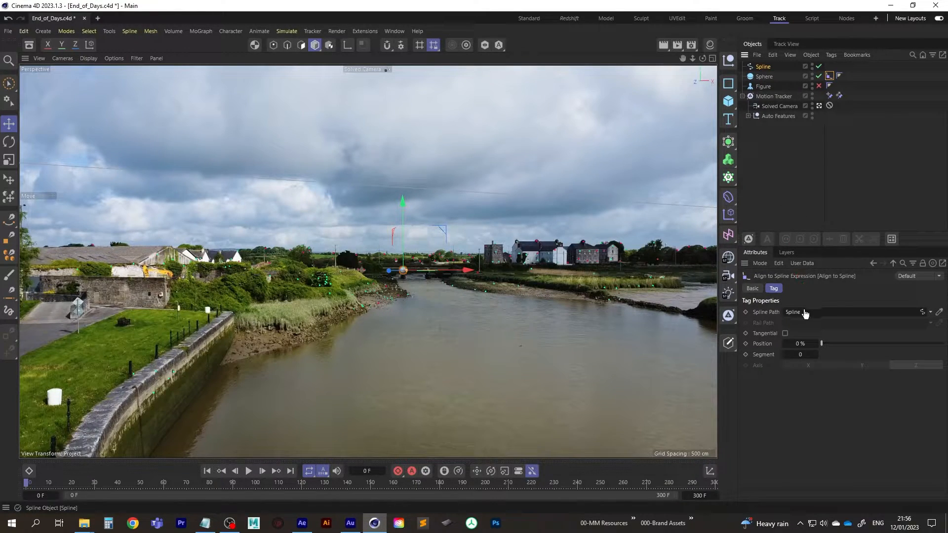
{"action": "left_click", "coordinate": [830, 76]}
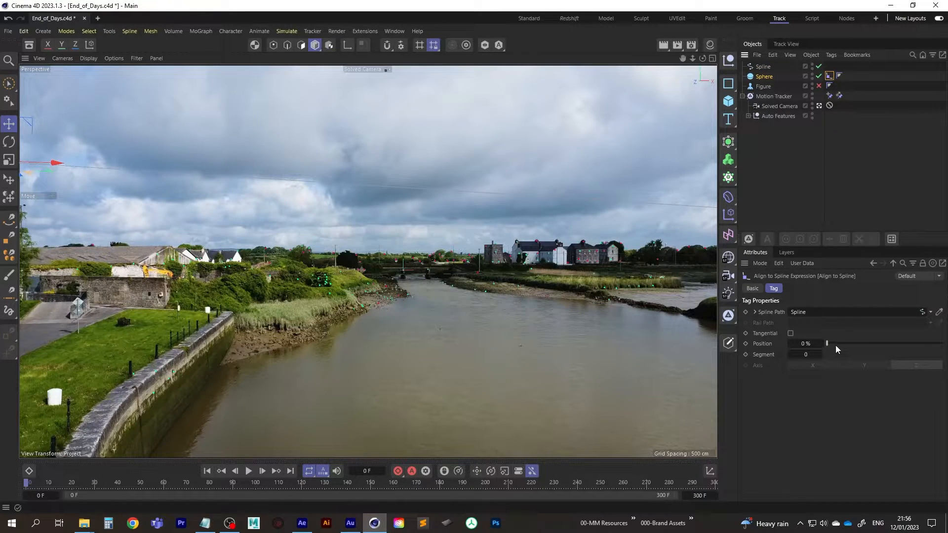
Step: Move the sphere to 21% along the spline path and scale it up uniformly into a large ball in the sky
{"action": "left_click_drag", "start_coordinate": [826, 343], "coordinate": [851, 345]}
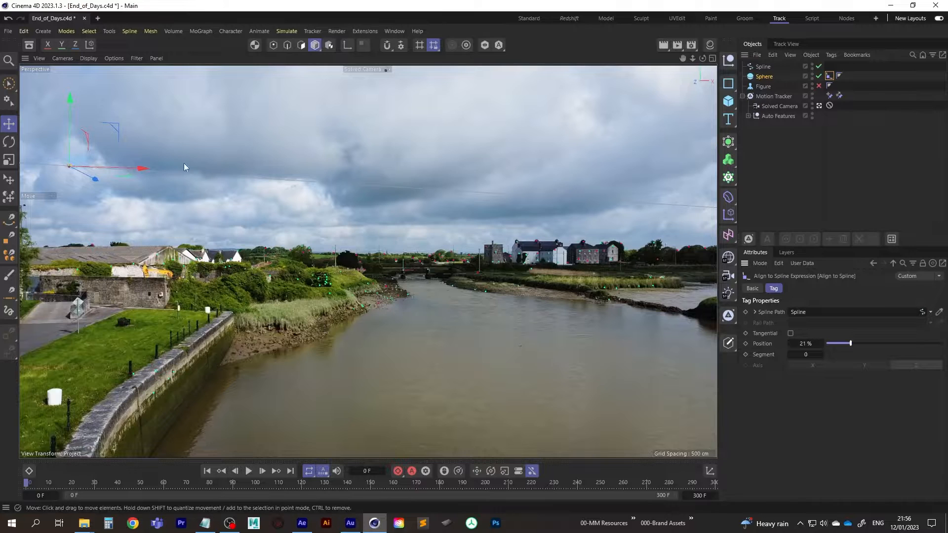
{"action": "left_click", "coordinate": [9, 159]}
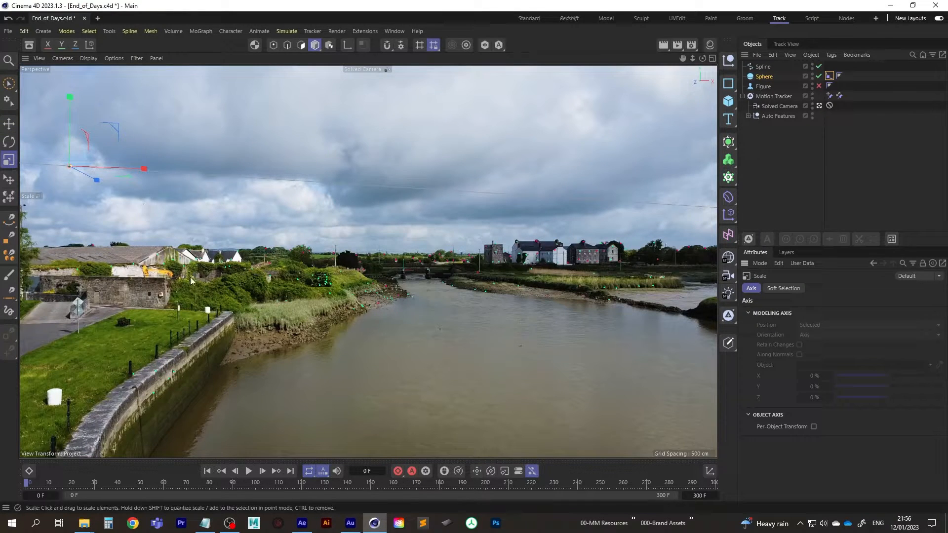
{"action": "left_click_drag", "start_coordinate": [139, 292], "coordinate": [522, 155]}
{"action": "left_click_drag", "start_coordinate": [149, 293], "coordinate": [588, 171]}
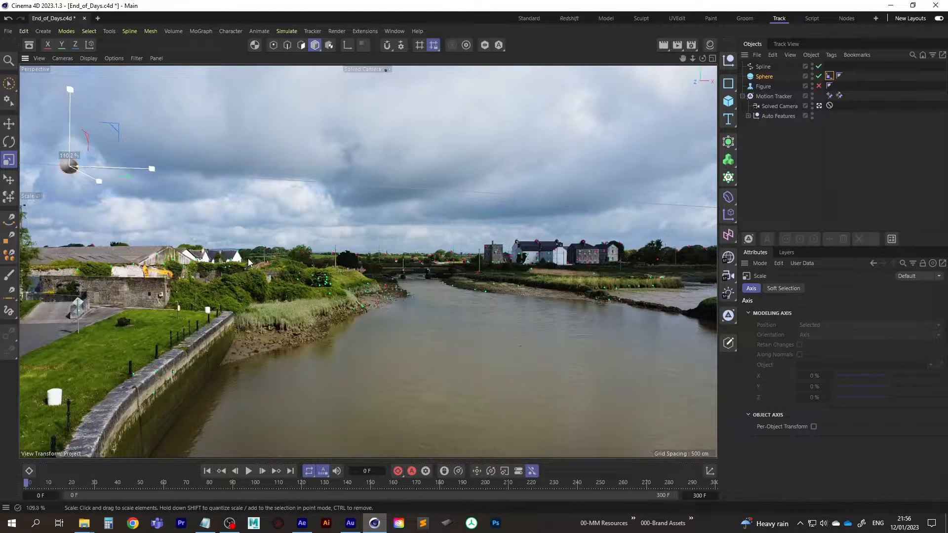
{"action": "left_click_drag", "start_coordinate": [201, 291], "coordinate": [196, 290]}
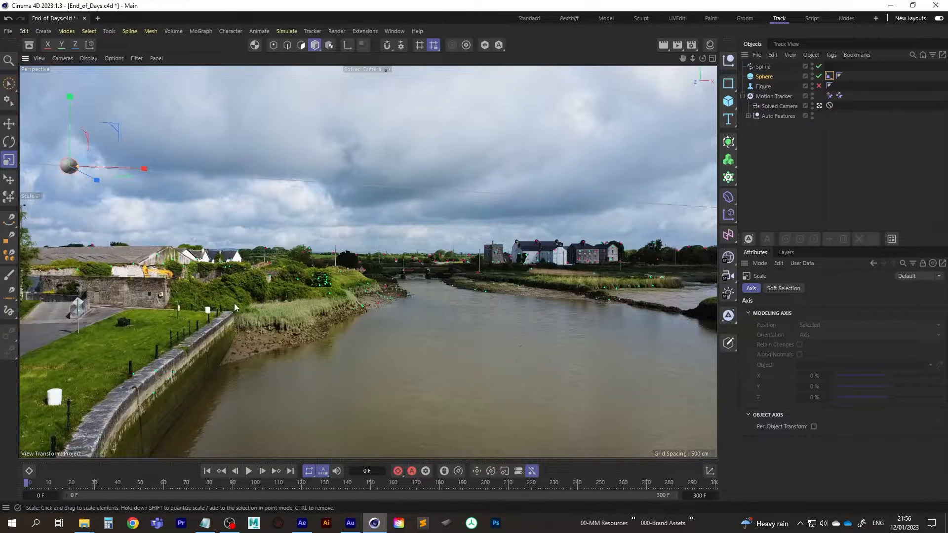
{"action": "left_click_drag", "start_coordinate": [232, 299], "coordinate": [346, 273]}
Step: Set the Align to Spline position to 10.7%, with the sphere just outside the frame, and keyframe it at frame 0
{"action": "left_click", "coordinate": [830, 77]}
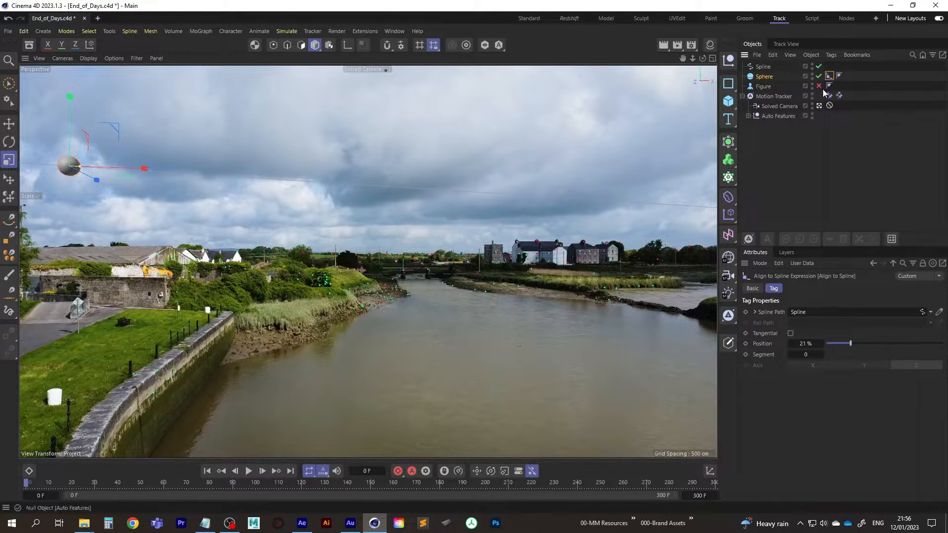
{"action": "left_click_drag", "start_coordinate": [850, 345], "coordinate": [845, 344]}
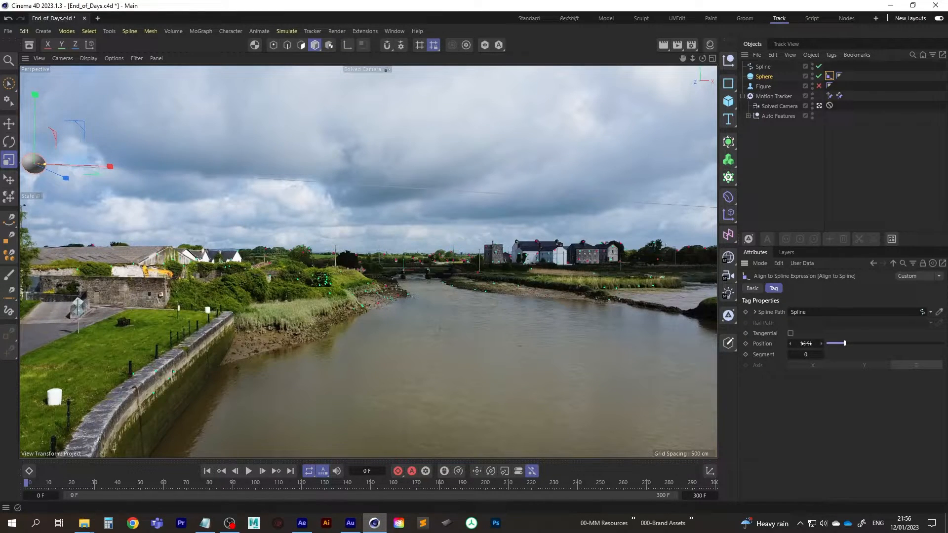
{"action": "left_click_drag", "start_coordinate": [807, 344], "coordinate": [781, 346]}
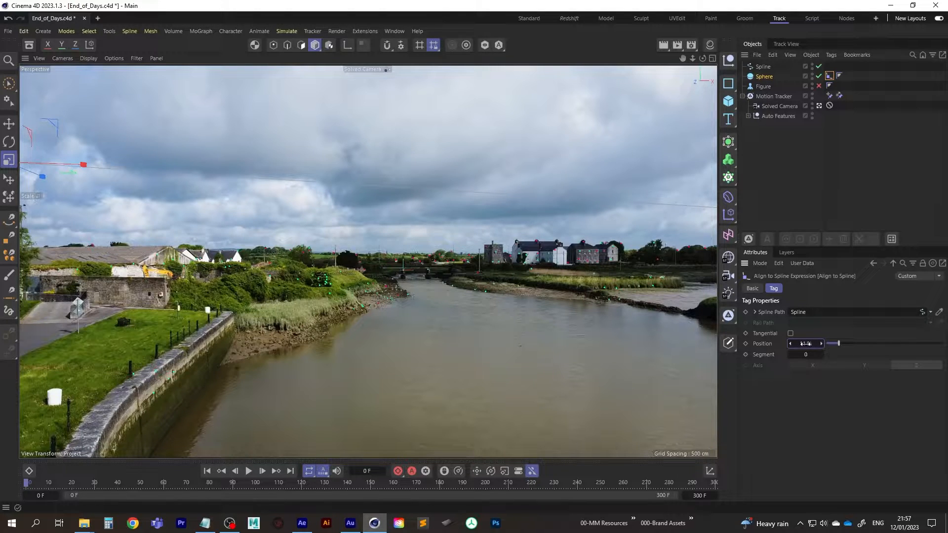
{"action": "left_click_drag", "start_coordinate": [806, 344], "coordinate": [808, 344]}
{"action": "left_click", "coordinate": [746, 344]}
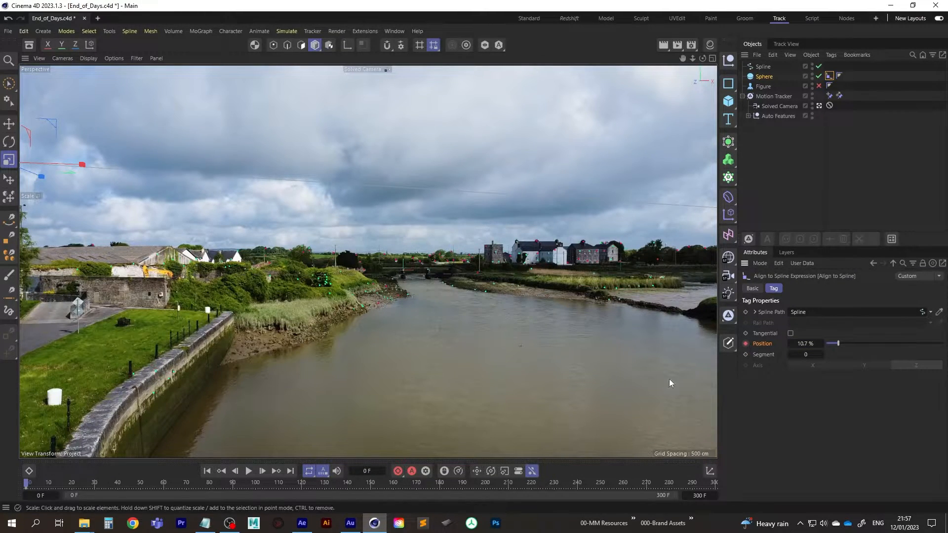
Step: Go to frame 300 and keyframe the Align to Spline position at 76%, with the sphere beyond the opposite edge
{"action": "key", "text": "shift+g"}
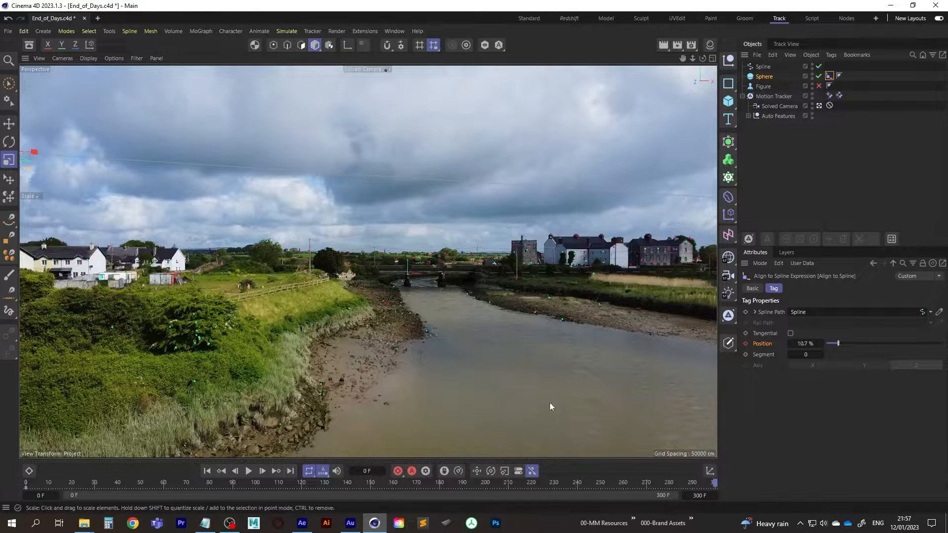
{"action": "mouse_move", "coordinate": [804, 344]}
{"action": "left_mouse_down"}
{"action": "mouse_move", "coordinate": [830, 339]}
{"action": "mouse_move", "coordinate": [805, 343]}
{"action": "left_mouse_up"}
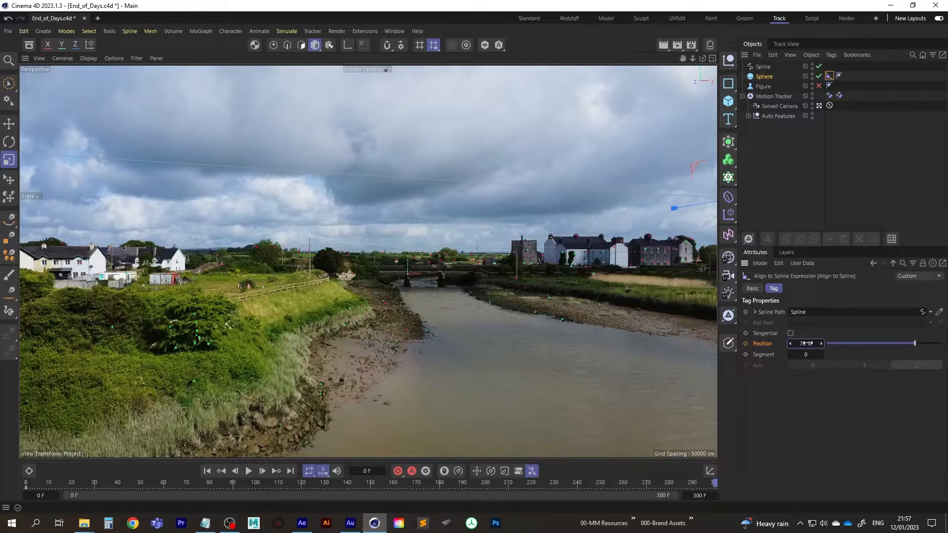
{"action": "left_click", "coordinate": [746, 344]}
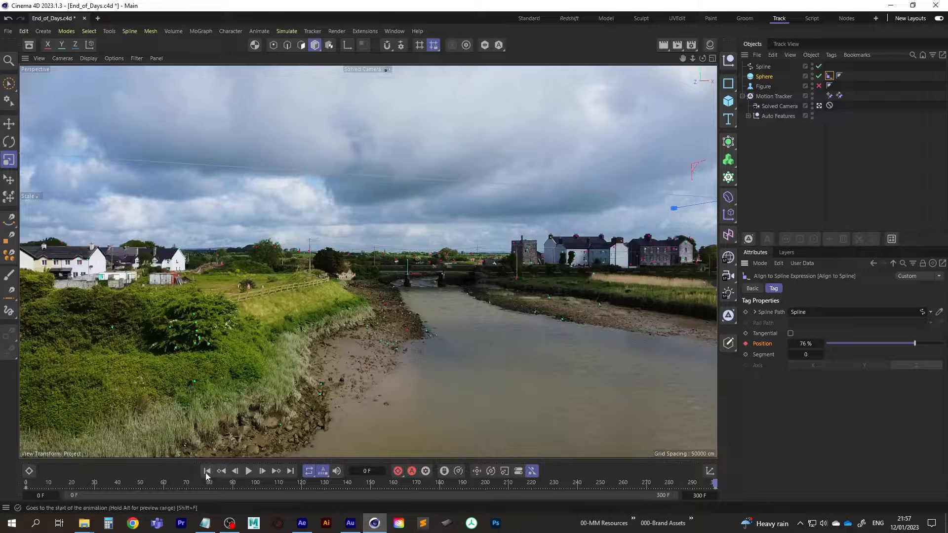
Step: Play the animation from the first frame to check the sphere's flight across the sky, and stop playback
{"action": "left_click", "coordinate": [207, 472]}
{"action": "left_click", "coordinate": [248, 472]}
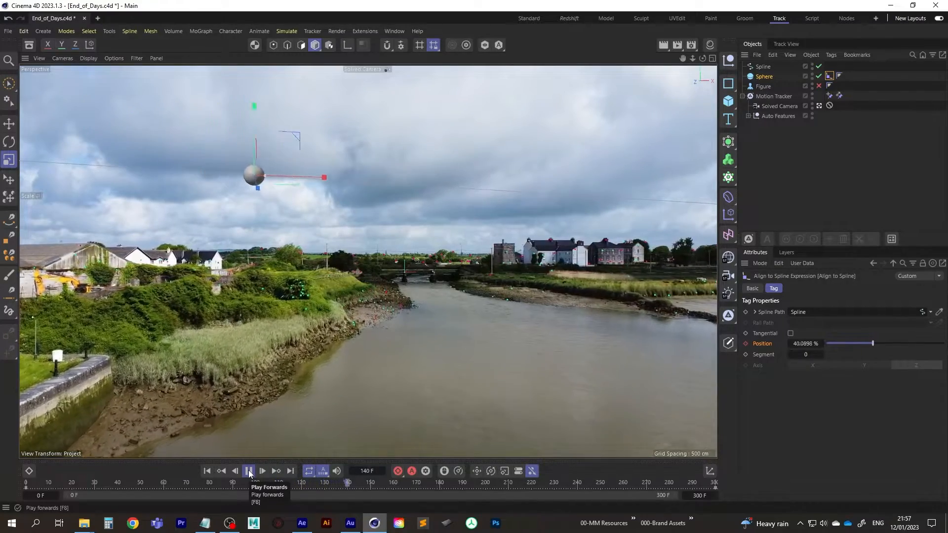
{"action": "left_click", "coordinate": [249, 472]}
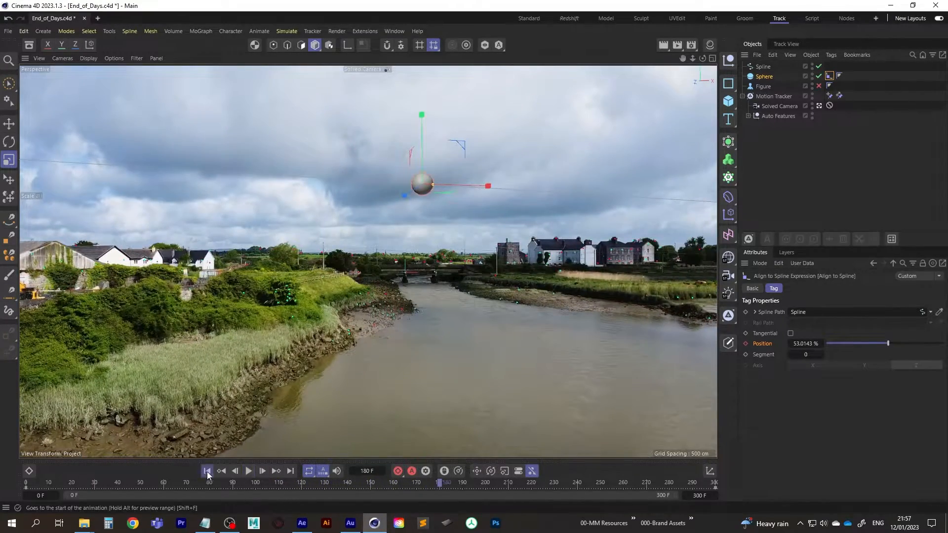
Step: Replay the animation from the first frame to review the sphere's speed along the spline, and stop playback
{"action": "left_click", "coordinate": [206, 472]}
{"action": "left_click", "coordinate": [249, 471]}
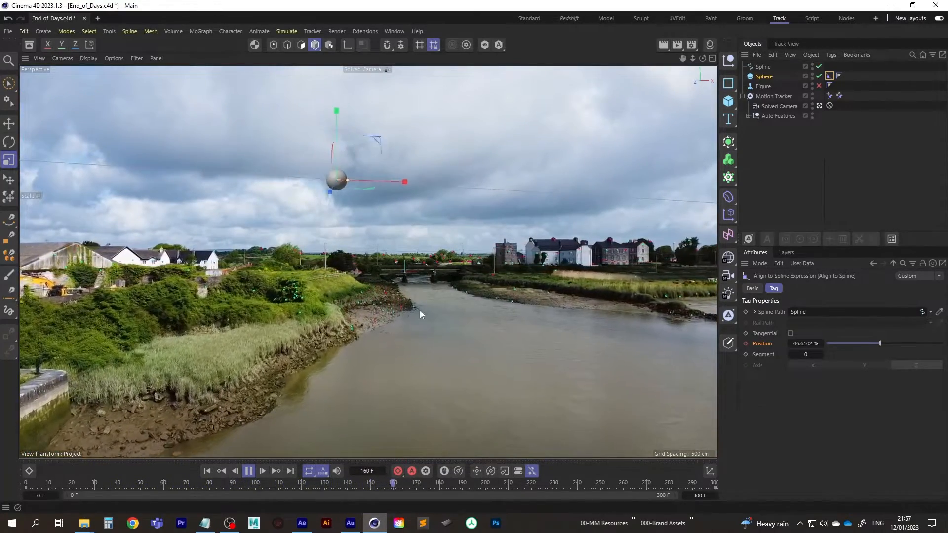
{"action": "left_click", "coordinate": [249, 470]}
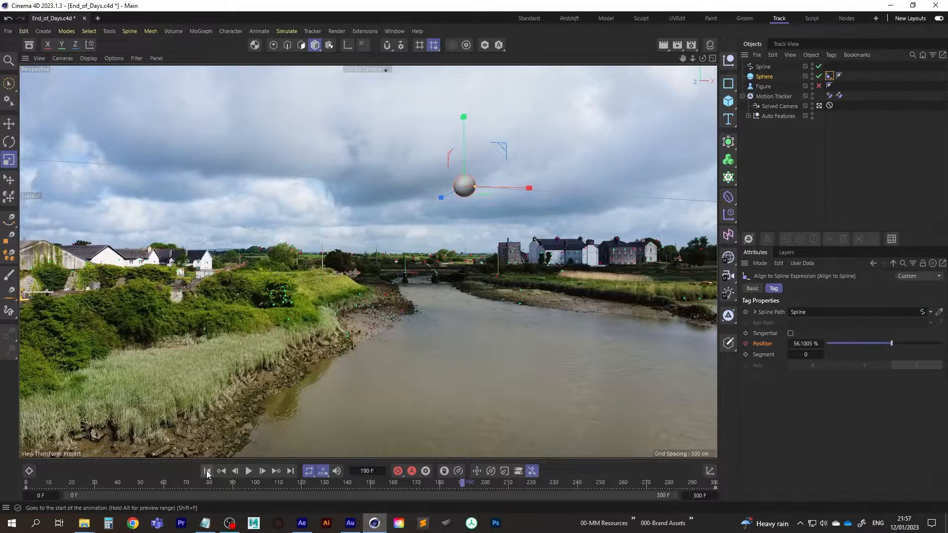
Step: Return to the first frame, inspect the sphere's Align to Spline position track in an enlarged animation timeline, and close the timeline
{"action": "left_click", "coordinate": [206, 470]}
{"action": "left_click", "coordinate": [29, 471]}
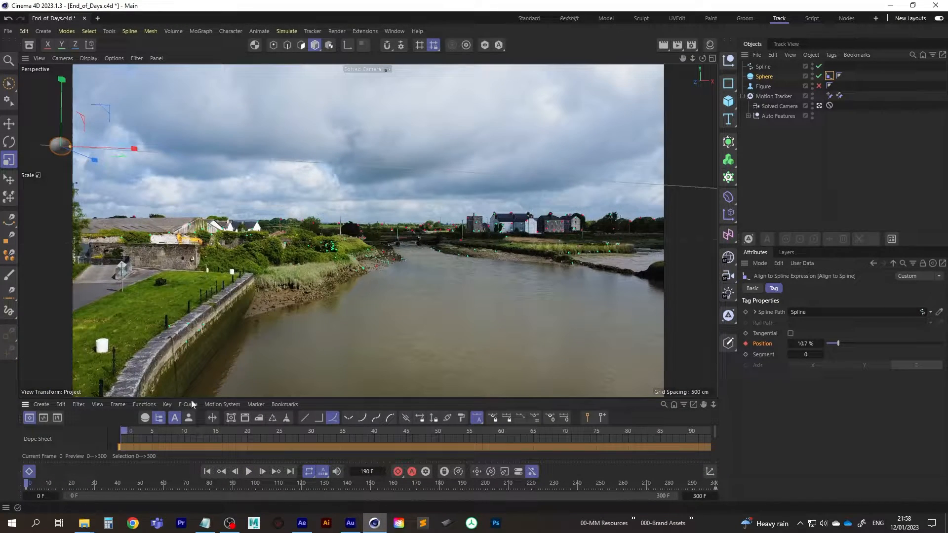
{"action": "left_click_drag", "start_coordinate": [194, 398], "coordinate": [180, 326]}
{"action": "left_click", "coordinate": [62, 394]}
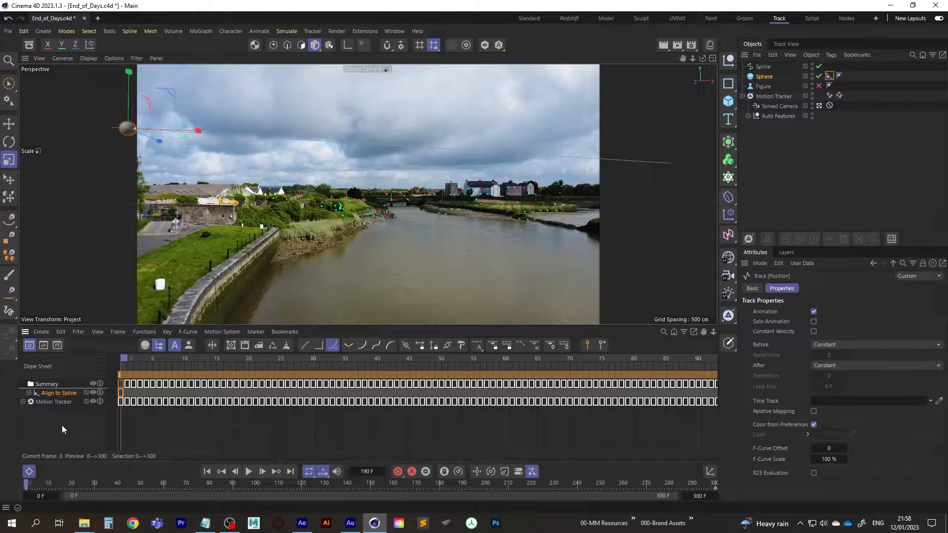
{"action": "left_click", "coordinate": [25, 333]}
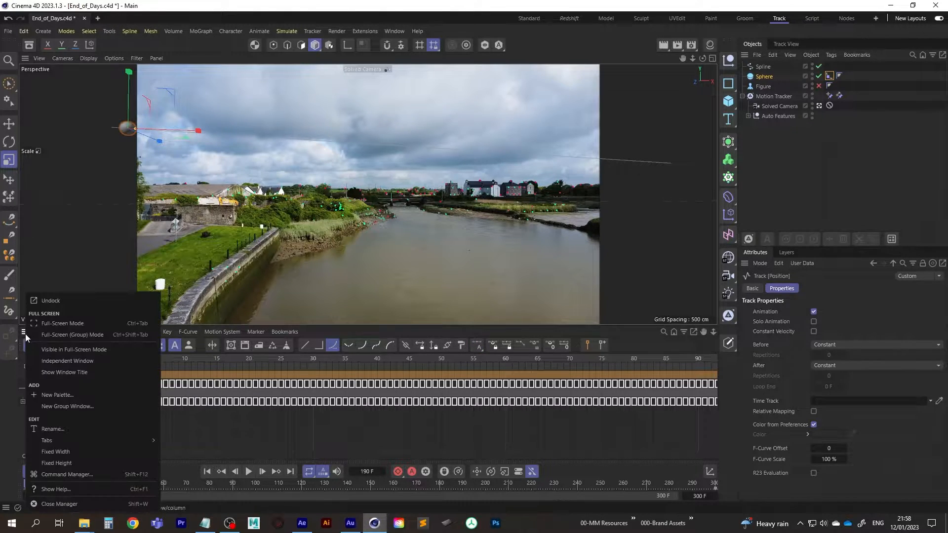
{"action": "left_click", "coordinate": [57, 504]}
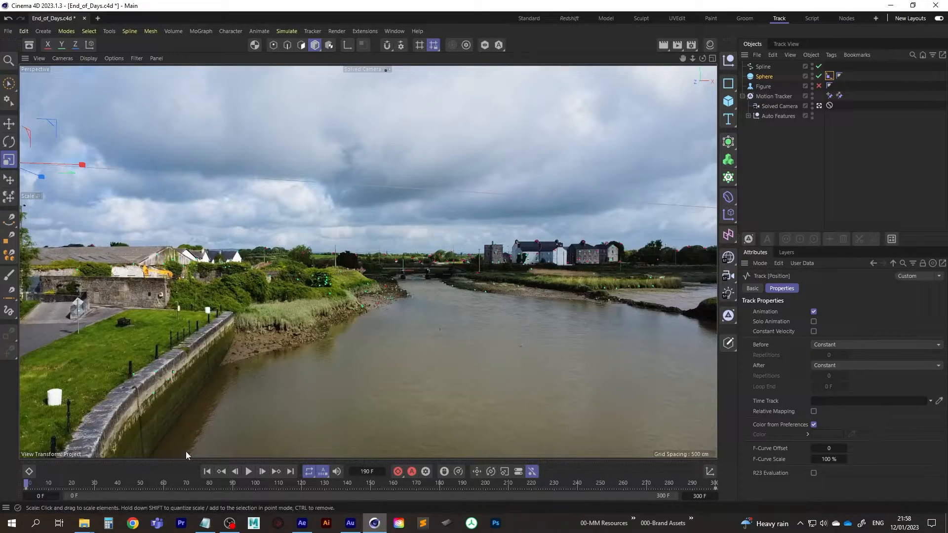
Step: Play the sphere's flight from the first frame, stop playback partway, and save the project
{"action": "left_click", "coordinate": [206, 471]}
{"action": "left_click", "coordinate": [249, 472]}
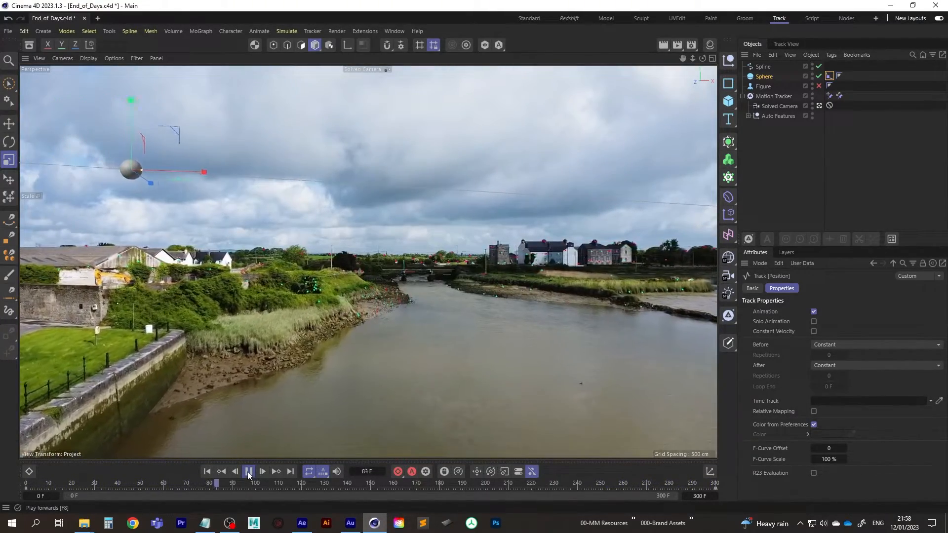
{"action": "left_click", "coordinate": [250, 472]}
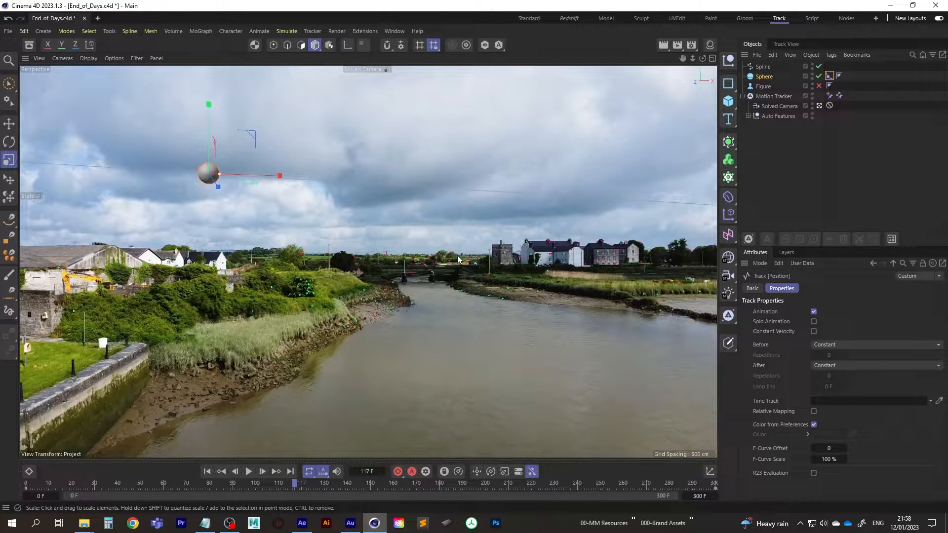
{"action": "left_click", "coordinate": [8, 31]}
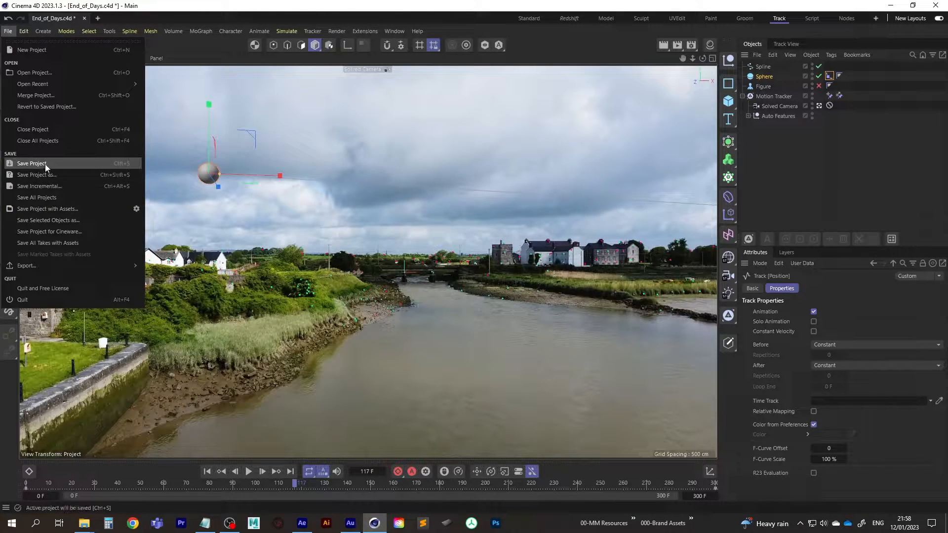
{"action": "left_click", "coordinate": [45, 163]}
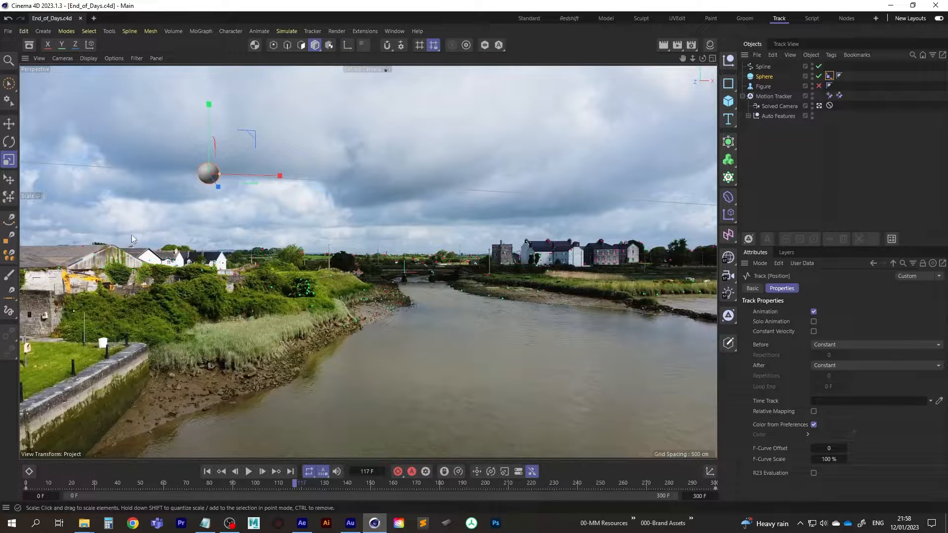
Step: Add a Pyro simulation tag to the sphere and set its Object Voxel Size to 100 cm
{"action": "left_click", "coordinate": [765, 147]}
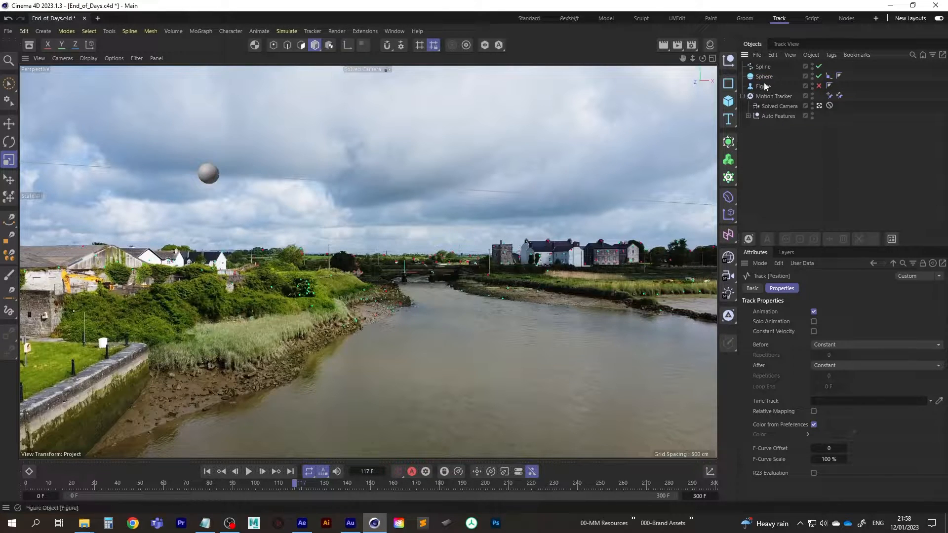
{"action": "left_click", "coordinate": [766, 78]}
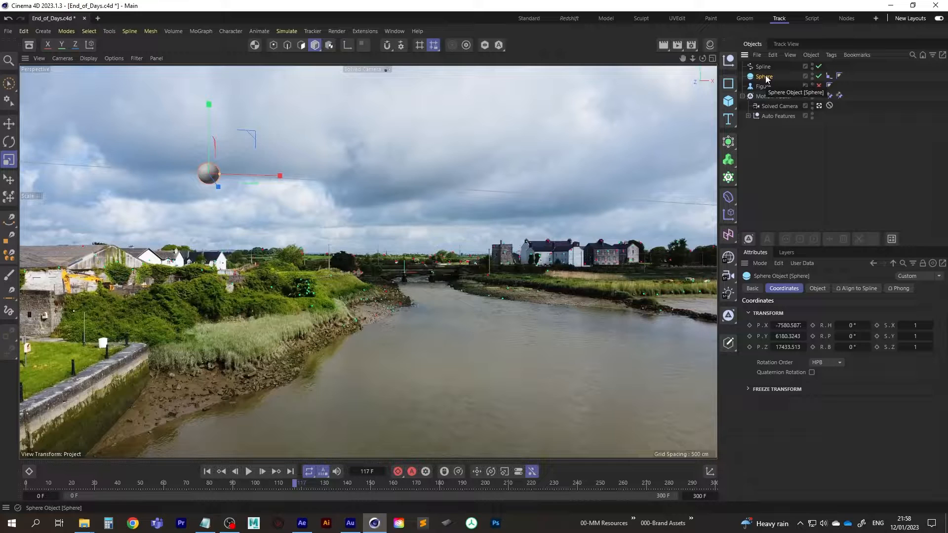
{"action": "right_click", "coordinate": [767, 78]}
{"action": "mouse_move", "coordinate": [807, 151]}
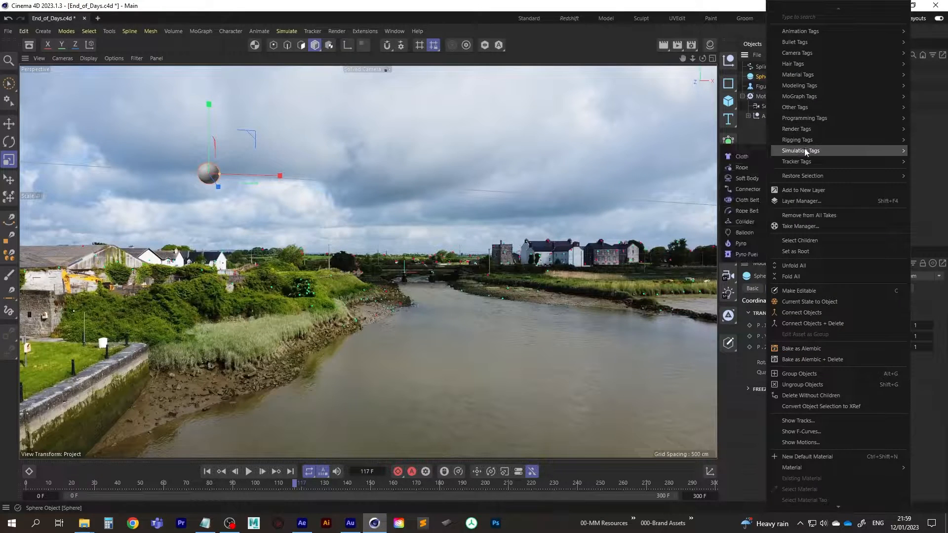
{"action": "left_click", "coordinate": [748, 242]}
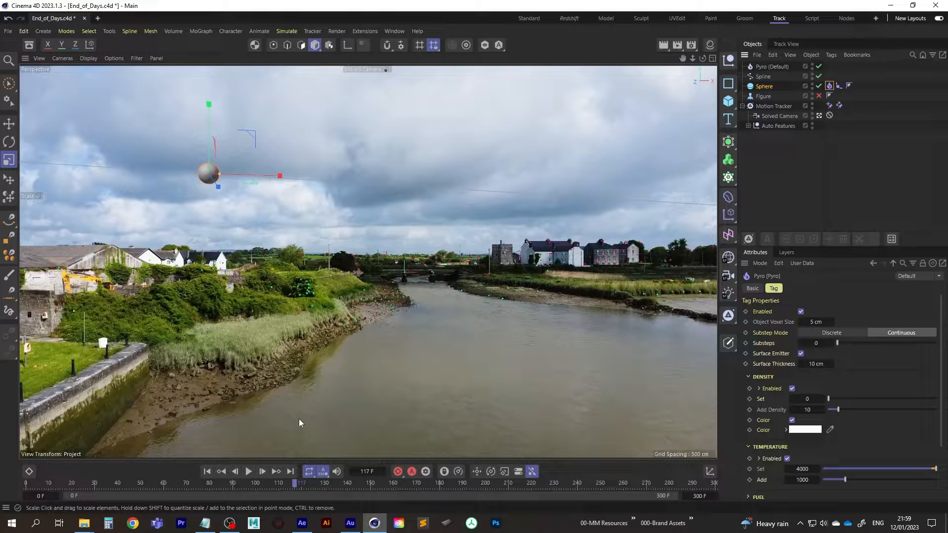
{"action": "left_click", "coordinate": [815, 322]}
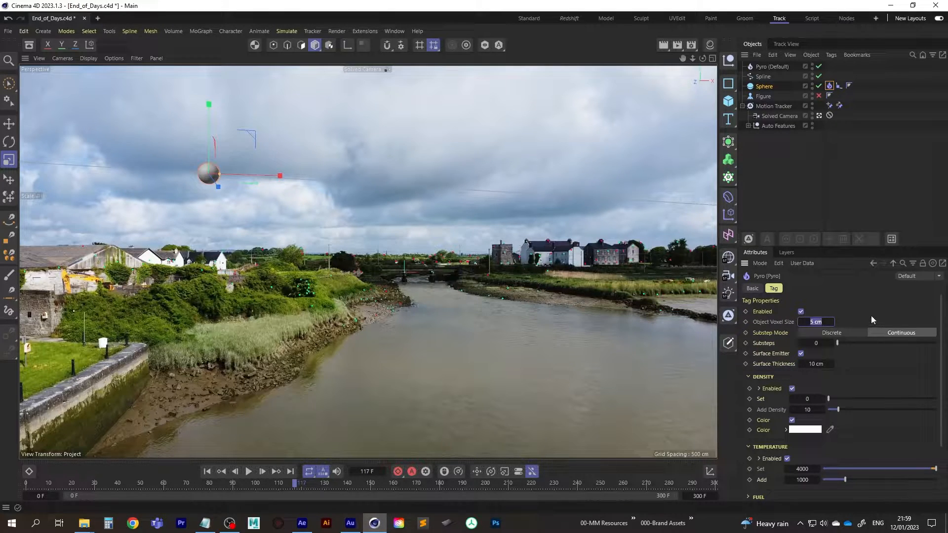
{"action": "type", "text": "100"}
{"action": "key", "text": "Return"}
Step: Set the Pyro object's Voxel Size to 100 cm and save the project
{"action": "left_click", "coordinate": [774, 66]}
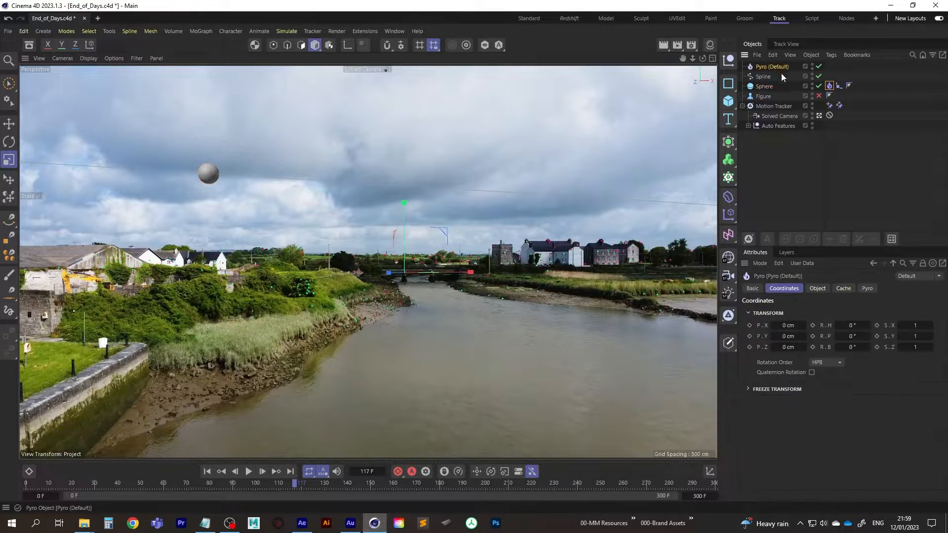
{"action": "left_click", "coordinate": [868, 289]}
{"action": "left_click", "coordinate": [835, 313]}
{"action": "type", "text": "100"}
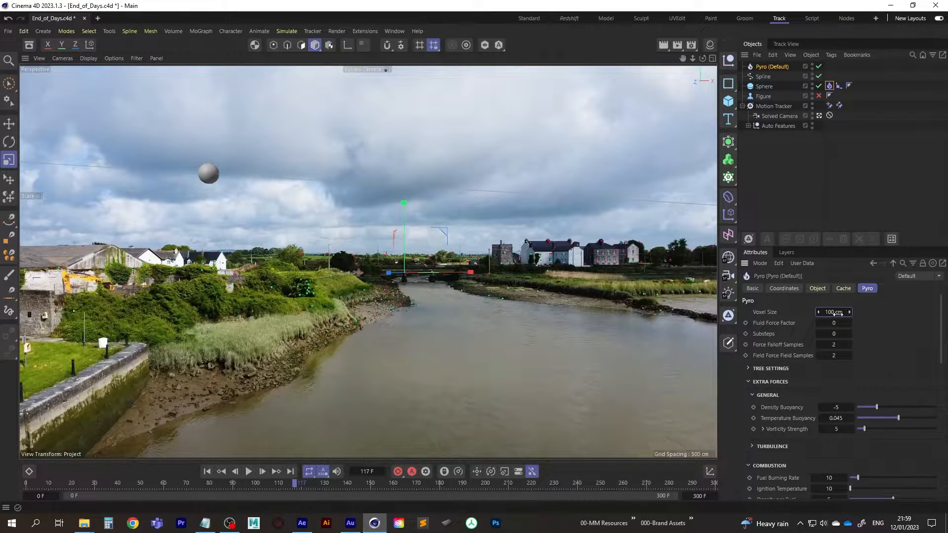
{"action": "left_click", "coordinate": [770, 181]}
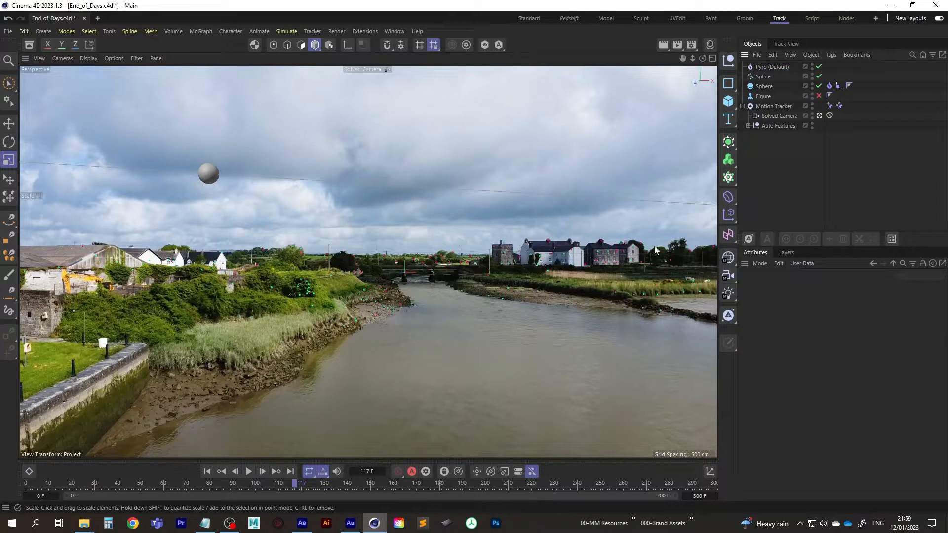
{"action": "left_click", "coordinate": [9, 31]}
{"action": "left_click", "coordinate": [30, 163]}
Step: Run the Pyro simulation from the first frame to check the sphere's fire trail, and stop playback at frame 96
{"action": "left_click", "coordinate": [207, 471]}
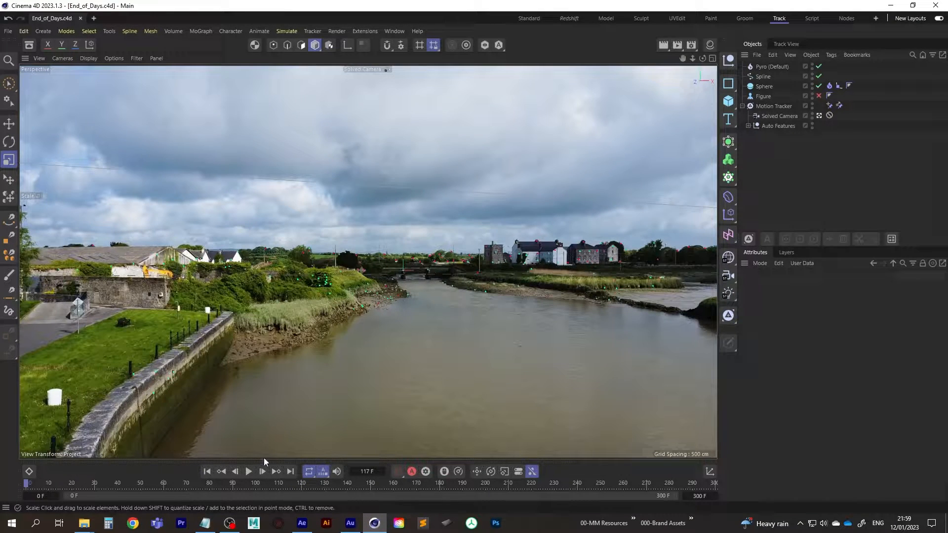
{"action": "left_click", "coordinate": [248, 472]}
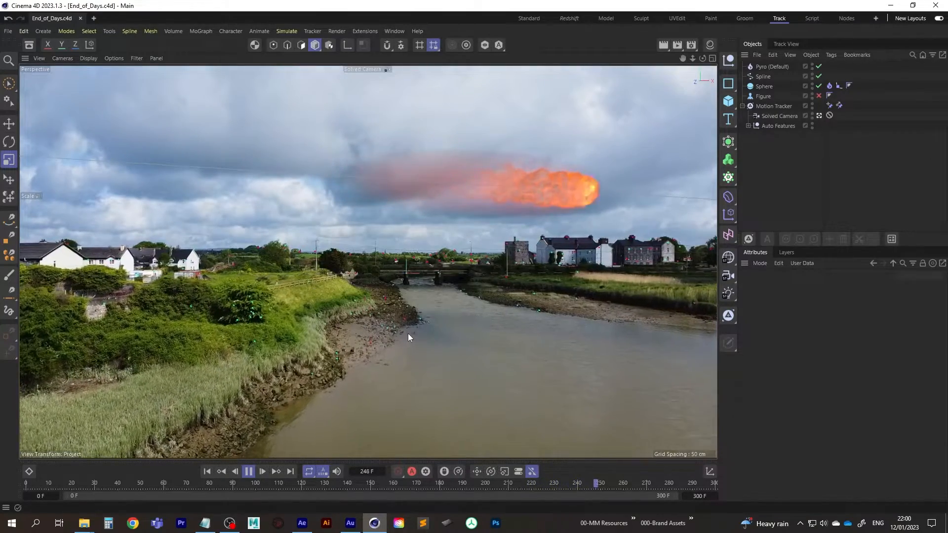
{"action": "left_click", "coordinate": [207, 472]}
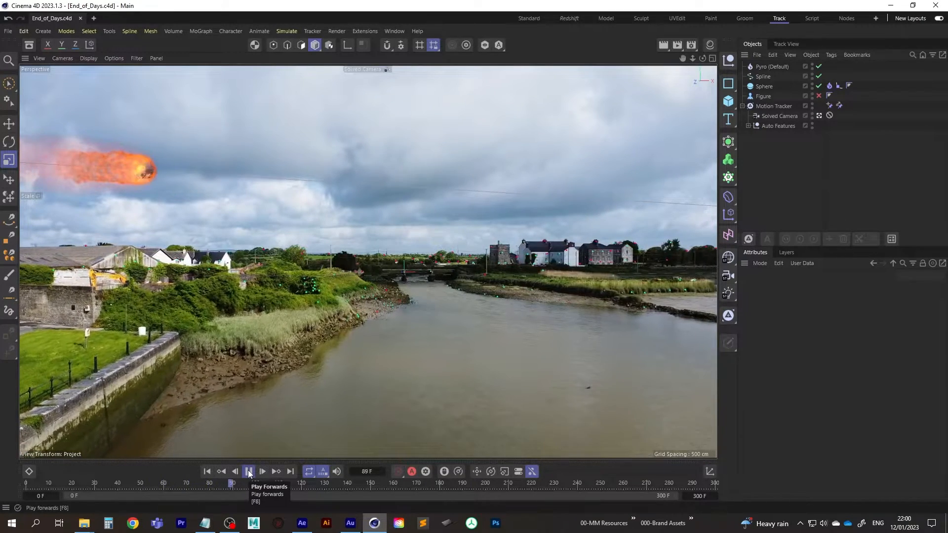
{"action": "left_click", "coordinate": [250, 472]}
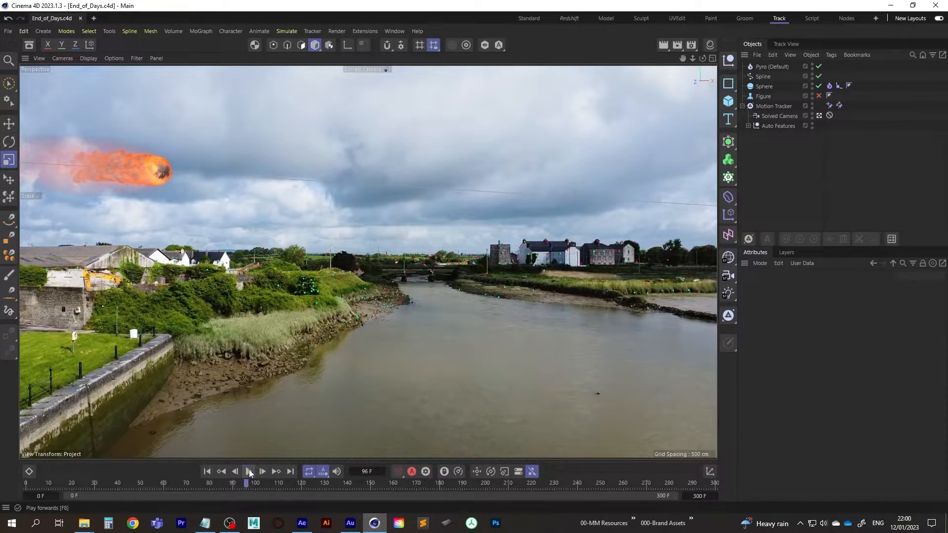
Step: Set the renderer to Redshift in the render settings and close them
{"action": "left_click", "coordinate": [692, 45]}
{"action": "left_click_drag", "start_coordinate": [710, 40], "coordinate": [680, 57]}
{"action": "left_click", "coordinate": [667, 81]}
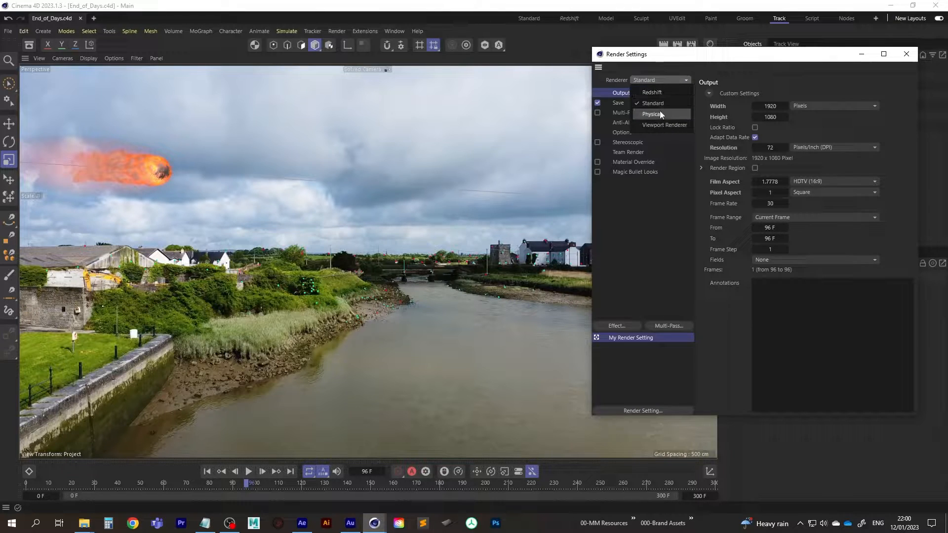
{"action": "left_click", "coordinate": [652, 93]}
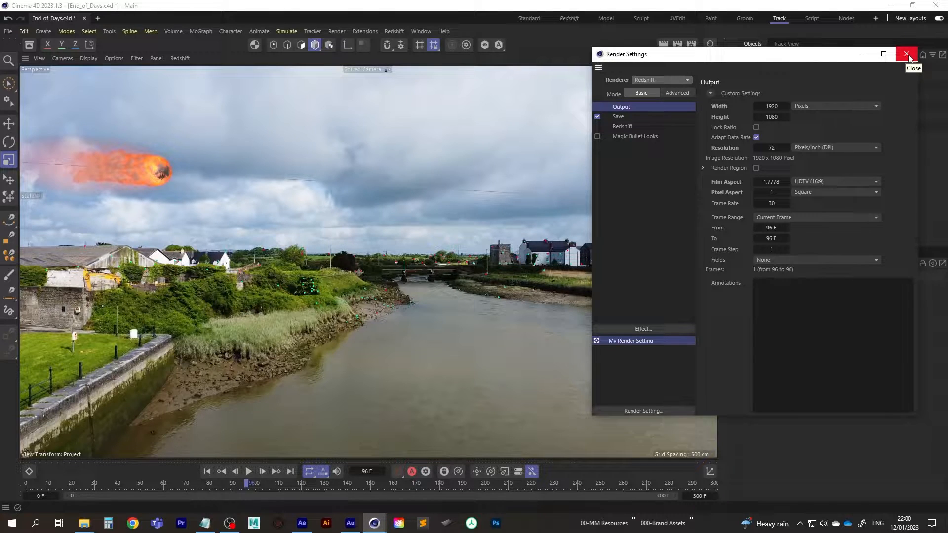
{"action": "left_click", "coordinate": [907, 55]}
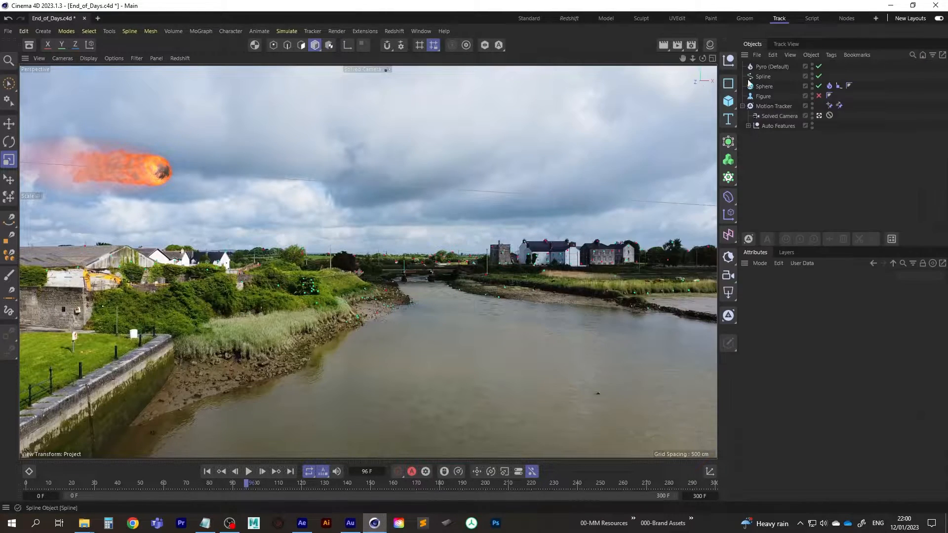
Step: Switch to the Redshift layout and set the RenderView's zoom to Fit Window
{"action": "left_click", "coordinate": [571, 19]}
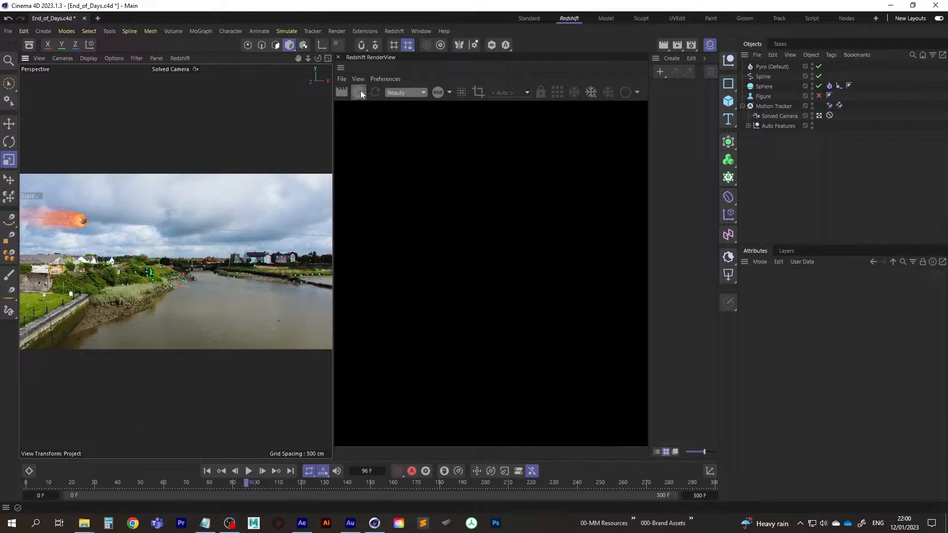
{"action": "left_click", "coordinate": [644, 92]}
{"action": "left_click", "coordinate": [593, 109]}
{"action": "left_click", "coordinate": [590, 130]}
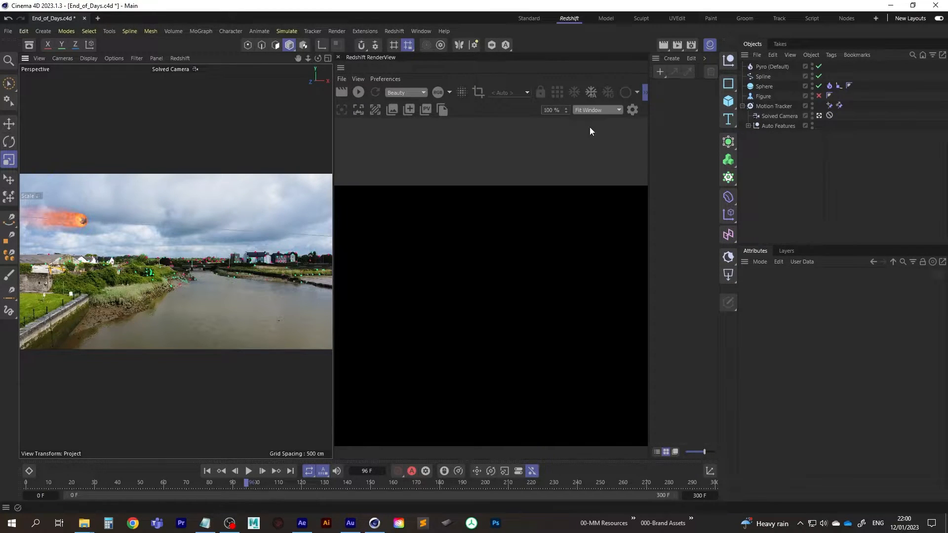
Step: Try to render frame 96 interactively in the Redshift RenderView, and stop the render
{"action": "left_click", "coordinate": [359, 91]}
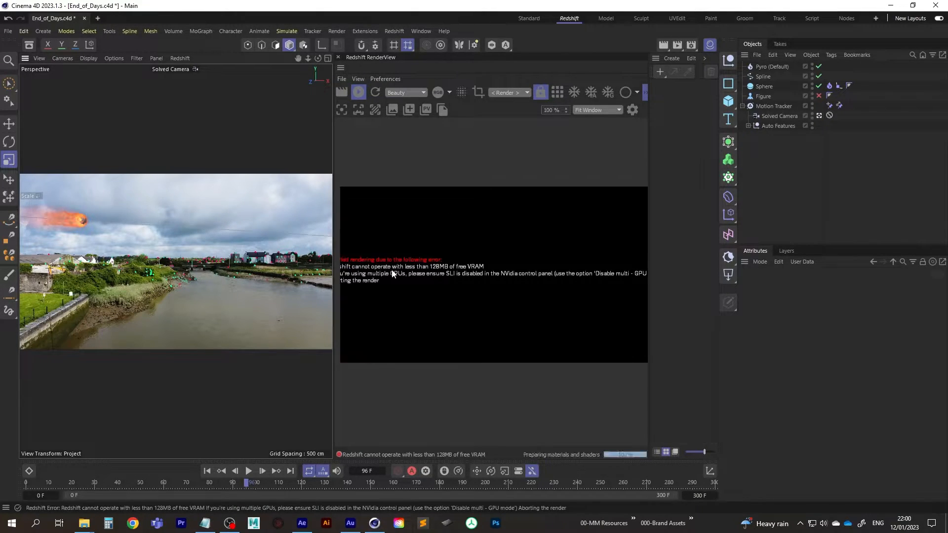
{"action": "left_click_drag", "start_coordinate": [433, 264], "coordinate": [406, 259]}
{"action": "left_click", "coordinate": [359, 92]}
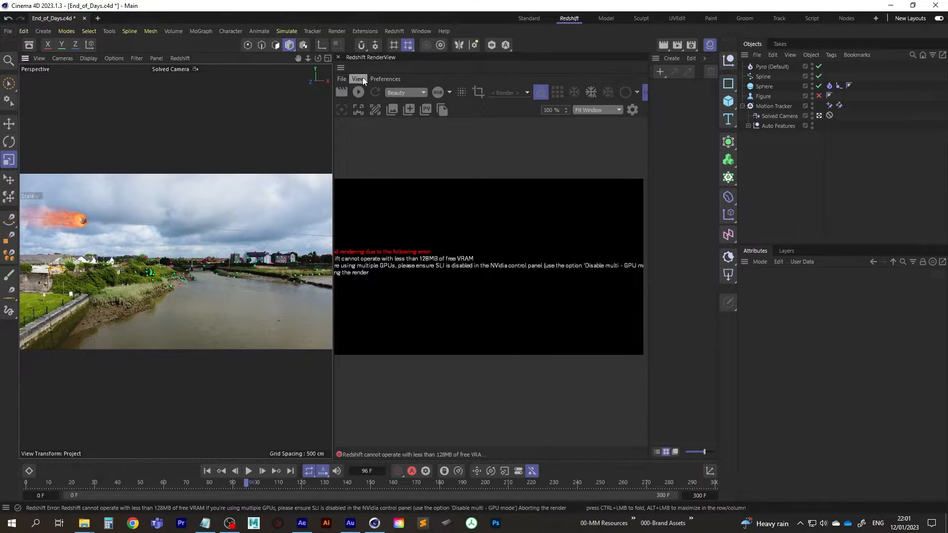
Step: Save the End_of_Days project and quit Cinema 4D
{"action": "left_click", "coordinate": [8, 31]}
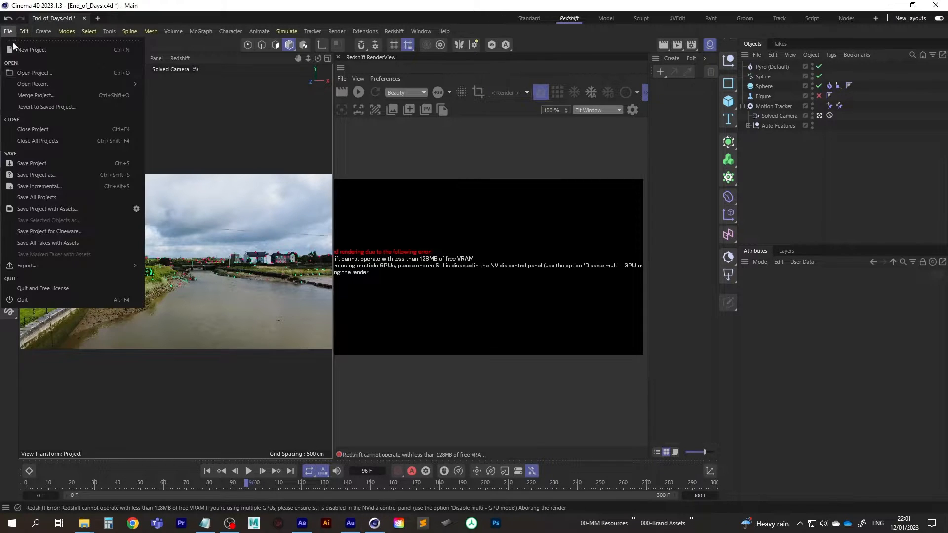
{"action": "left_click", "coordinate": [36, 164]}
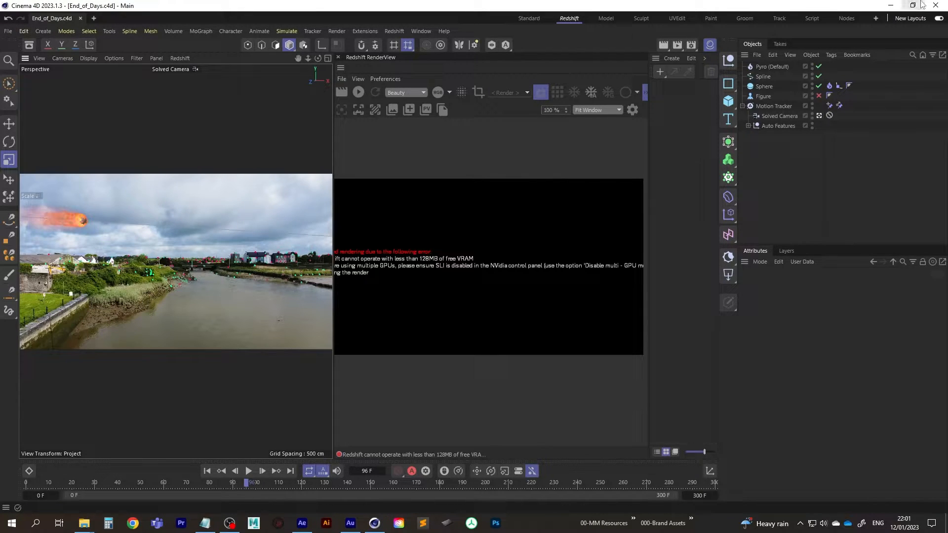
{"action": "left_click", "coordinate": [936, 6]}
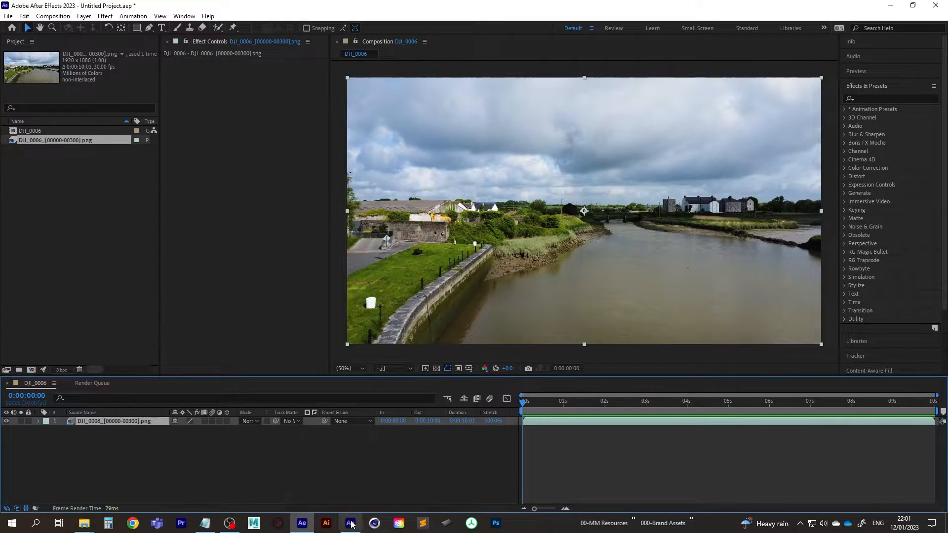
Step: Relaunch Cinema 4D and dismiss the Quick Start dialog
{"action": "mouse_move", "coordinate": [354, 530]}
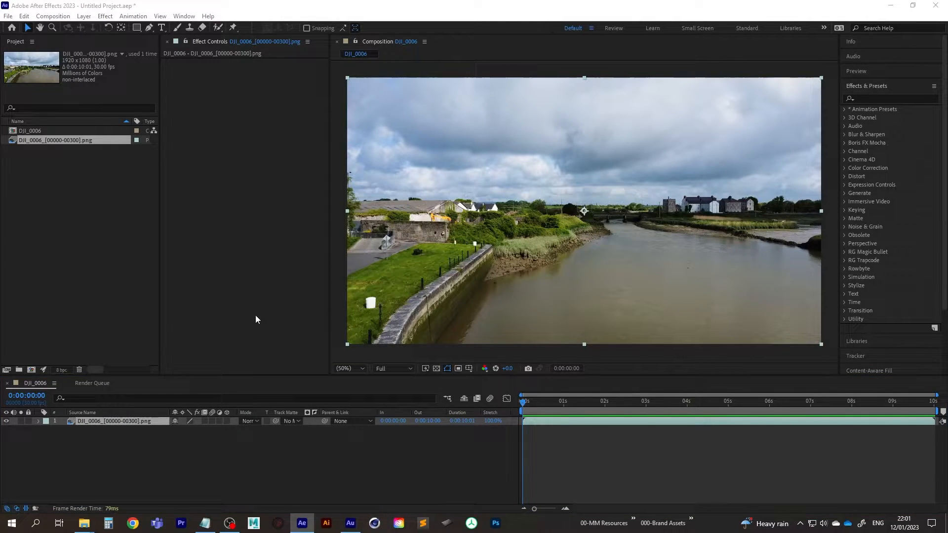
{"action": "left_click", "coordinate": [374, 524]}
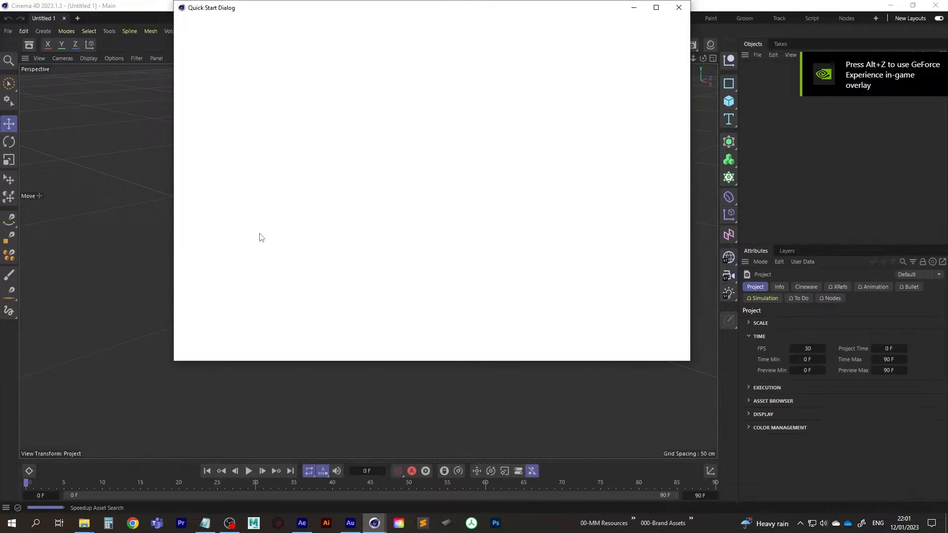
{"action": "left_click", "coordinate": [680, 8]}
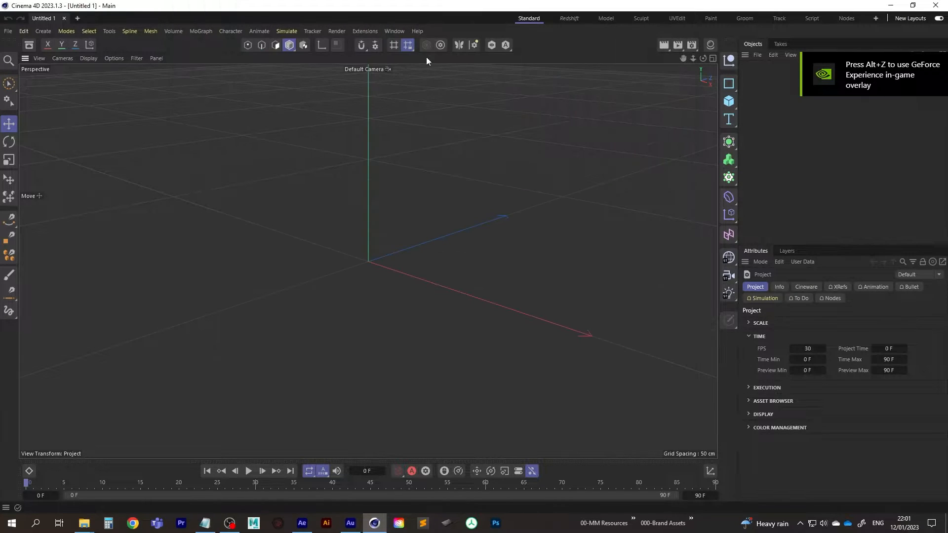
Step: Reopen the recent End_of_Days project and play the Pyro simulation from the start, stopping at frame 86
{"action": "left_click", "coordinate": [8, 32]}
{"action": "mouse_move", "coordinate": [45, 83]}
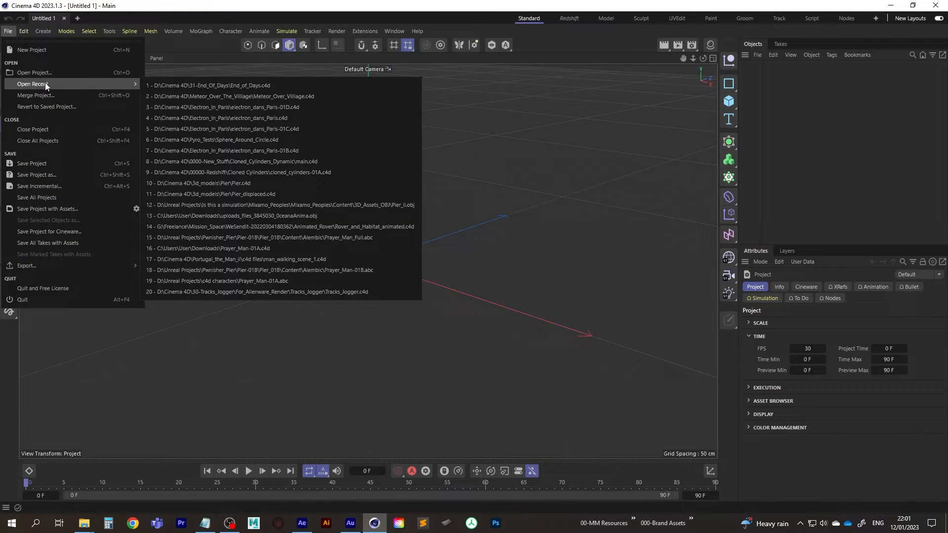
{"action": "left_click", "coordinate": [229, 85]}
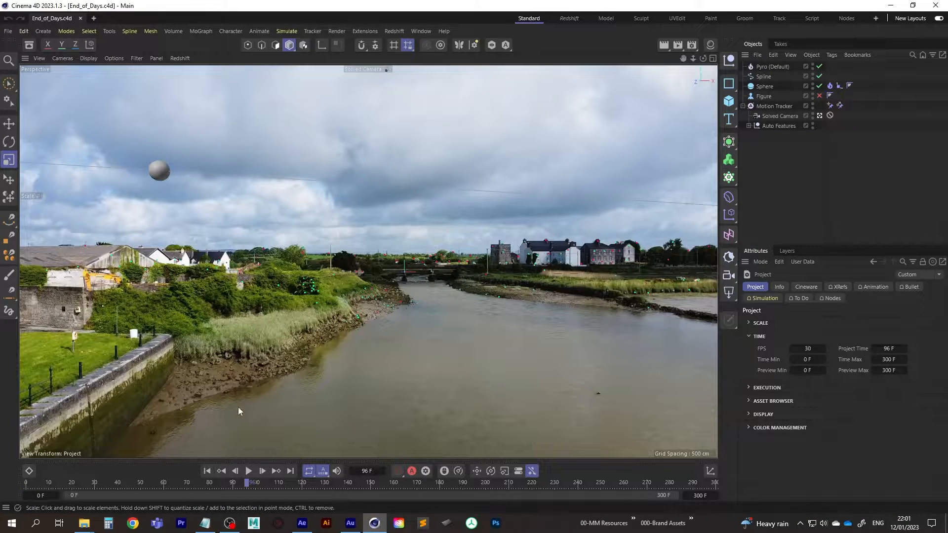
{"action": "left_click", "coordinate": [207, 471]}
{"action": "left_click", "coordinate": [249, 471]}
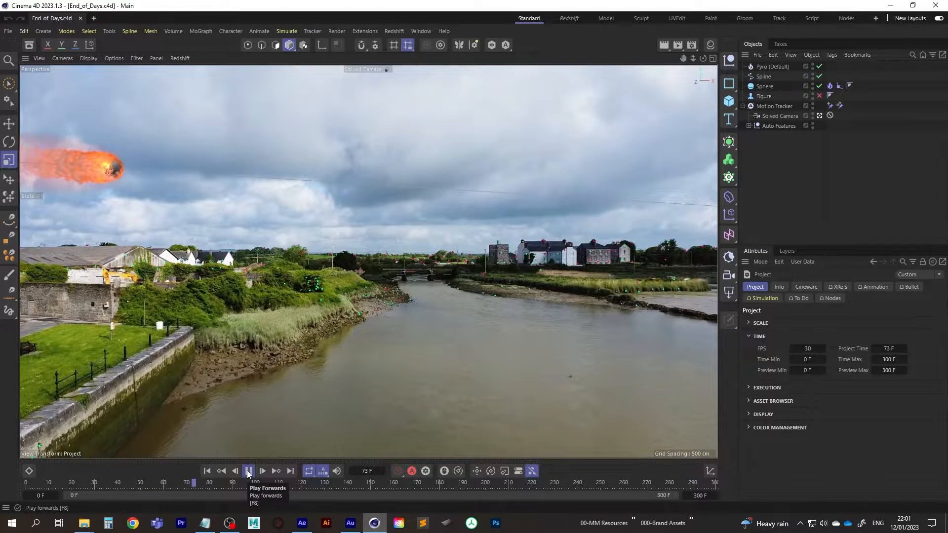
{"action": "left_click", "coordinate": [249, 472]}
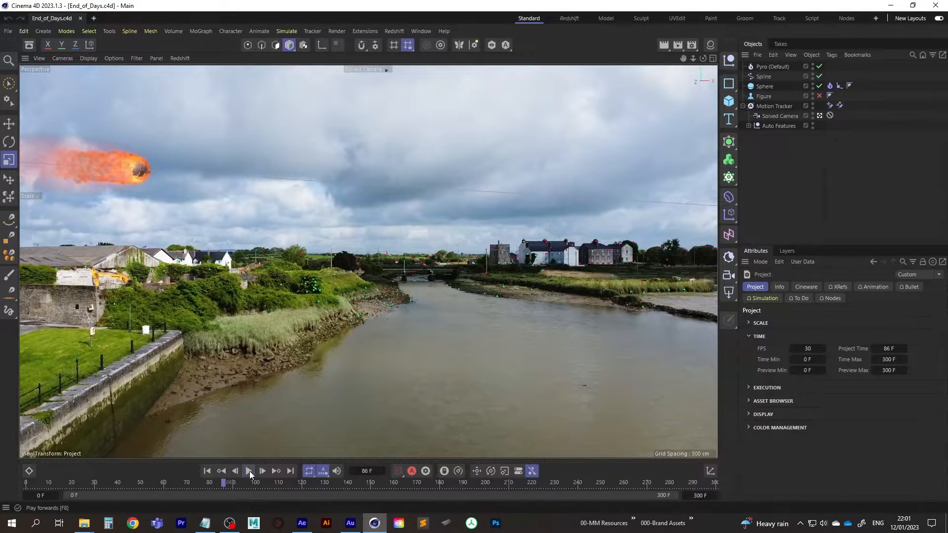
Step: Preview frame 86 interactively in the Redshift layout's RenderView, stop the render, and return to the start of the animation
{"action": "left_click", "coordinate": [568, 20]}
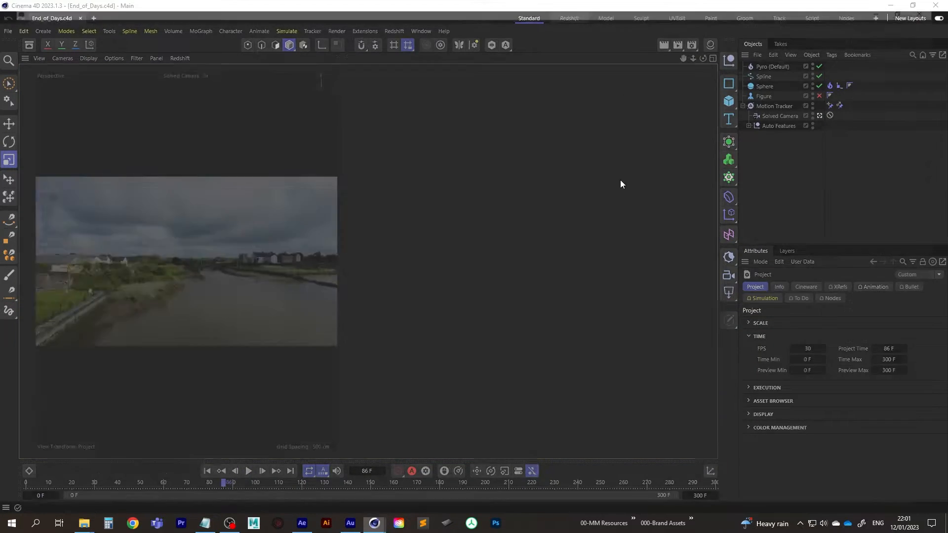
{"action": "left_click", "coordinate": [356, 92]}
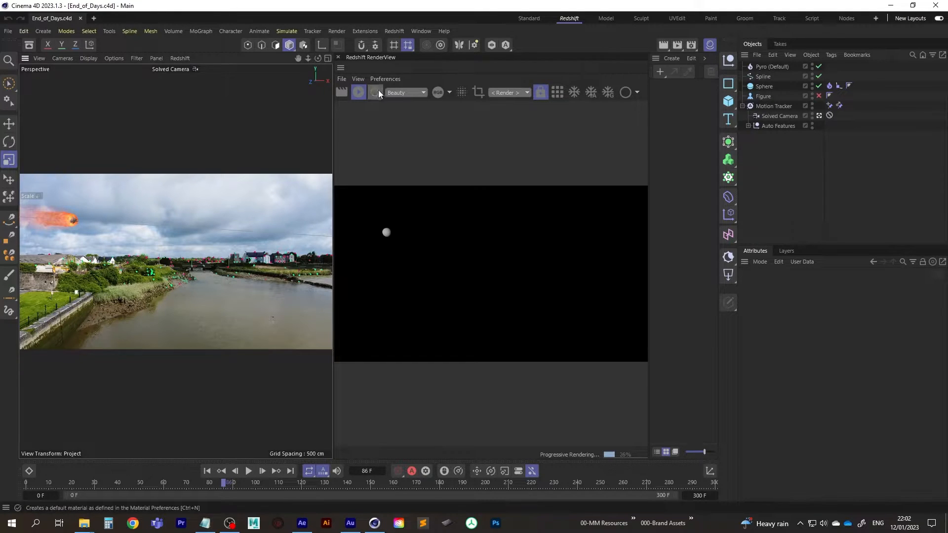
{"action": "left_click", "coordinate": [360, 93]}
{"action": "key", "text": "shift+f"}
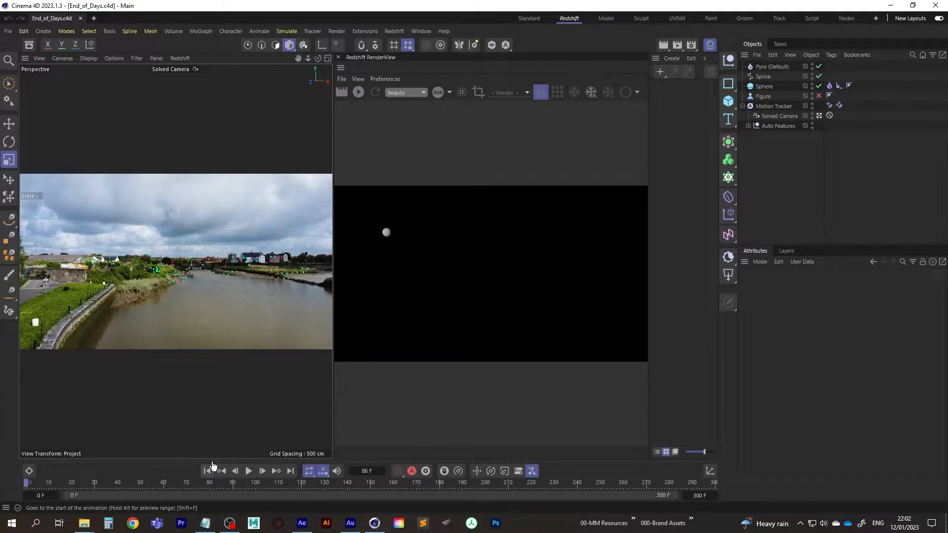
Step: Set the Density and Temperature object properties of the Pyro output object to On
{"action": "left_click", "coordinate": [775, 67]}
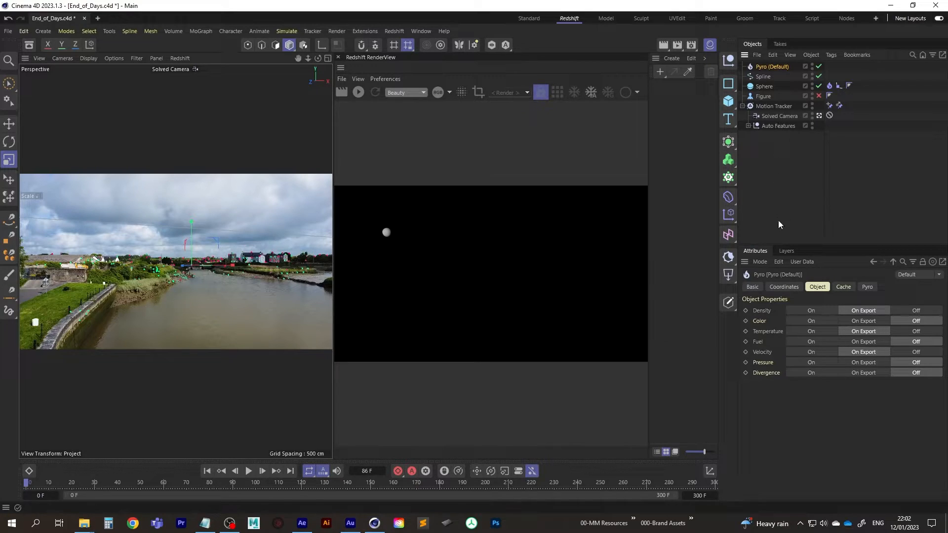
{"action": "left_click", "coordinate": [804, 310]}
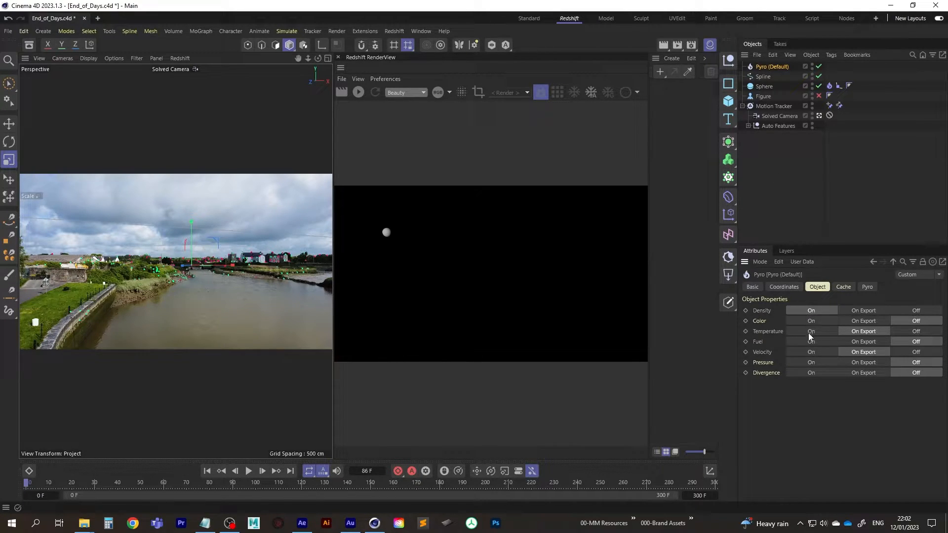
{"action": "left_click", "coordinate": [810, 332]}
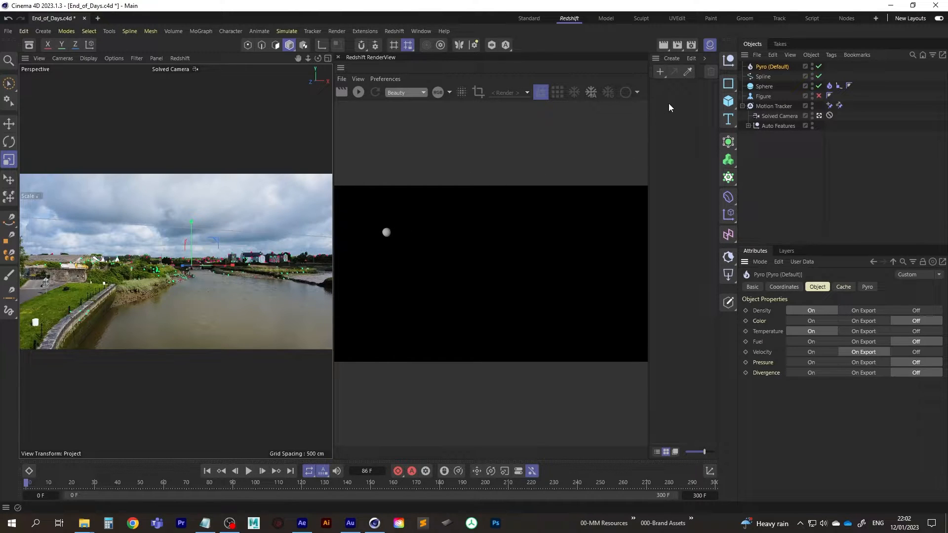
Step: Create a Redshift Pyro Volume material and assign it to the Pyro output object
{"action": "left_click", "coordinate": [672, 59]}
{"action": "mouse_move", "coordinate": [704, 108]}
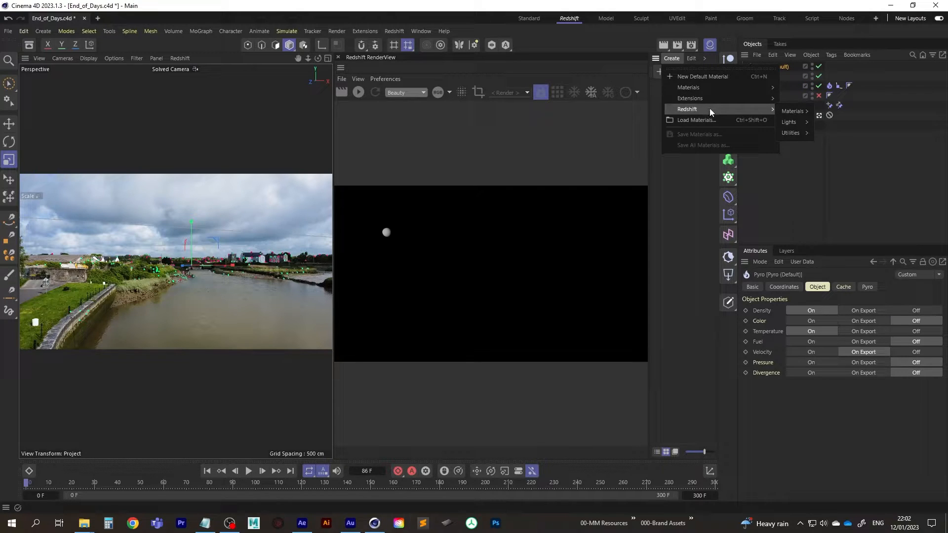
{"action": "left_click", "coordinate": [672, 59]}
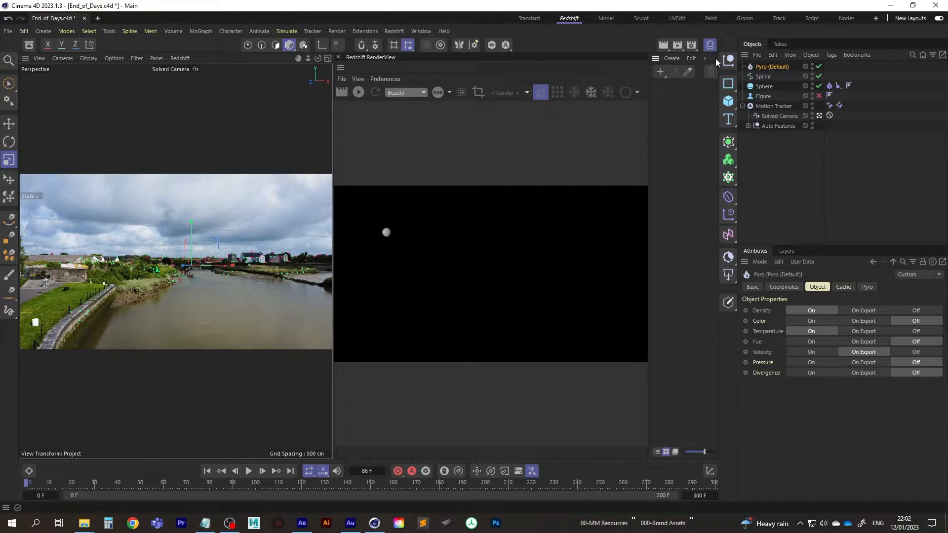
{"action": "left_click", "coordinate": [711, 46]}
{"action": "left_click", "coordinate": [710, 45]}
{"action": "left_click", "coordinate": [671, 58]}
{"action": "mouse_move", "coordinate": [700, 109]}
{"action": "mouse_move", "coordinate": [808, 110]}
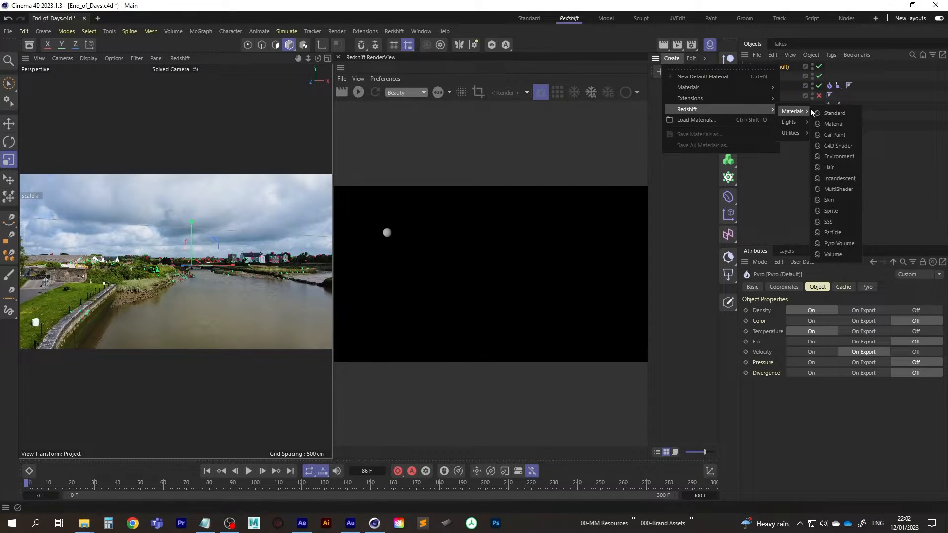
{"action": "left_click", "coordinate": [849, 243]}
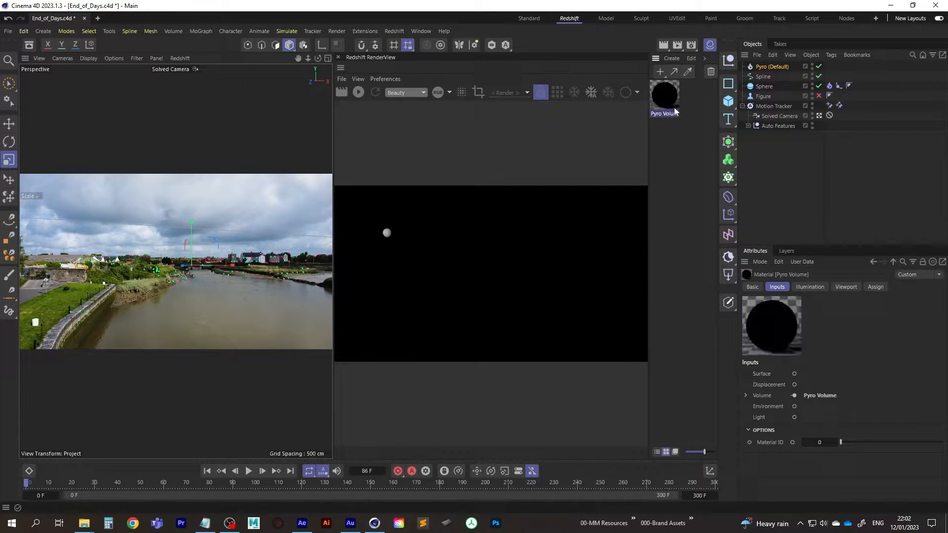
{"action": "left_click_drag", "start_coordinate": [664, 96], "coordinate": [776, 66]}
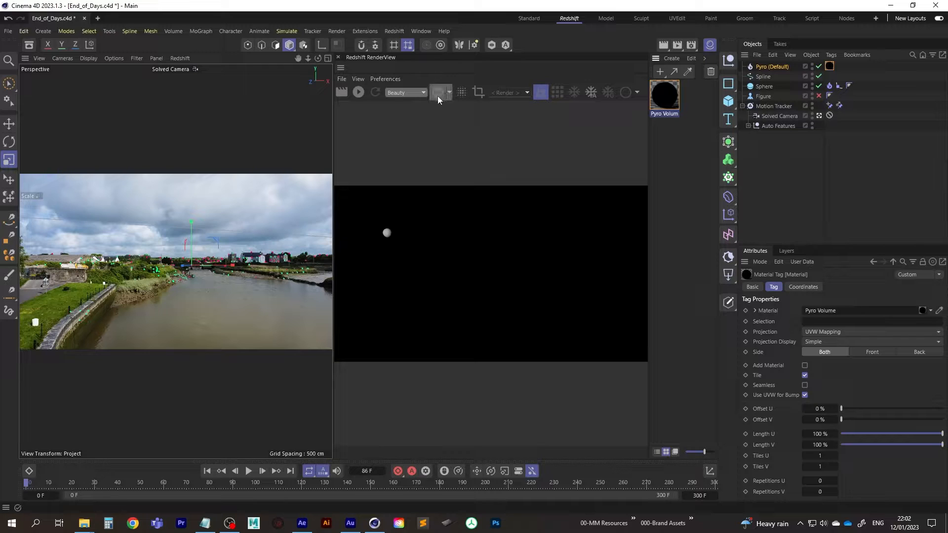
Step: Try to play the Pyro simulation in the Redshift layout, dismiss the warning dialogs, and stop at frame 81
{"action": "left_click", "coordinate": [249, 471]}
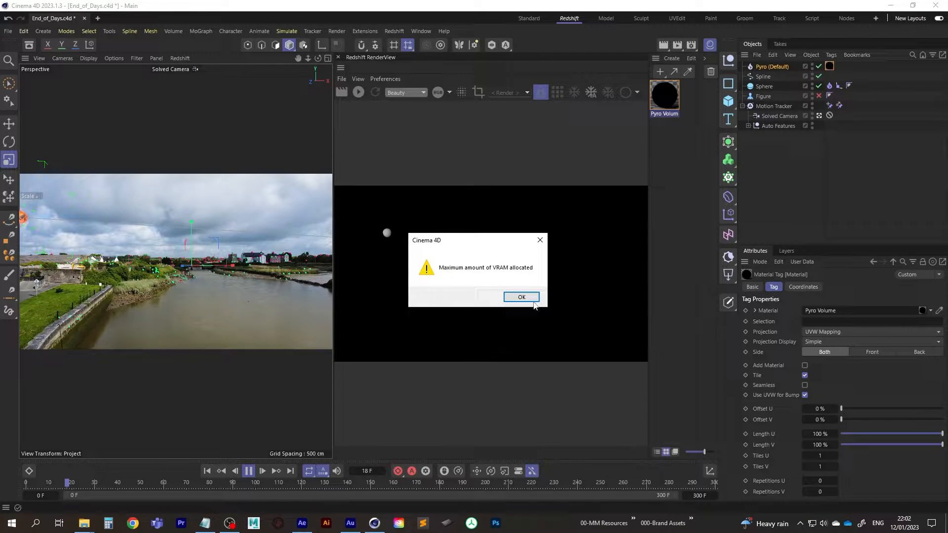
{"action": "left_click", "coordinate": [524, 299]}
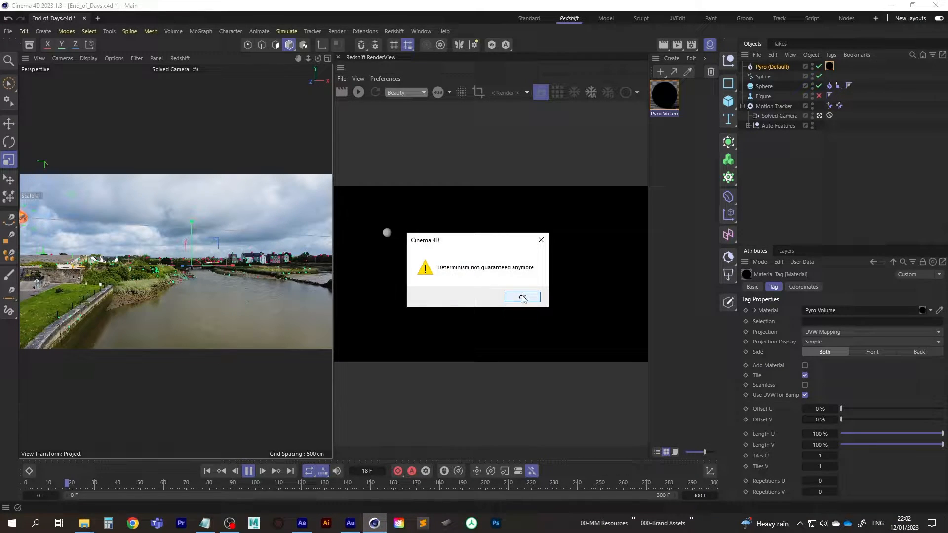
{"action": "left_click", "coordinate": [523, 298]}
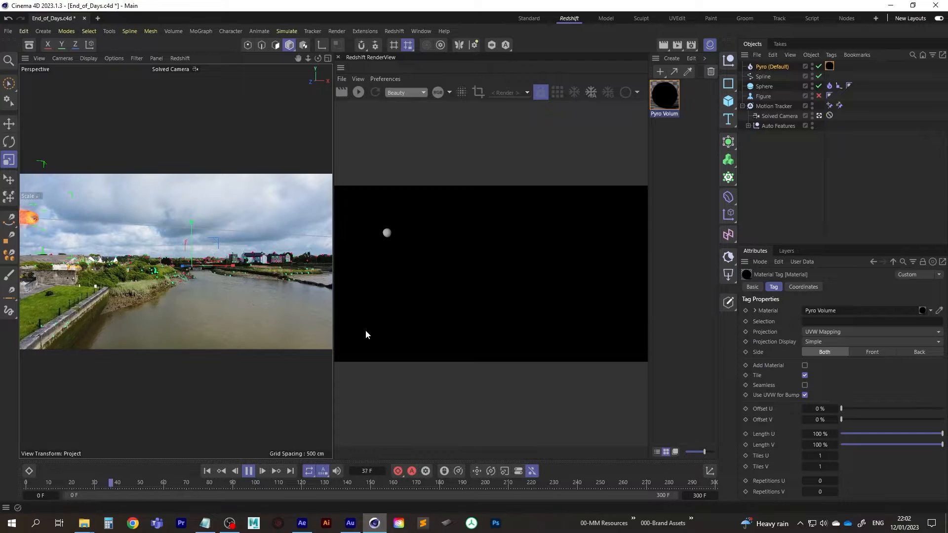
{"action": "left_click", "coordinate": [249, 472]}
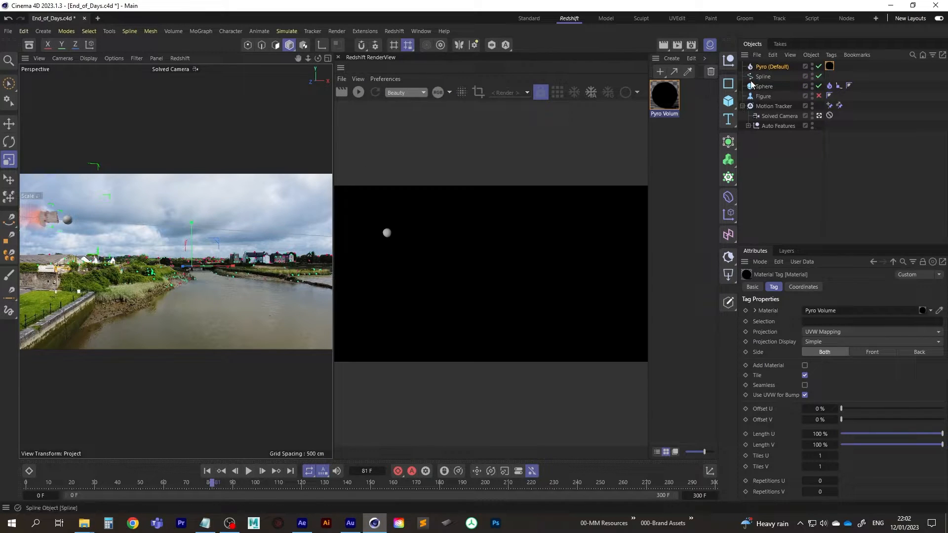
Step: Review the Pyro output object's simulation settings and the sphere's Pyro tag properties
{"action": "left_click", "coordinate": [770, 106]}
{"action": "left_click", "coordinate": [772, 67]}
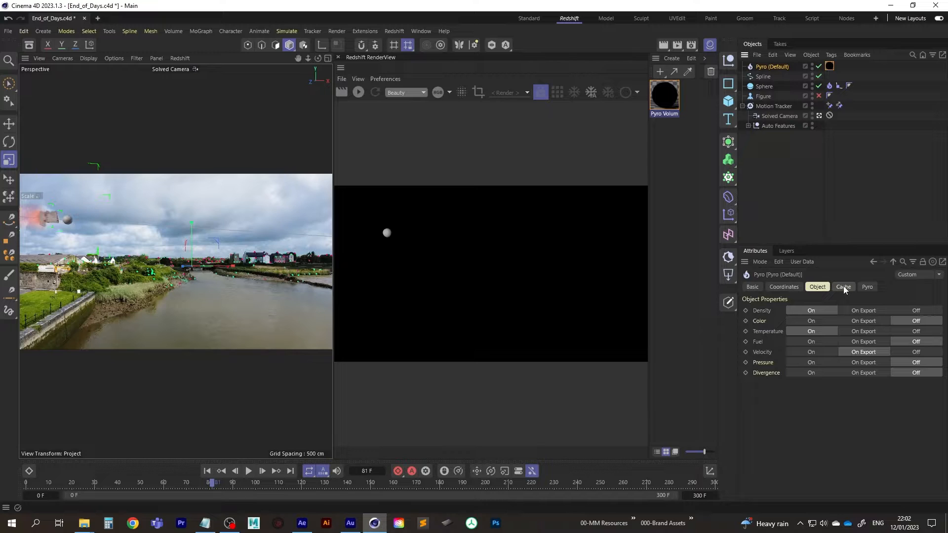
{"action": "left_click", "coordinate": [867, 288]}
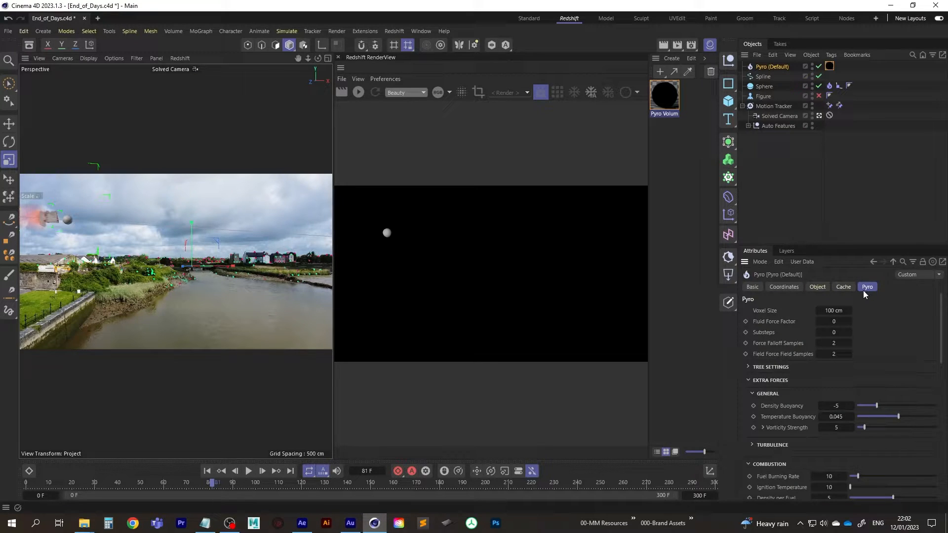
{"action": "mouse_move", "coordinate": [941, 321]}
{"action": "left_mouse_down"}
{"action": "mouse_move", "coordinate": [941, 332]}
{"action": "mouse_move", "coordinate": [941, 318]}
{"action": "left_mouse_up"}
{"action": "left_click", "coordinate": [830, 85]}
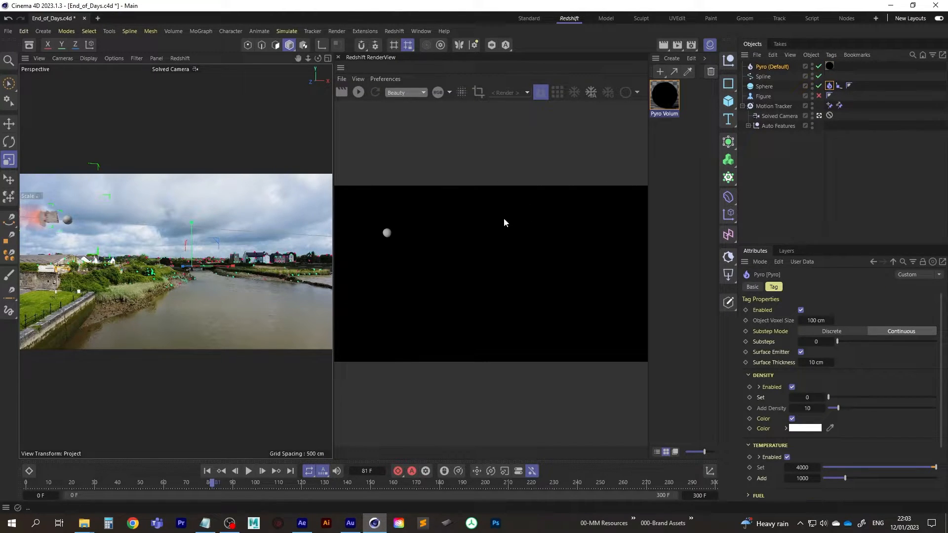
Step: Replay the simulation from the start to frame 83 in the Standard layout, and render that frame interactively in the Redshift layout
{"action": "left_click", "coordinate": [529, 19]}
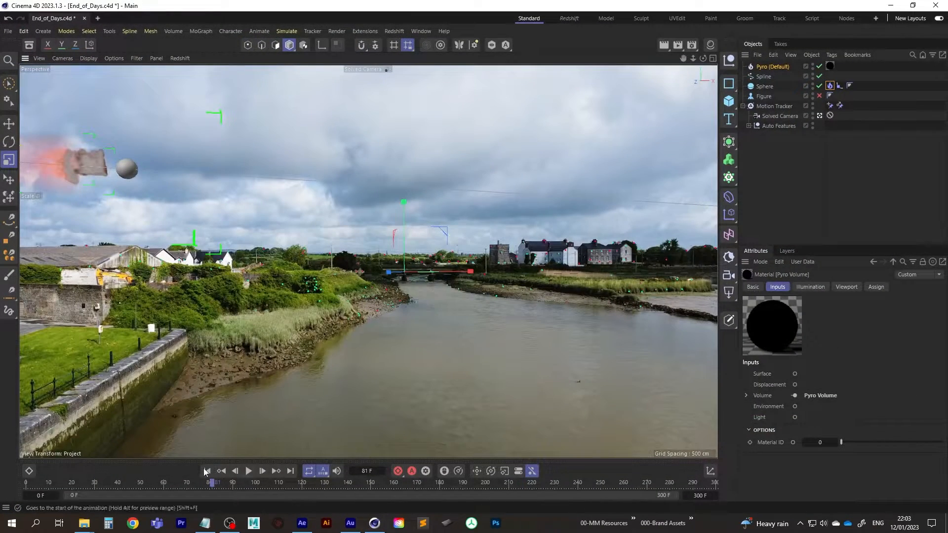
{"action": "left_click", "coordinate": [248, 471]}
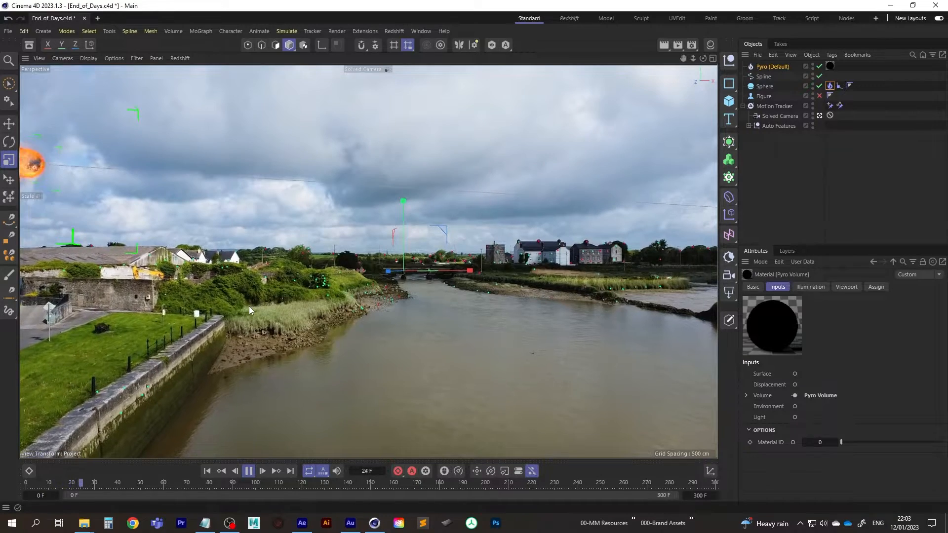
{"action": "left_click", "coordinate": [249, 472]}
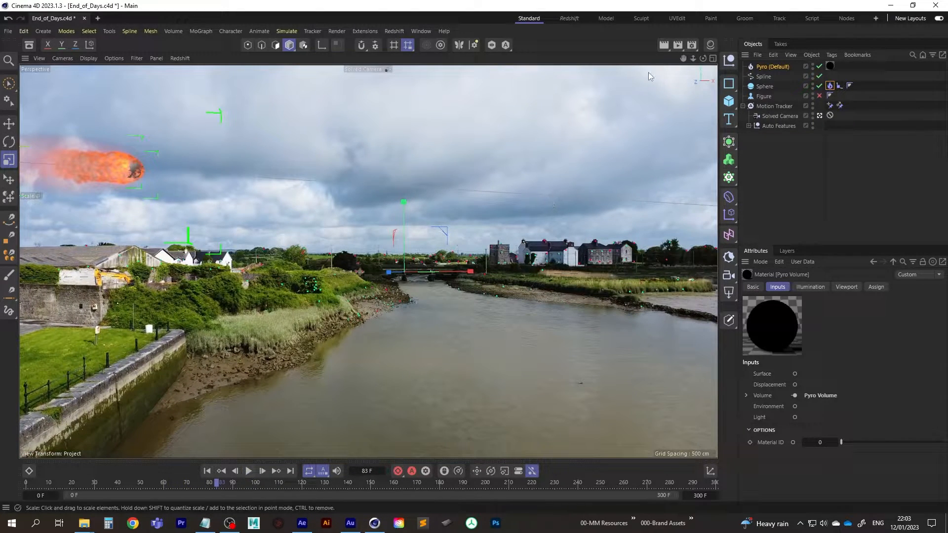
{"action": "left_click", "coordinate": [570, 18]}
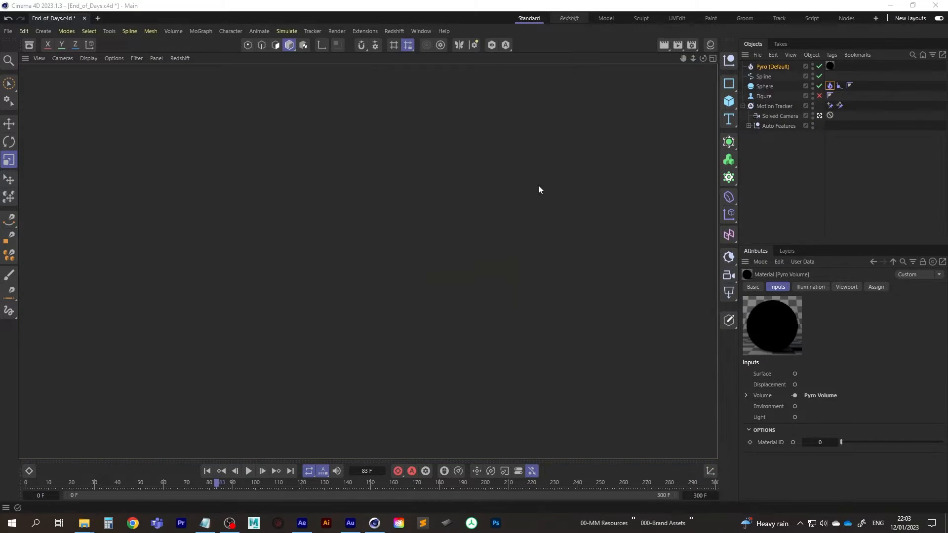
{"action": "left_click", "coordinate": [356, 92]}
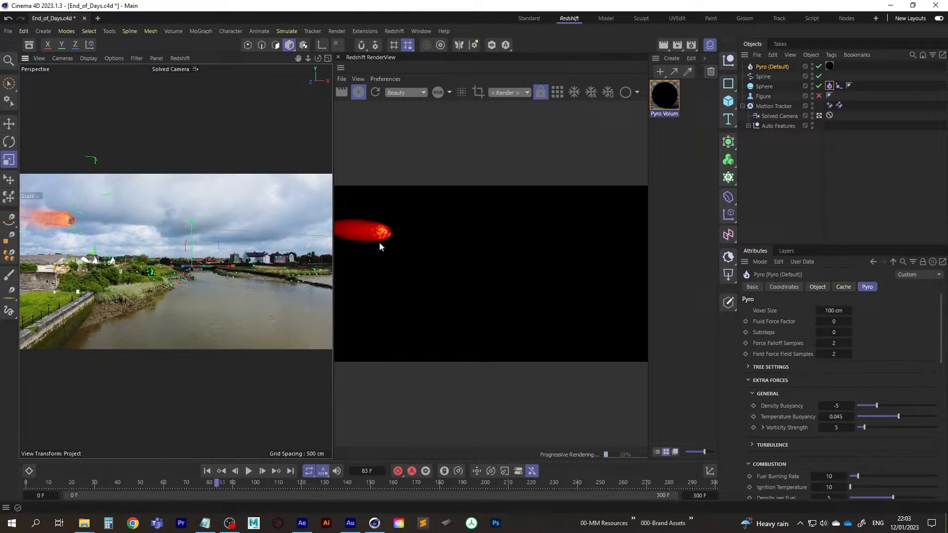
Step: Add a Redshift Dome Light textured with DJI_0006_00041 from the mov_seq folder, without copying the image into the project location, and disable its Background
{"action": "left_click", "coordinate": [728, 275]}
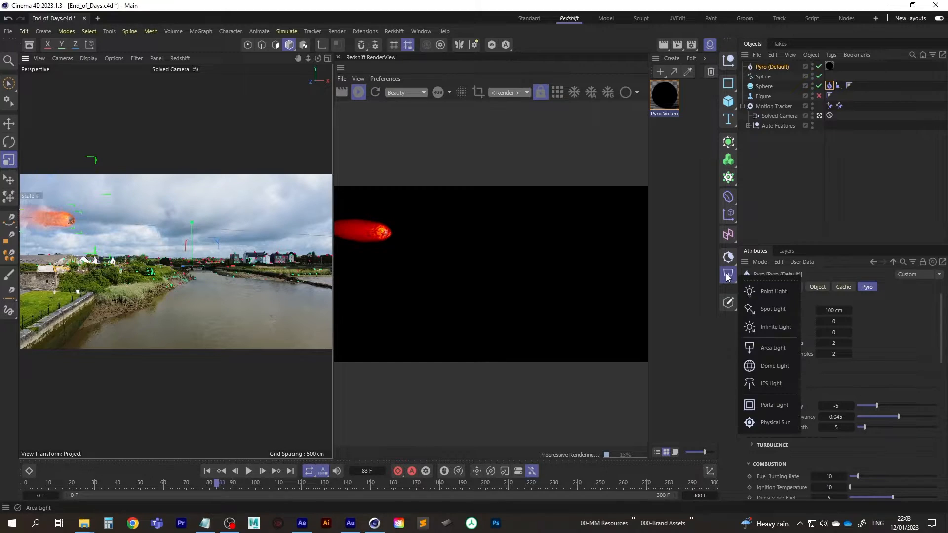
{"action": "left_click", "coordinate": [780, 366]}
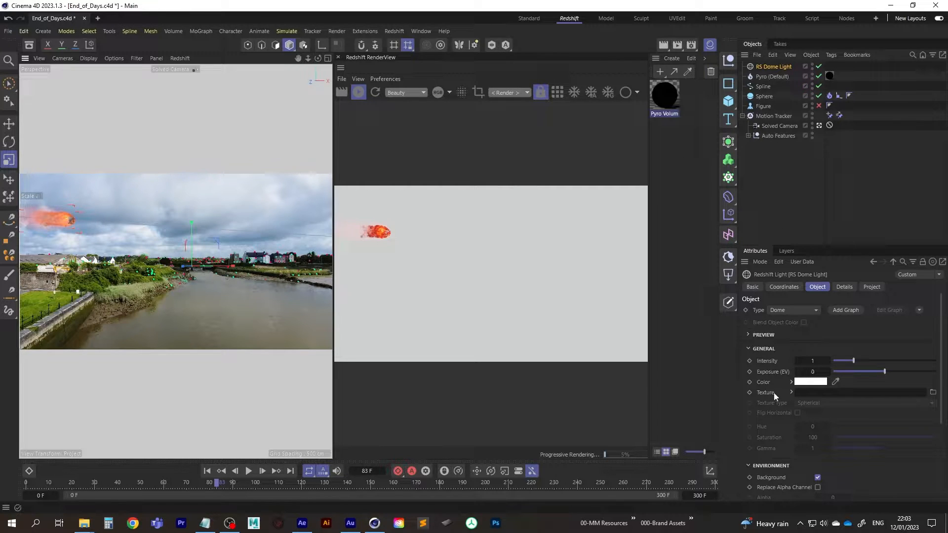
{"action": "left_click", "coordinate": [933, 393]}
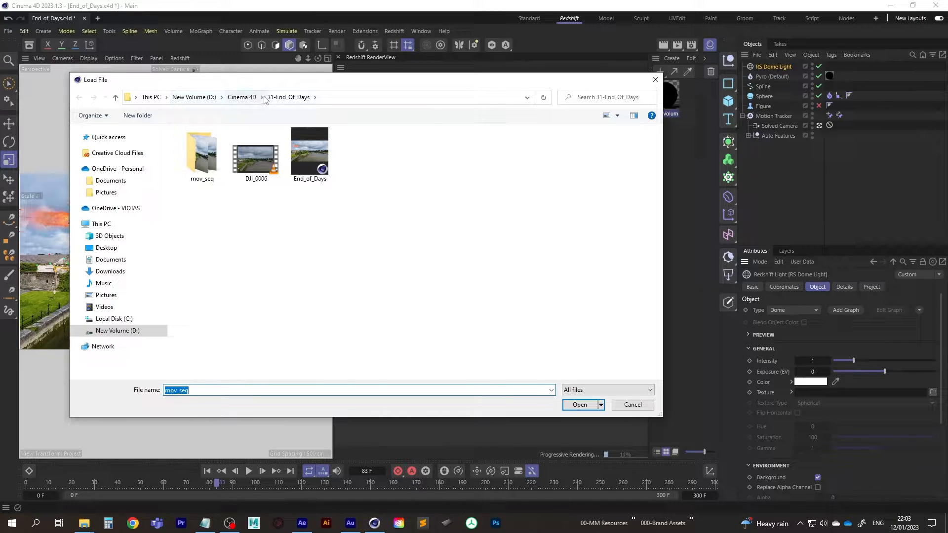
{"action": "double_click", "coordinate": [203, 158]}
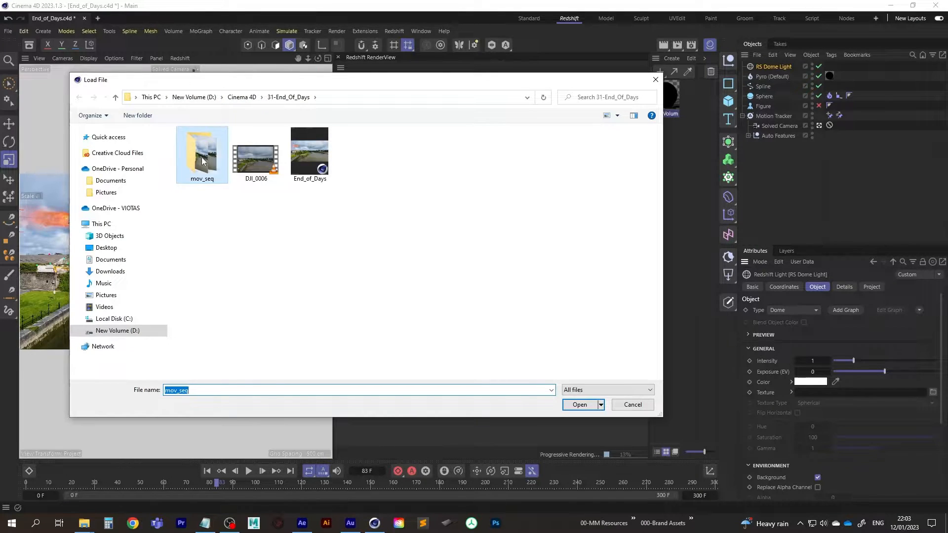
{"action": "left_click_drag", "start_coordinate": [662, 152], "coordinate": [661, 173]}
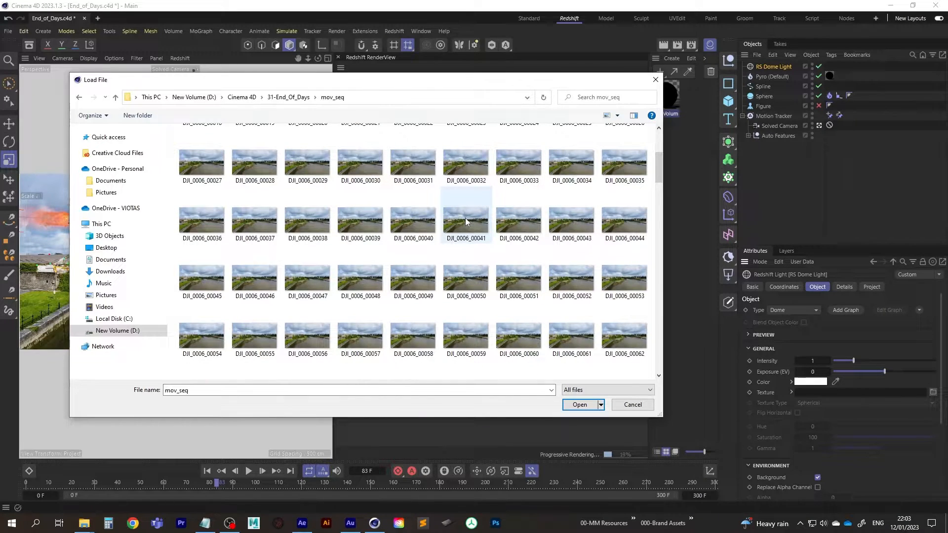
{"action": "double_click", "coordinate": [467, 222]}
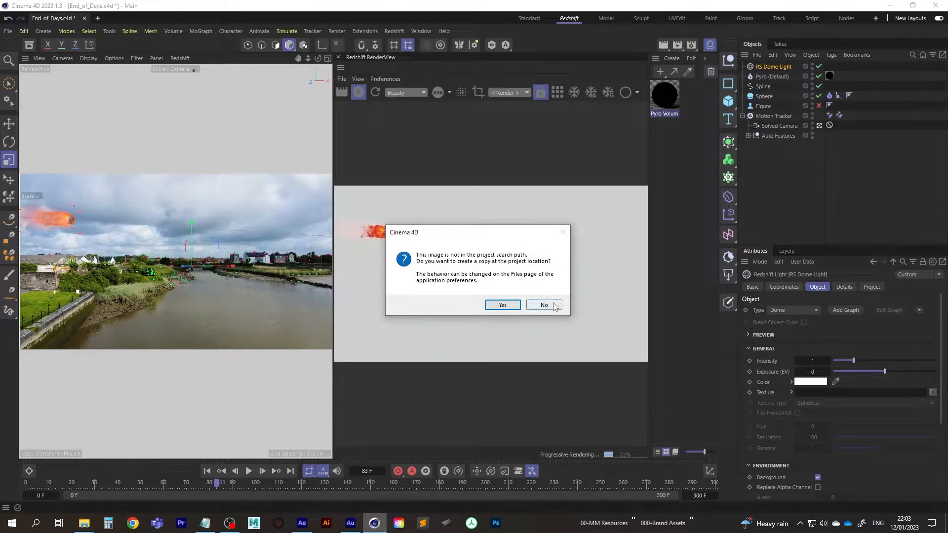
{"action": "left_click", "coordinate": [555, 306]}
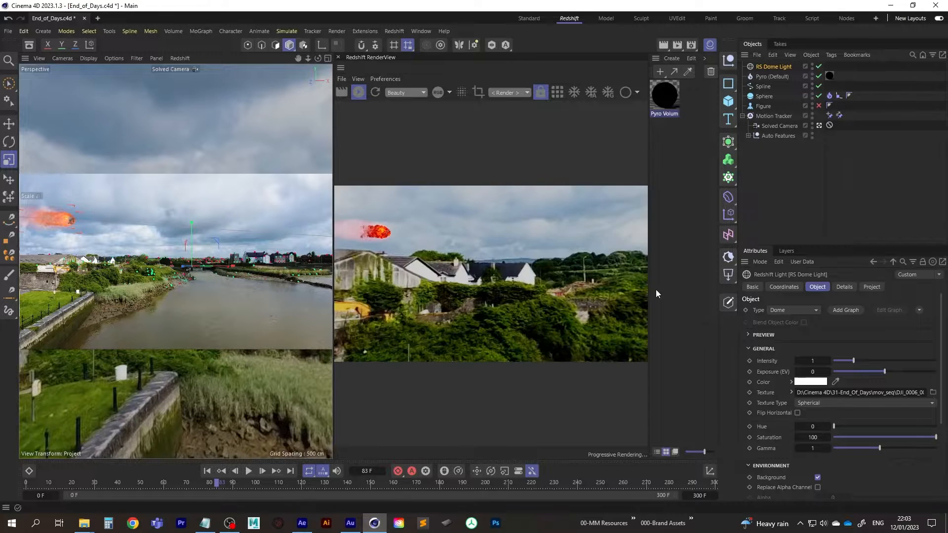
{"action": "left_click", "coordinate": [818, 477]}
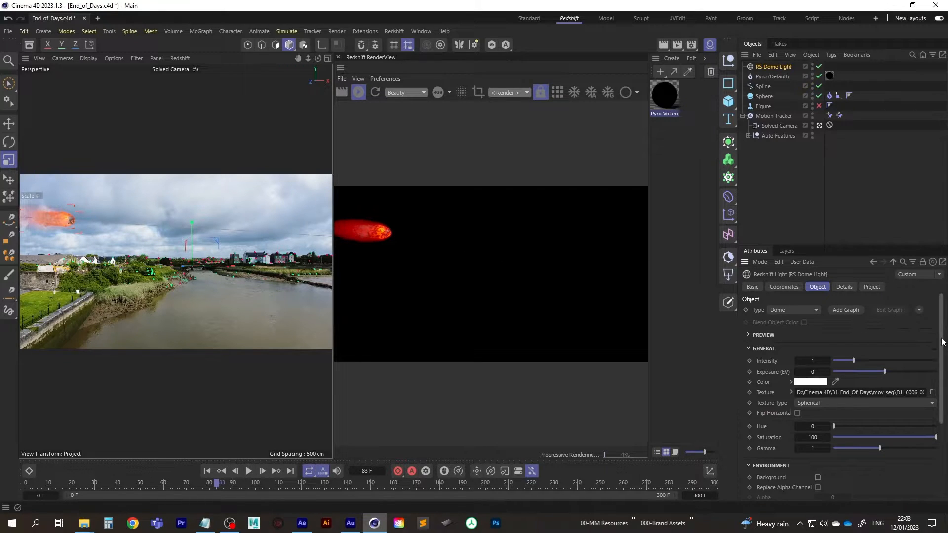
Step: Enable the dome light's Back-Plate and texture it with DJI_0006_00000 from the mov_seq folder, without copying the image into the project location
{"action": "scroll", "coordinate": [942, 341], "scroll_direction": "down", "scroll_amount": 4}
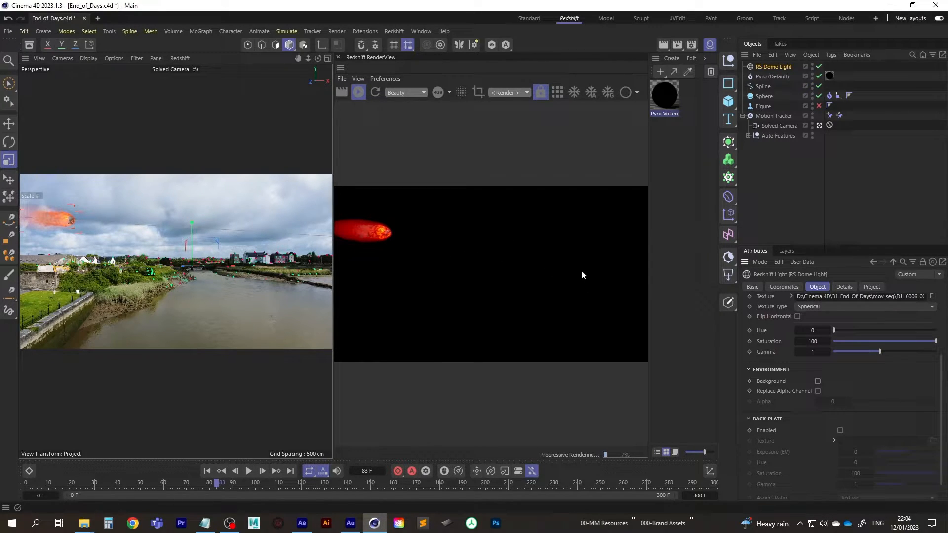
{"action": "left_click_drag", "start_coordinate": [942, 393], "coordinate": [947, 416]}
{"action": "left_click", "coordinate": [840, 409]}
{"action": "left_click", "coordinate": [933, 419]}
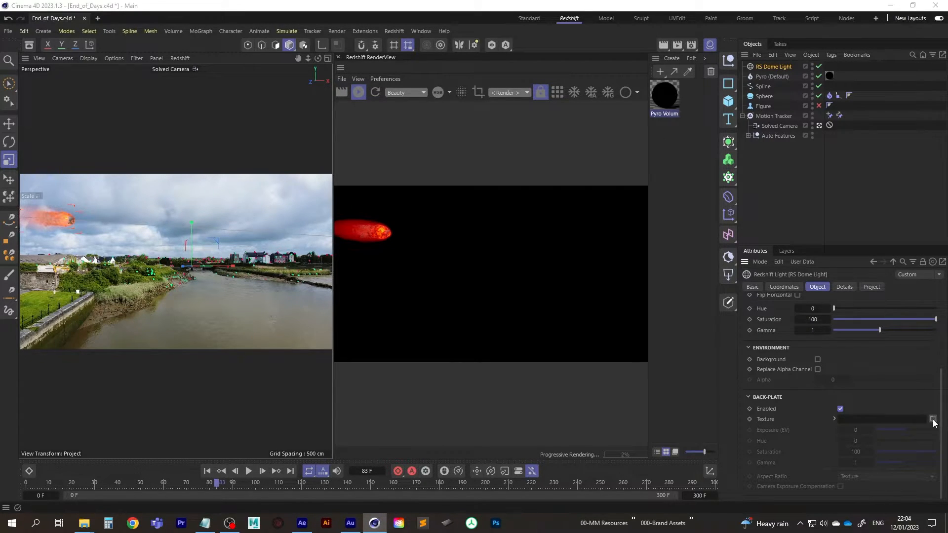
{"action": "left_click", "coordinate": [203, 163]}
{"action": "double_click", "coordinate": [202, 162]}
{"action": "double_click", "coordinate": [198, 163]}
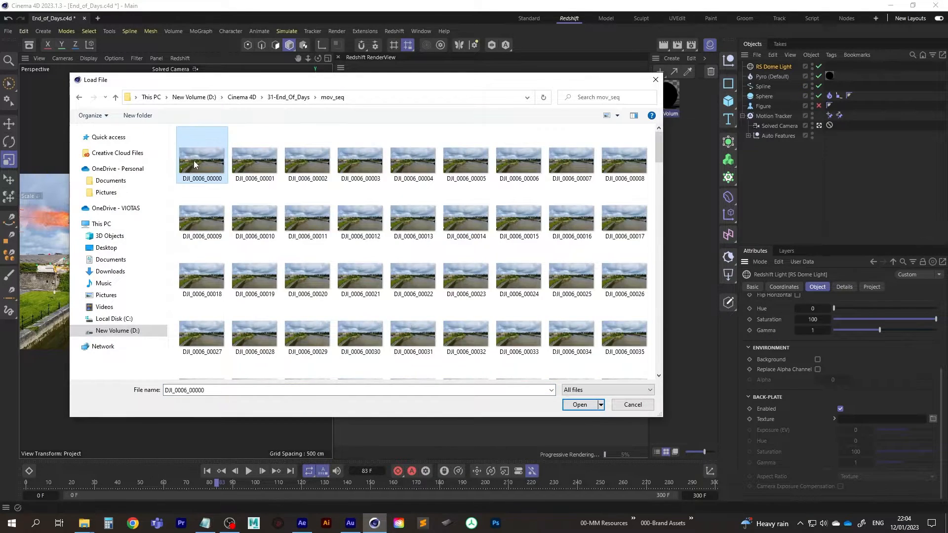
{"action": "left_click", "coordinate": [546, 307]}
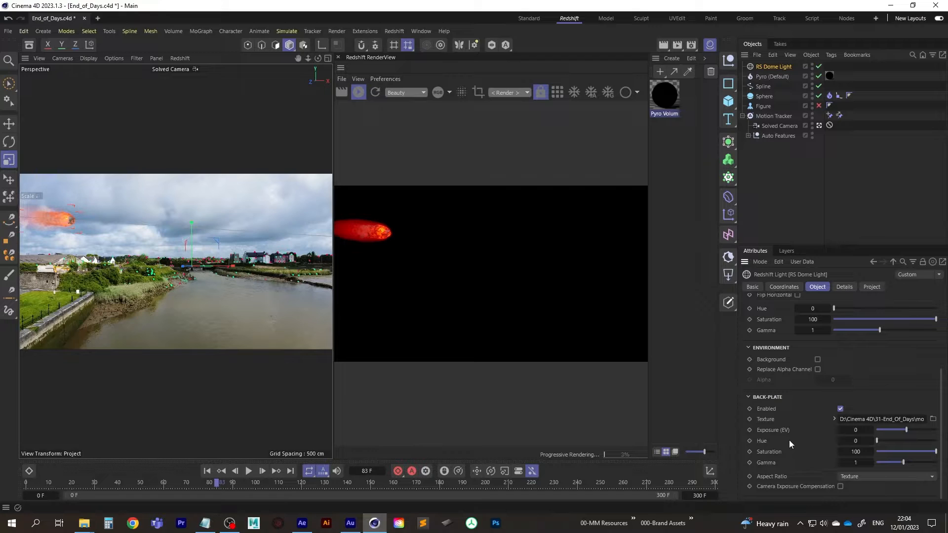
Step: Set the back-plate texture's animation mode to Simple and detect the frames of the image sequence
{"action": "left_click", "coordinate": [834, 419]}
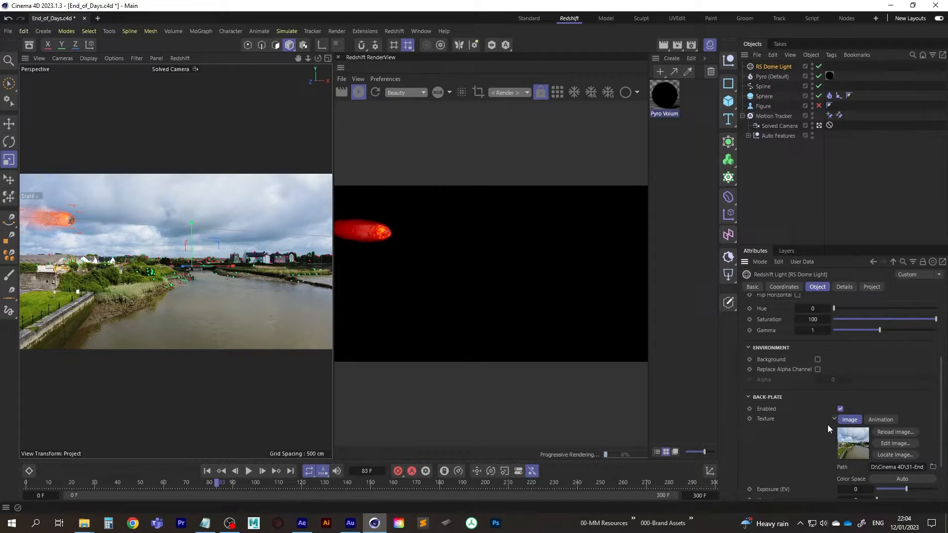
{"action": "left_click", "coordinate": [883, 420]}
{"action": "left_click_drag", "start_coordinate": [943, 411], "coordinate": [947, 452]}
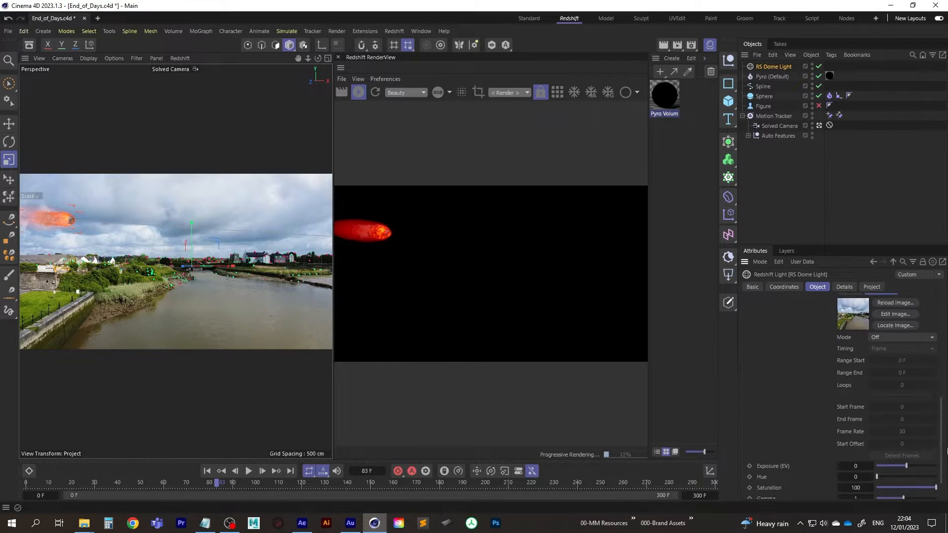
{"action": "left_click", "coordinate": [898, 339]}
{"action": "left_click", "coordinate": [897, 367]}
{"action": "left_click", "coordinate": [903, 456]}
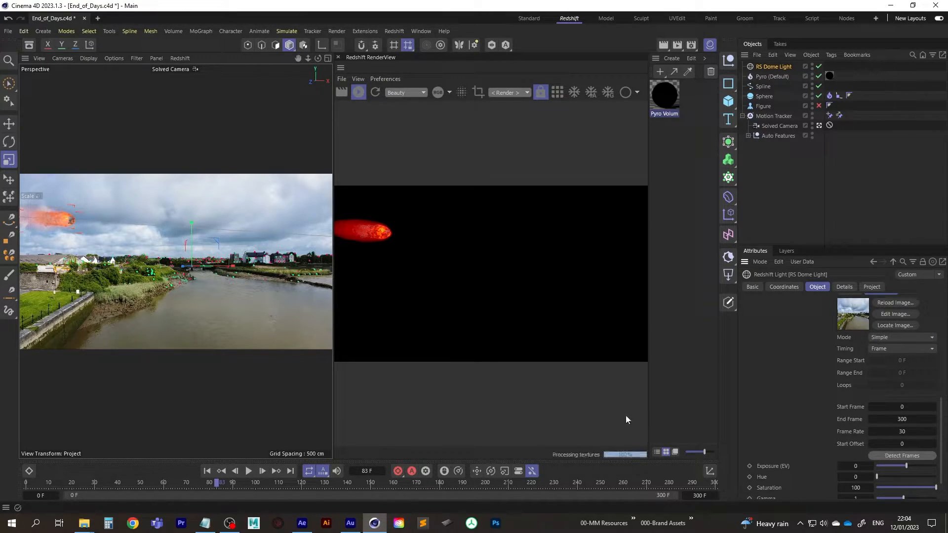
Step: Restart the interactive Redshift render, enable the dome light's Background under Environment, and stop the render
{"action": "left_click", "coordinate": [360, 95]}
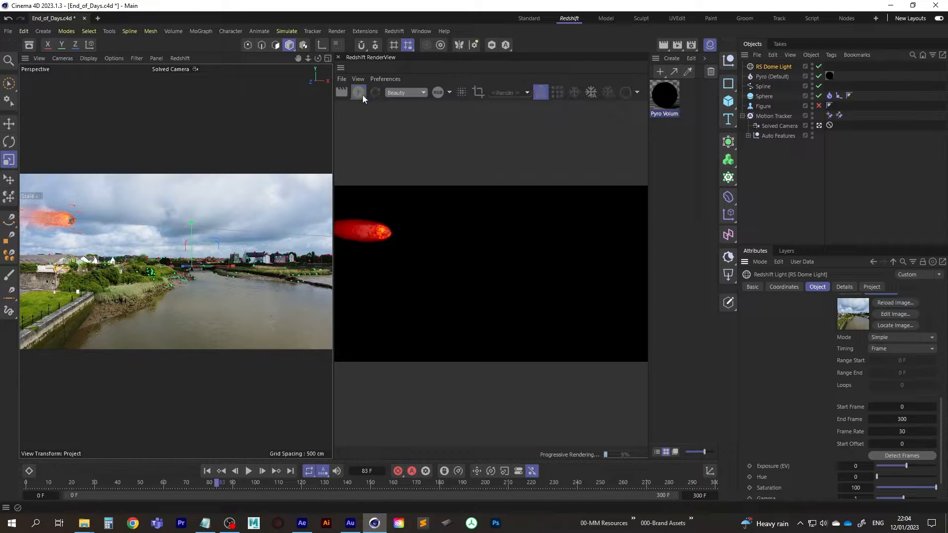
{"action": "left_click", "coordinate": [359, 93]}
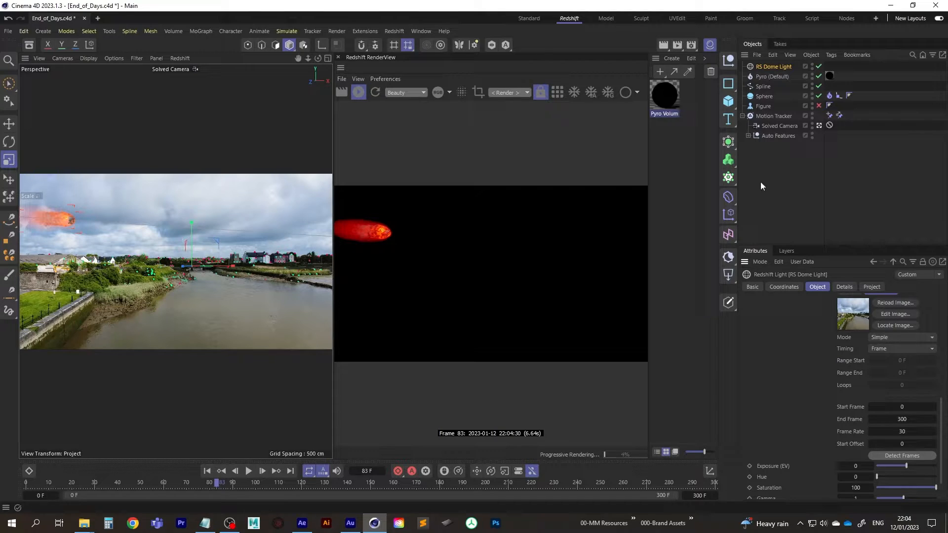
{"action": "left_click", "coordinate": [816, 289]}
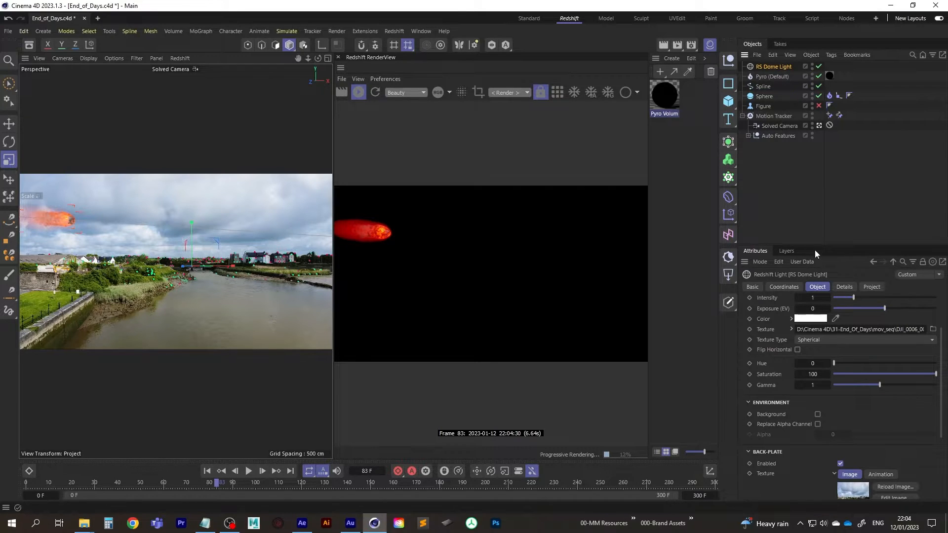
{"action": "left_click", "coordinate": [818, 414]}
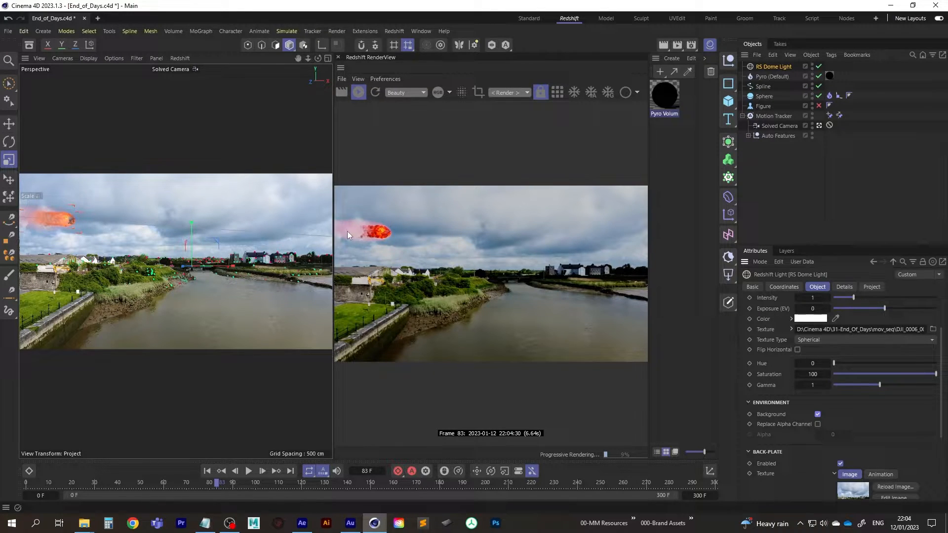
{"action": "left_click", "coordinate": [357, 93]}
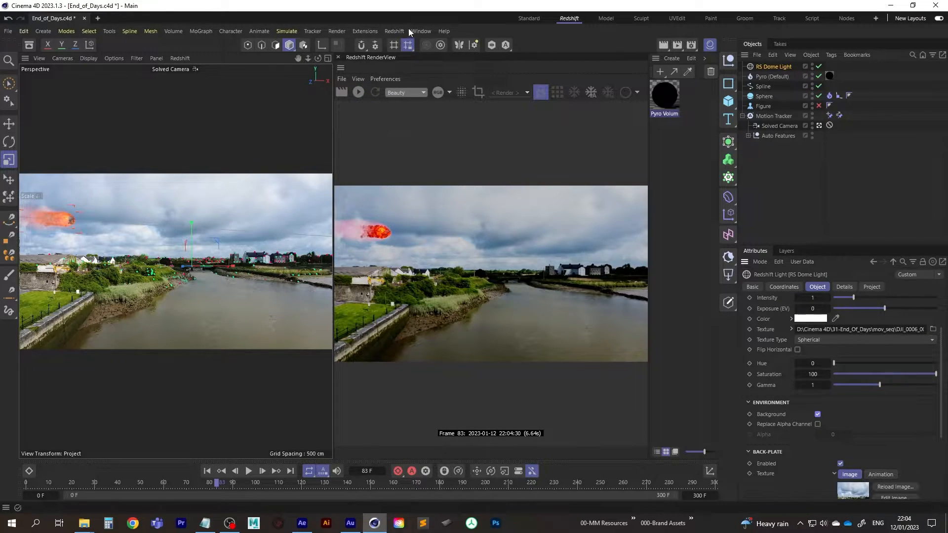
Step: Switch to the Standard layout, save the project, and play the simulation on to frame 99
{"action": "left_click", "coordinate": [528, 18]}
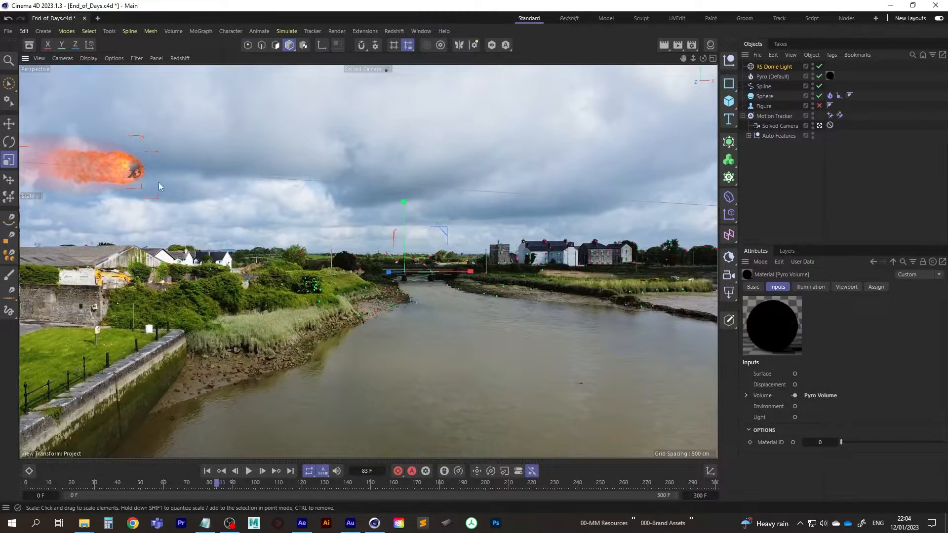
{"action": "left_click", "coordinate": [9, 31]}
{"action": "left_click", "coordinate": [35, 163]}
{"action": "left_click", "coordinate": [251, 472]}
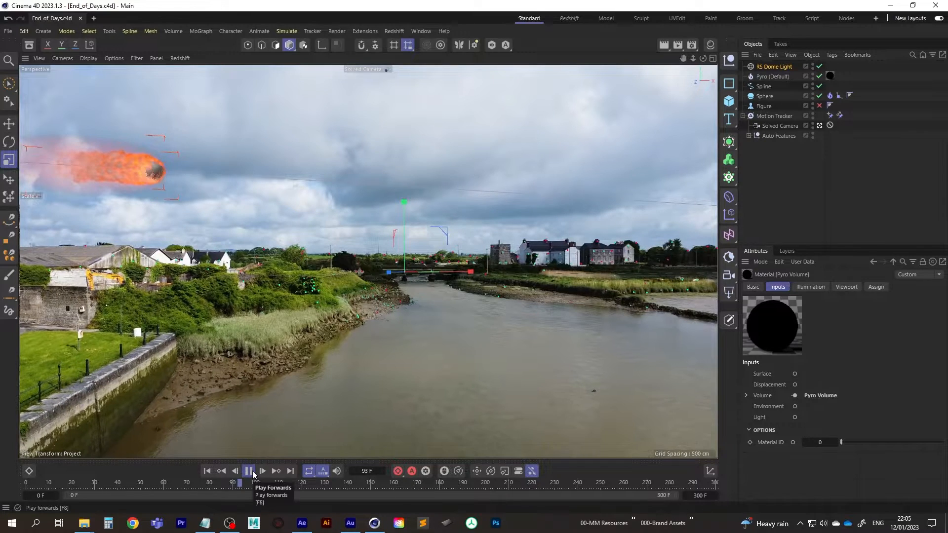
{"action": "left_click", "coordinate": [250, 472]}
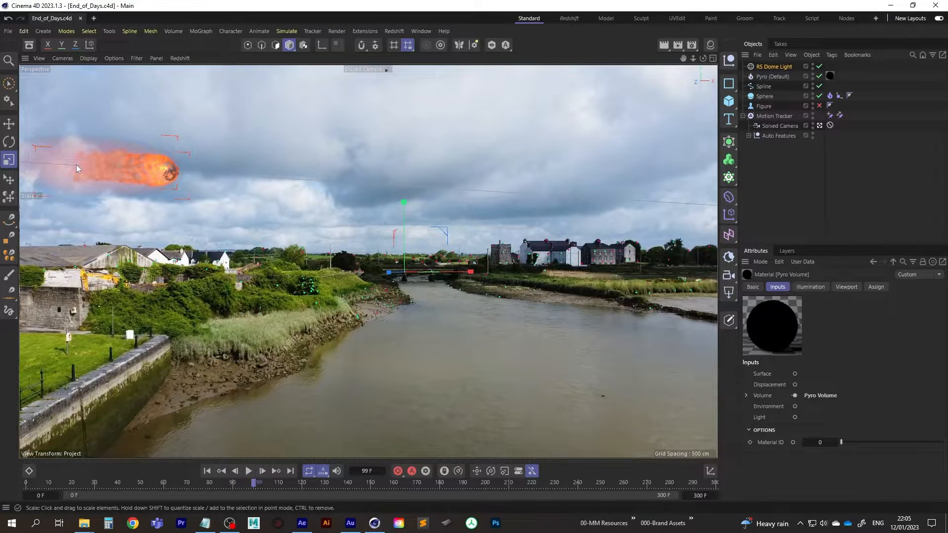
Step: Set the Pyro object's Relative Density Dissipation to 0.5 % and replay the simulation from the start to frame 101
{"action": "left_click", "coordinate": [774, 76]}
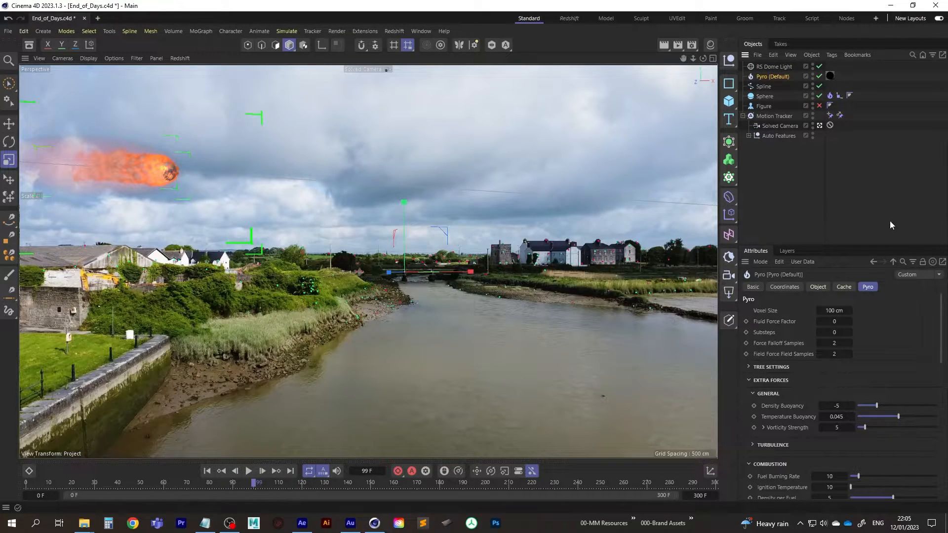
{"action": "left_click_drag", "start_coordinate": [942, 313], "coordinate": [945, 377]}
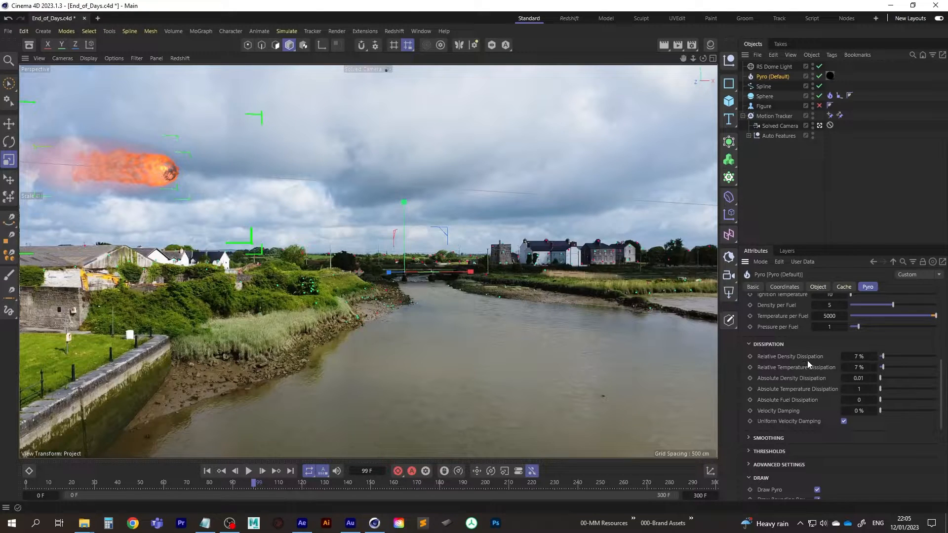
{"action": "left_click", "coordinate": [863, 358]}
{"action": "key", "text": "Return"}
{"action": "left_click", "coordinate": [207, 471]}
{"action": "left_click", "coordinate": [249, 472]}
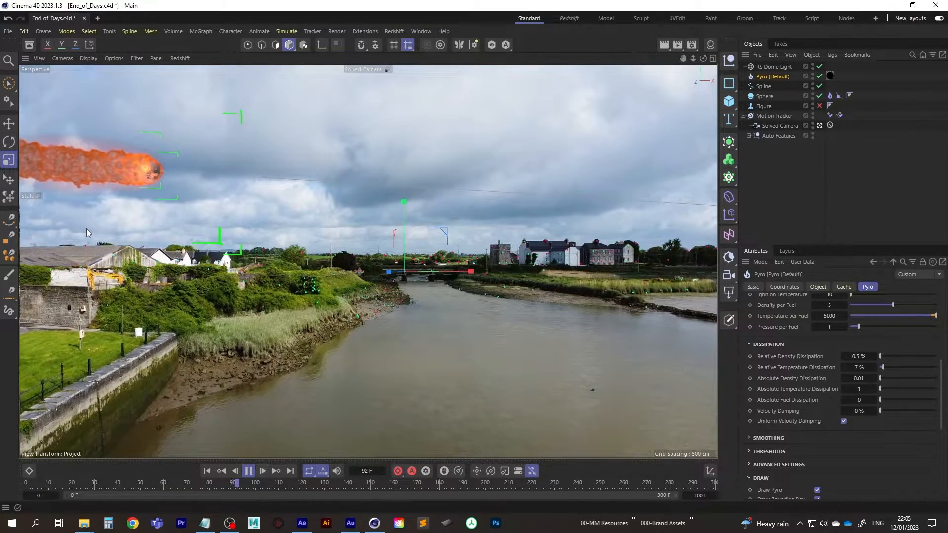
{"action": "left_click", "coordinate": [249, 472]}
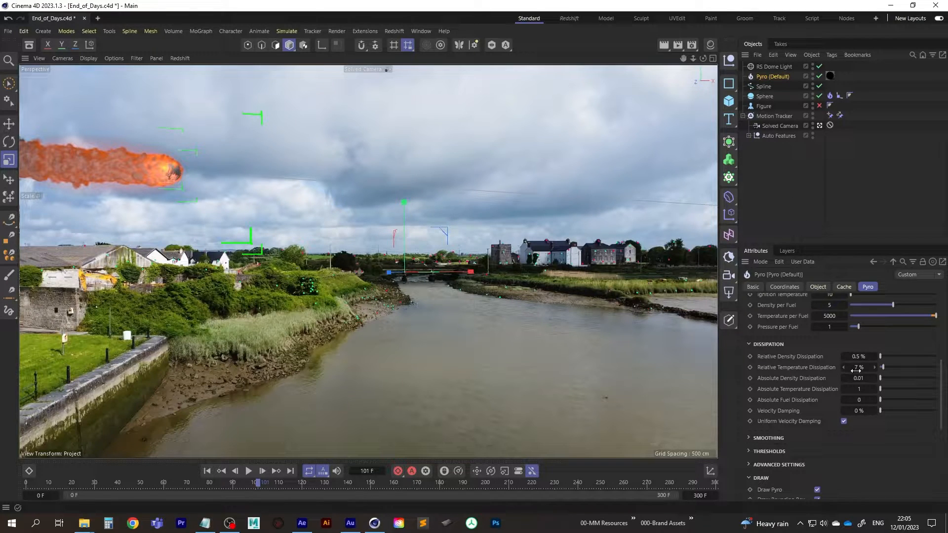
Step: Set the Pyro object's Density Buoyancy to -300, save the project, and replay the simulation from the start to frame 91
{"action": "left_click_drag", "start_coordinate": [943, 385], "coordinate": [945, 308]}
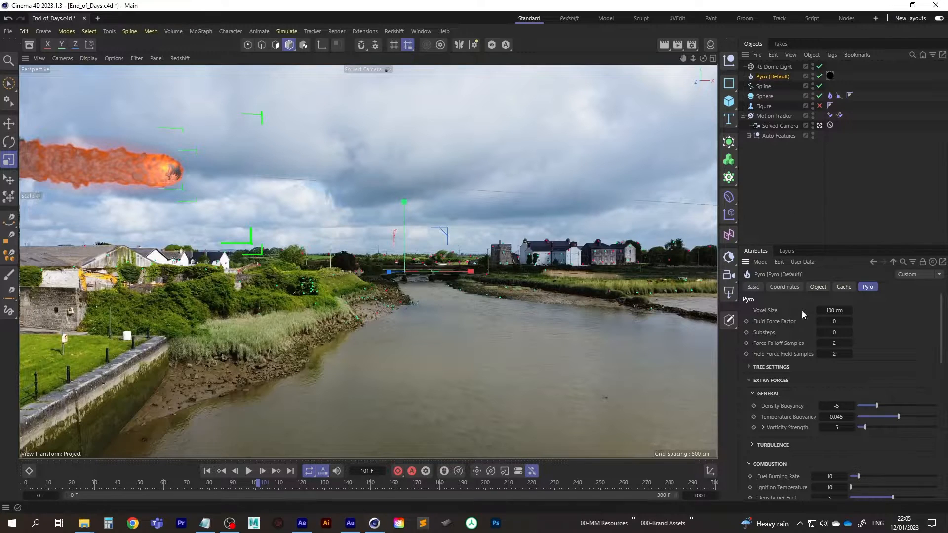
{"action": "double_click", "coordinate": [839, 406]}
{"action": "type", "text": "-300"}
{"action": "key", "text": "Return"}
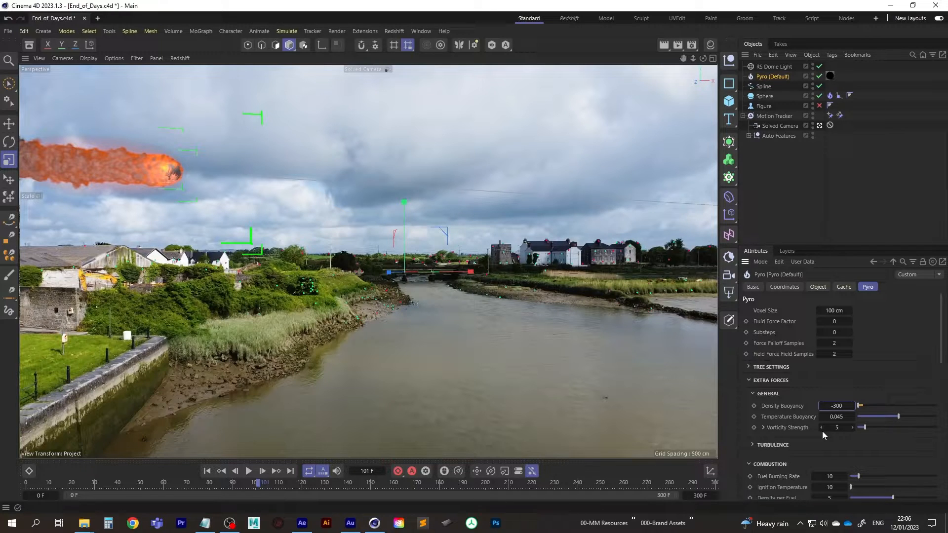
{"action": "left_click", "coordinate": [208, 471]}
{"action": "key", "text": "ctrl+s"}
{"action": "left_click", "coordinate": [251, 474]}
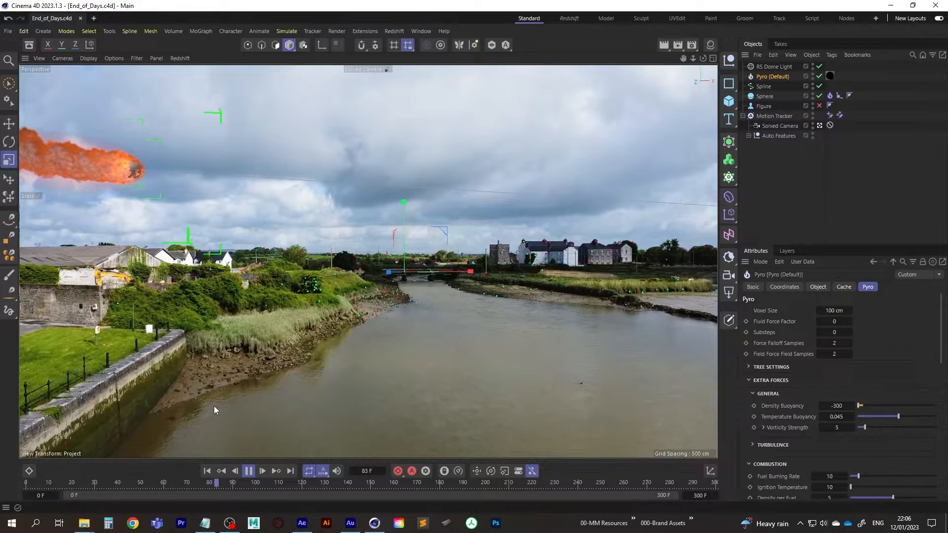
{"action": "key", "text": "F8"}
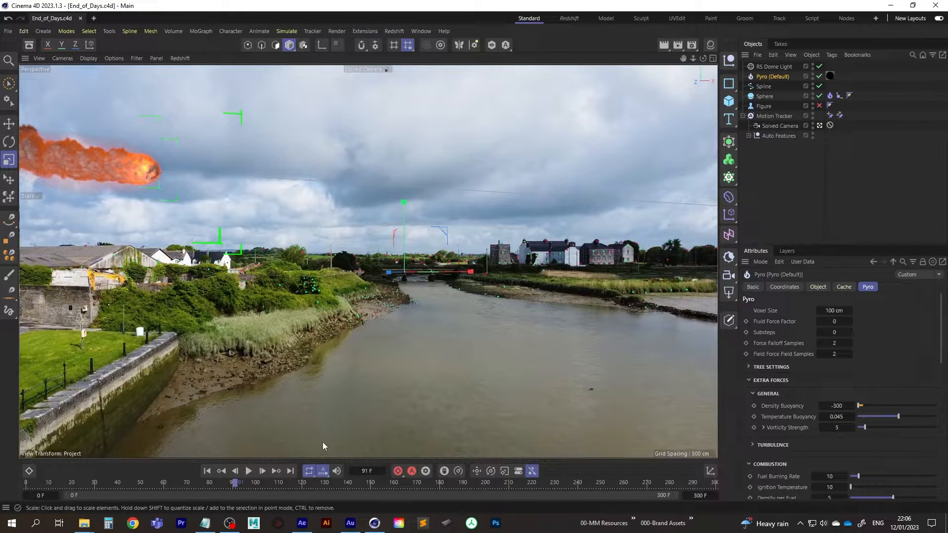
Step: Switch to After Effects, close its untitled project without saving, and return to Cinema 4D
{"action": "left_click", "coordinate": [303, 526]}
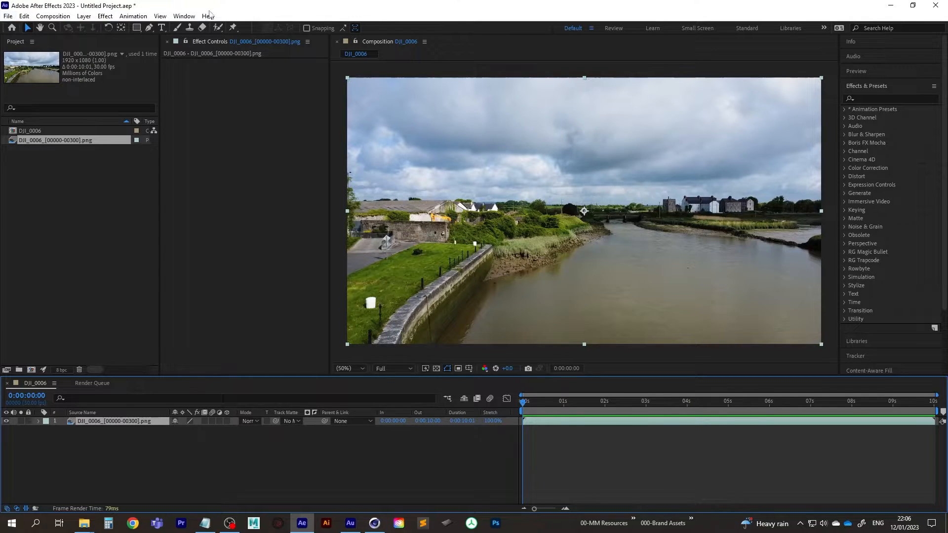
{"action": "left_click", "coordinate": [936, 5]}
{"action": "left_click", "coordinate": [489, 273]}
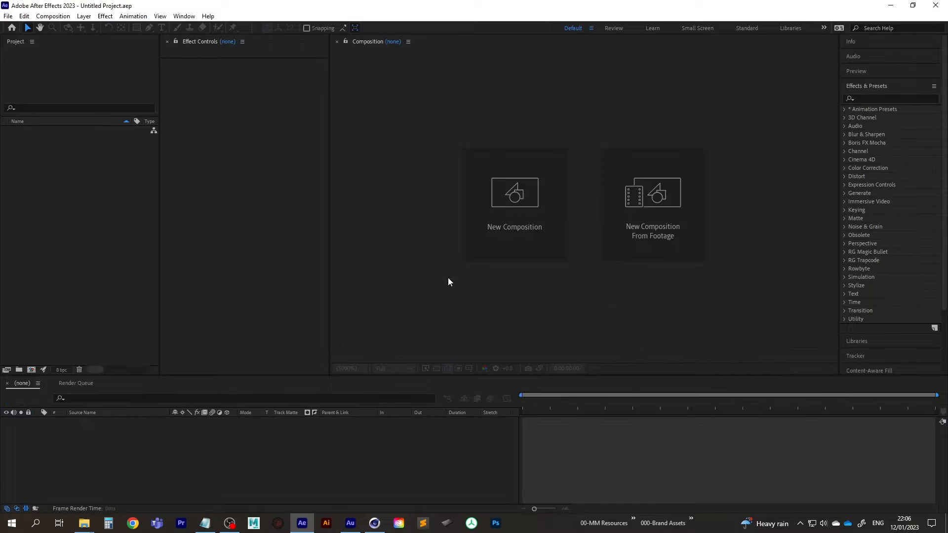
{"action": "left_click", "coordinate": [375, 523]}
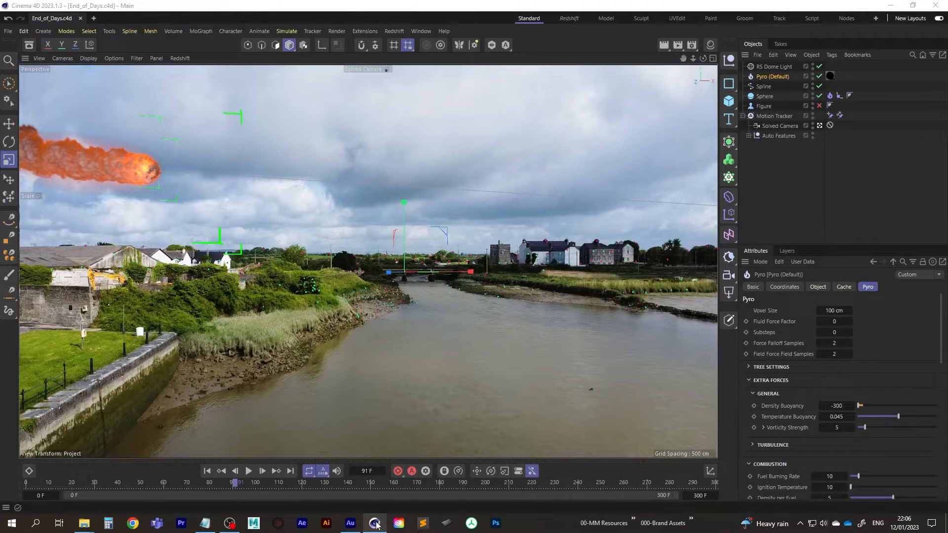
Step: Play the simulation on to frame 113 and render that frame interactively in the Redshift layout
{"action": "left_click", "coordinate": [249, 471]}
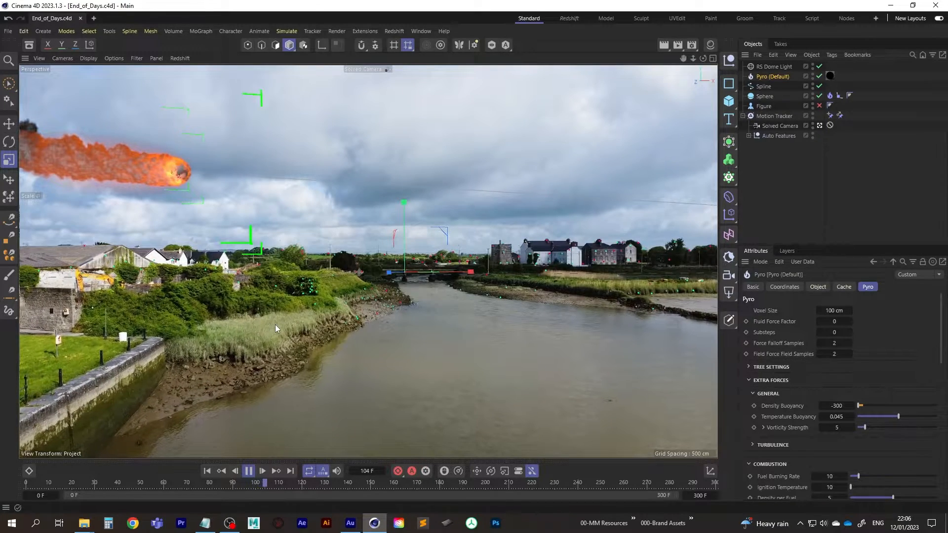
{"action": "left_click", "coordinate": [249, 470]}
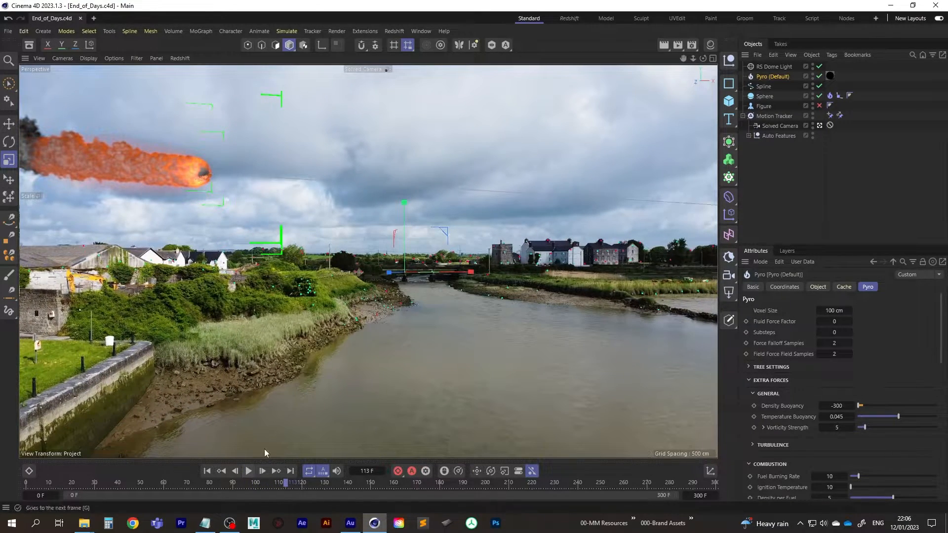
{"action": "left_click", "coordinate": [569, 18]}
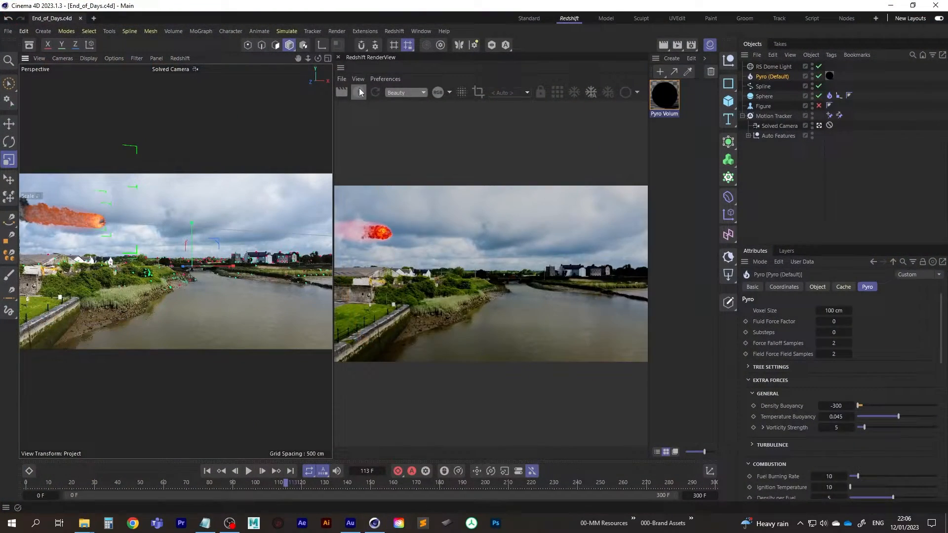
{"action": "left_click", "coordinate": [361, 92]}
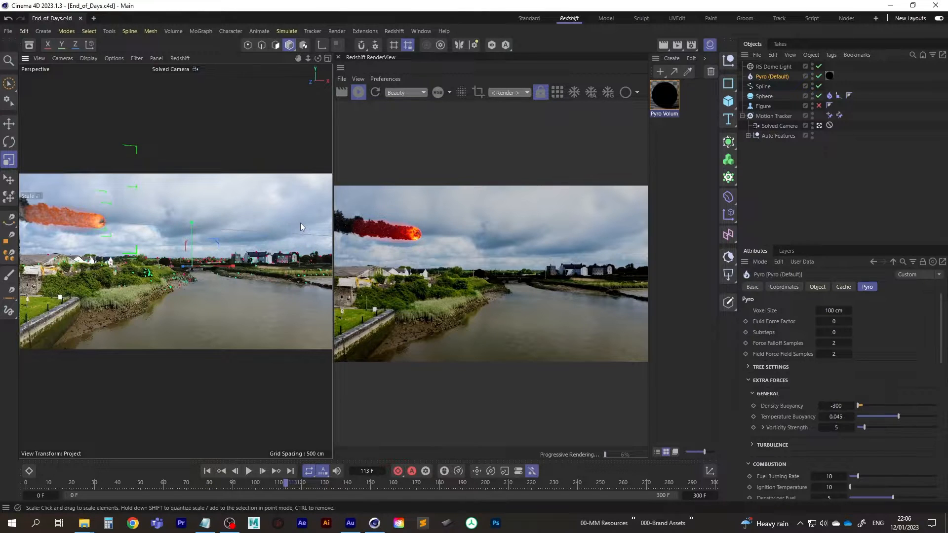
Step: Display the Redshift render at Original Size and inspect the meteor and its smoke trail
{"action": "left_click", "coordinate": [644, 93]}
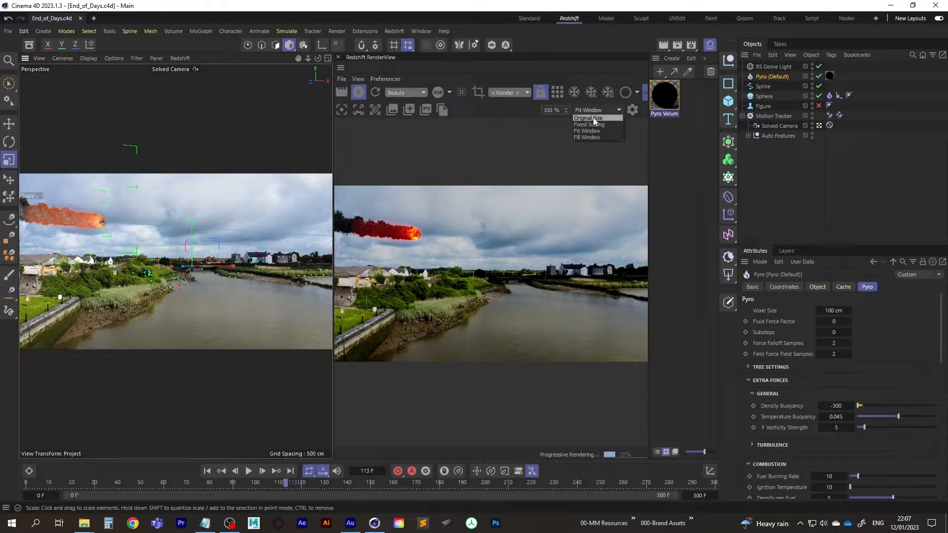
{"action": "left_click", "coordinate": [594, 119]}
{"action": "middle_click_drag", "start_coordinate": [458, 345], "coordinate": [447, 300]}
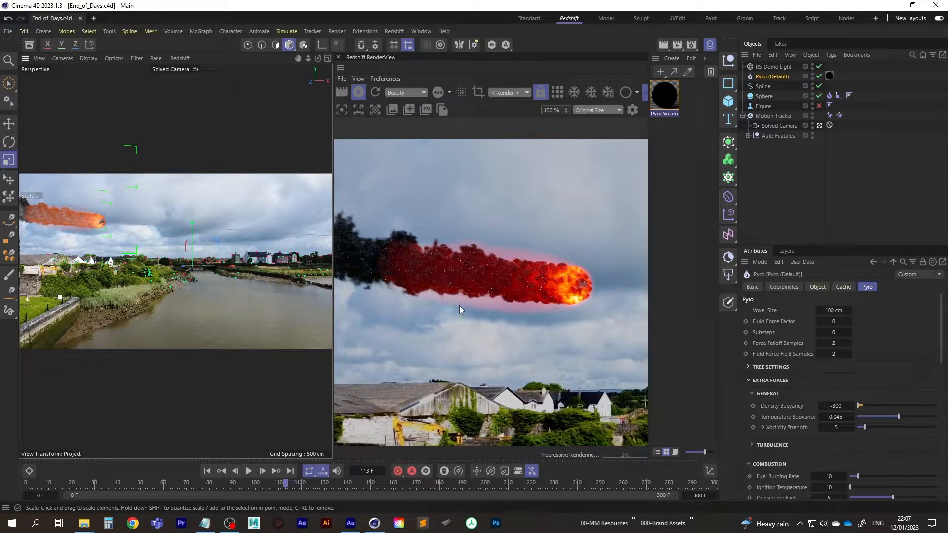
Step: Raise the RS Dome Light's Intensity to 4.44 to brighten the meteor's smoke trail
{"action": "left_click", "coordinate": [771, 68]}
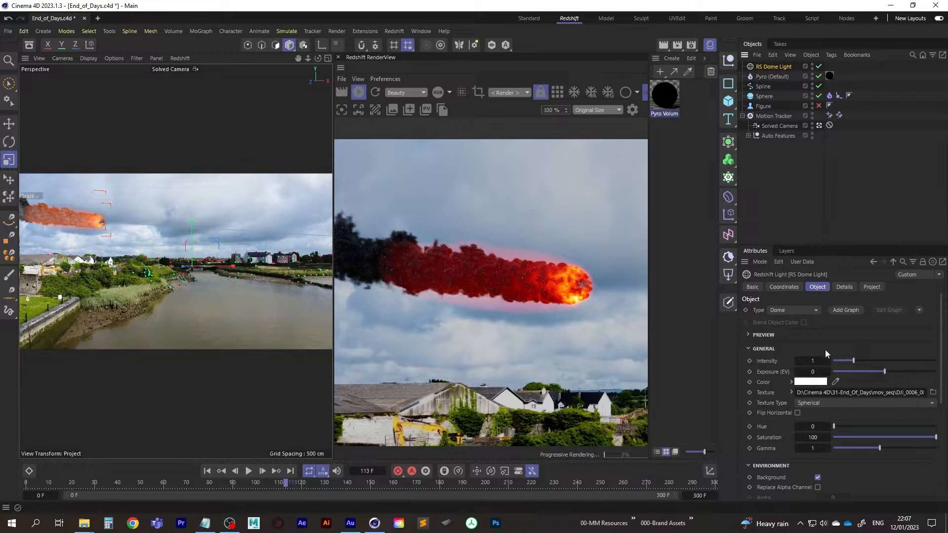
{"action": "left_click_drag", "start_coordinate": [813, 359], "coordinate": [870, 360]}
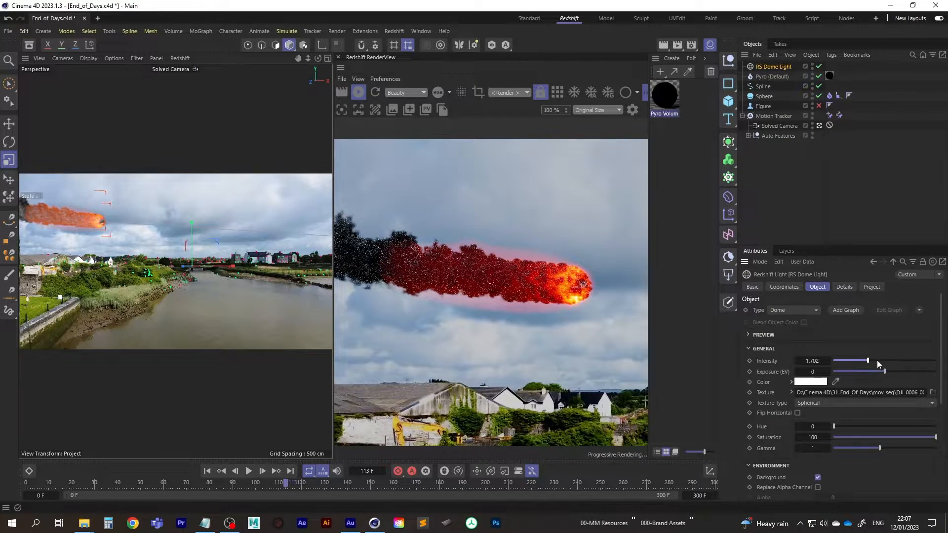
{"action": "left_click", "coordinate": [886, 361]}
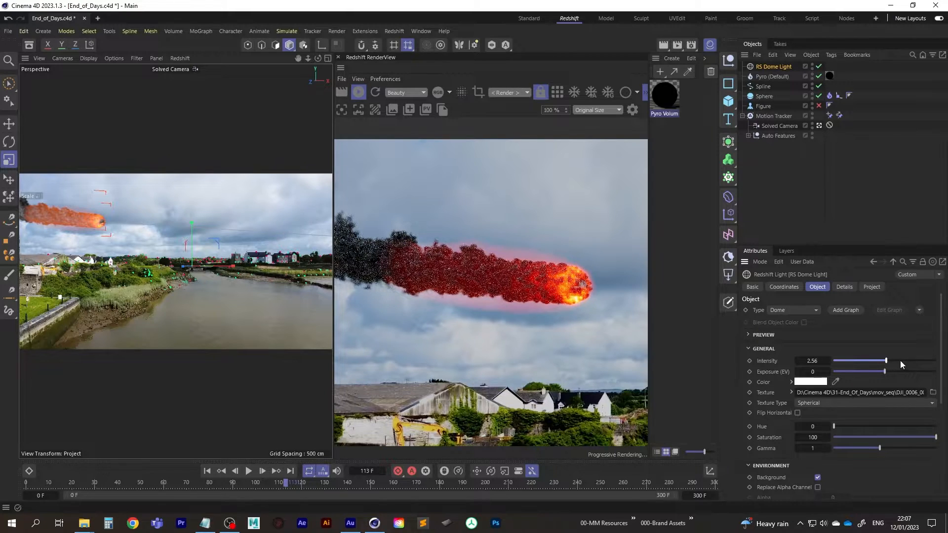
{"action": "left_click", "coordinate": [902, 360]}
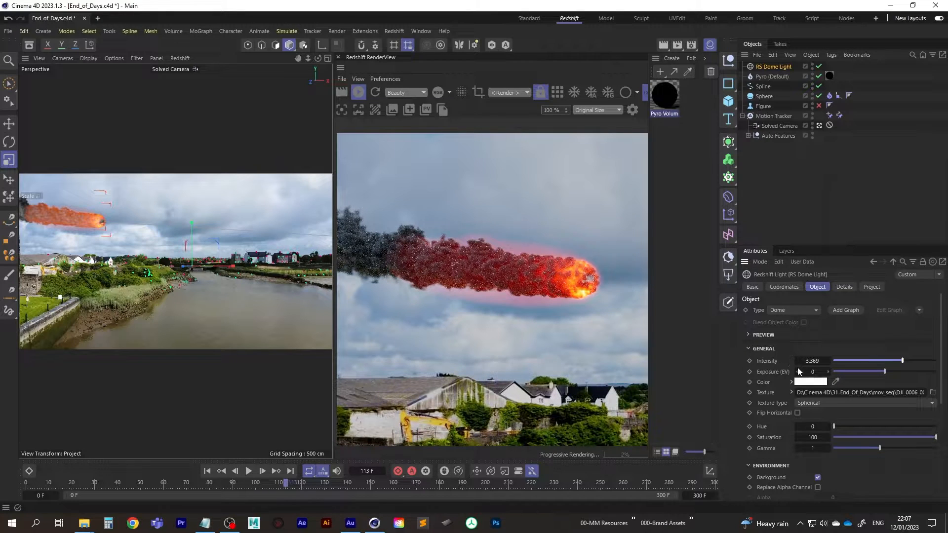
{"action": "left_click", "coordinate": [923, 361]}
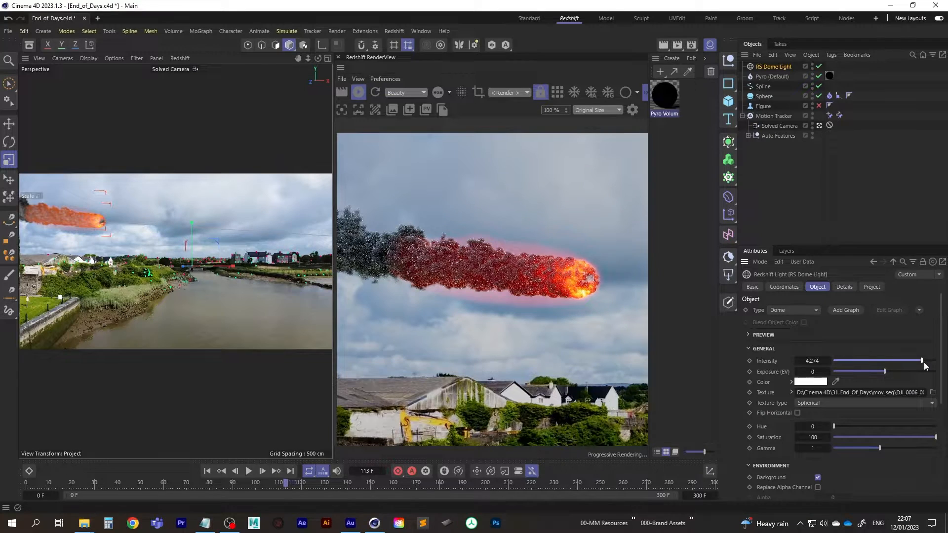
{"action": "left_click_drag", "start_coordinate": [923, 360], "coordinate": [936, 365]}
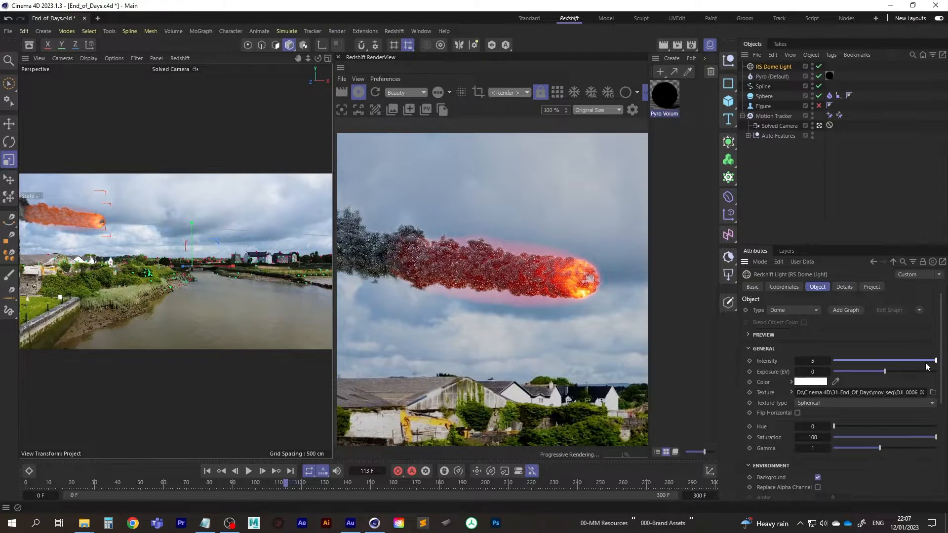
{"action": "left_click", "coordinate": [921, 363]}
{"action": "left_click_drag", "start_coordinate": [922, 365], "coordinate": [925, 363]}
Step: Open the Pyro Volume material's volume node and set its Emission Scale to 0.1
{"action": "double_click", "coordinate": [666, 94]}
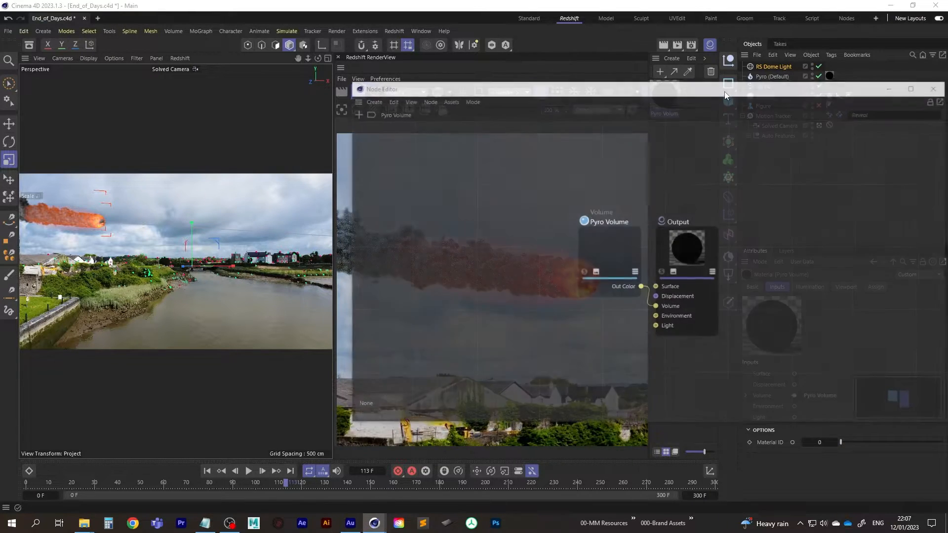
{"action": "left_click_drag", "start_coordinate": [714, 88], "coordinate": [459, 66]}
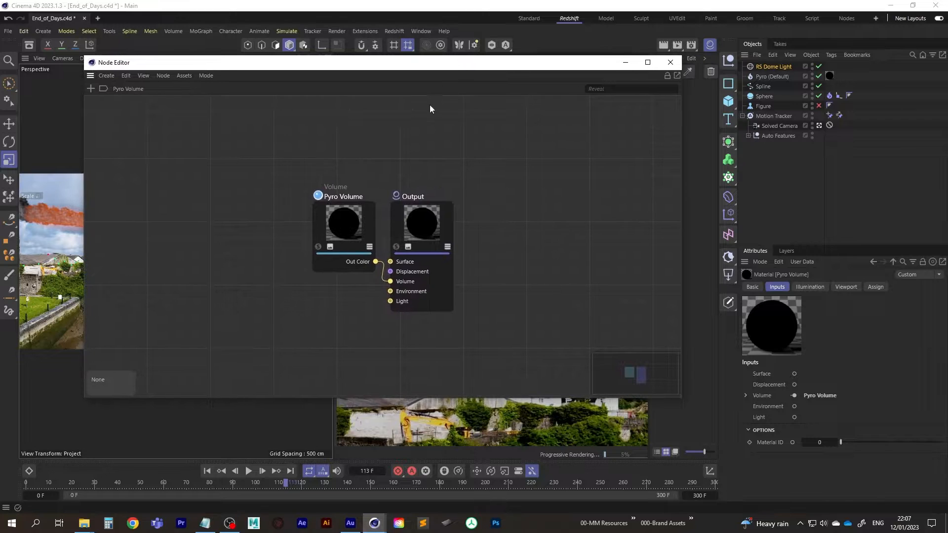
{"action": "left_click", "coordinate": [342, 223]}
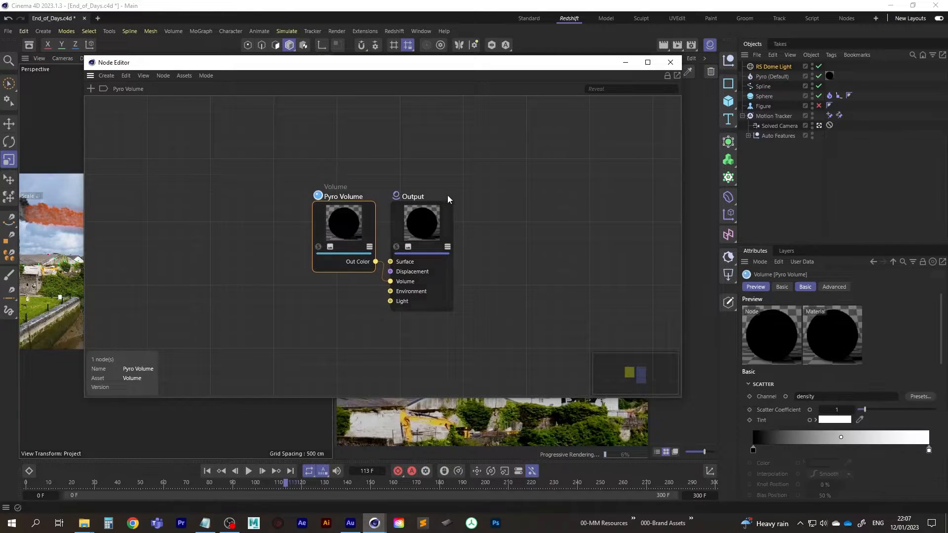
{"action": "left_click", "coordinate": [670, 62]}
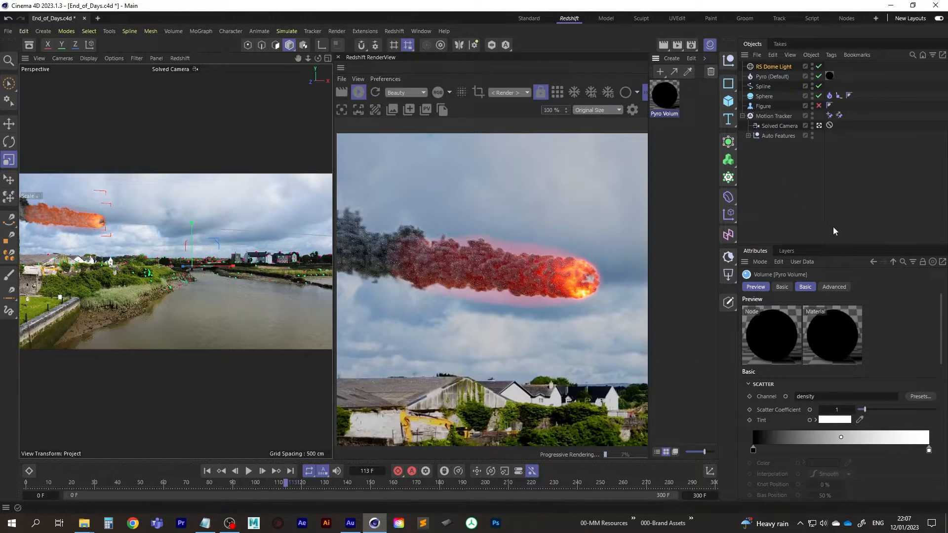
{"action": "left_click_drag", "start_coordinate": [843, 245], "coordinate": [846, 176]}
{"action": "left_click_drag", "start_coordinate": [942, 239], "coordinate": [947, 399]}
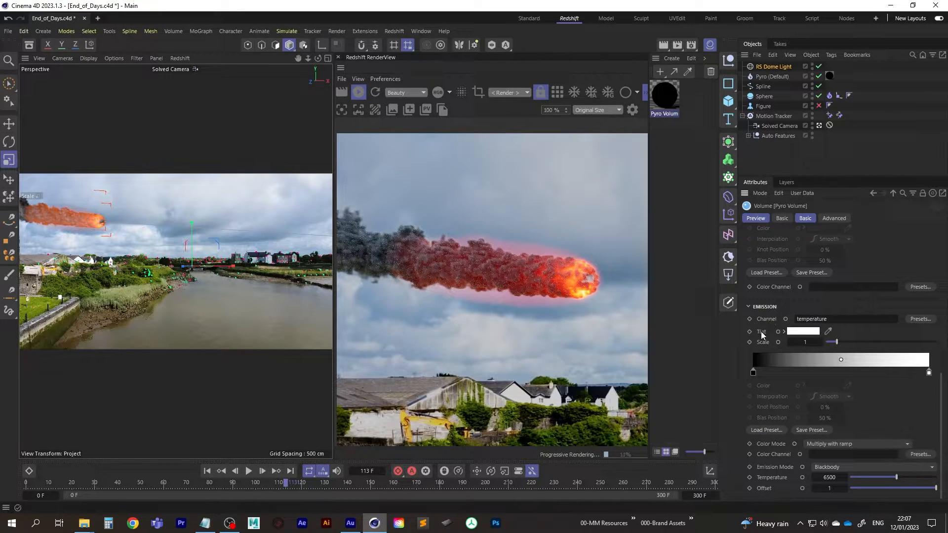
{"action": "left_click", "coordinate": [805, 342]}
{"action": "type", "text": ".1"}
{"action": "key", "text": "Return"}
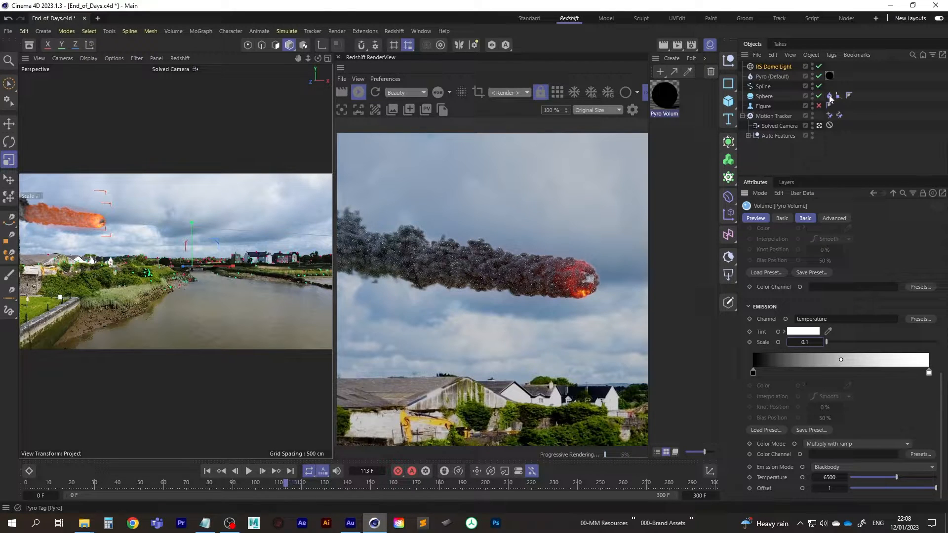
Step: Stop the interactive render, rewind the timeline to the start, and save the project
{"action": "left_click", "coordinate": [359, 92]}
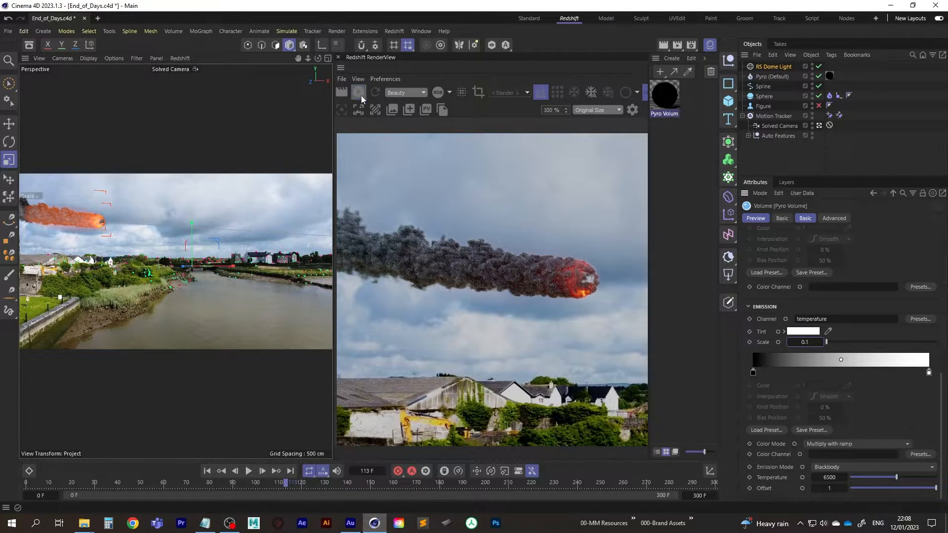
{"action": "left_click", "coordinate": [207, 471]}
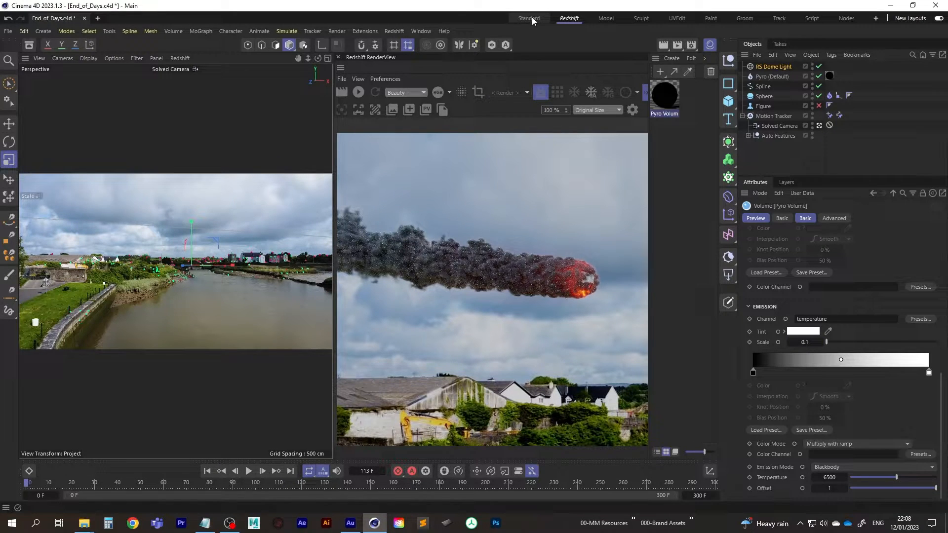
{"action": "left_click", "coordinate": [8, 30]}
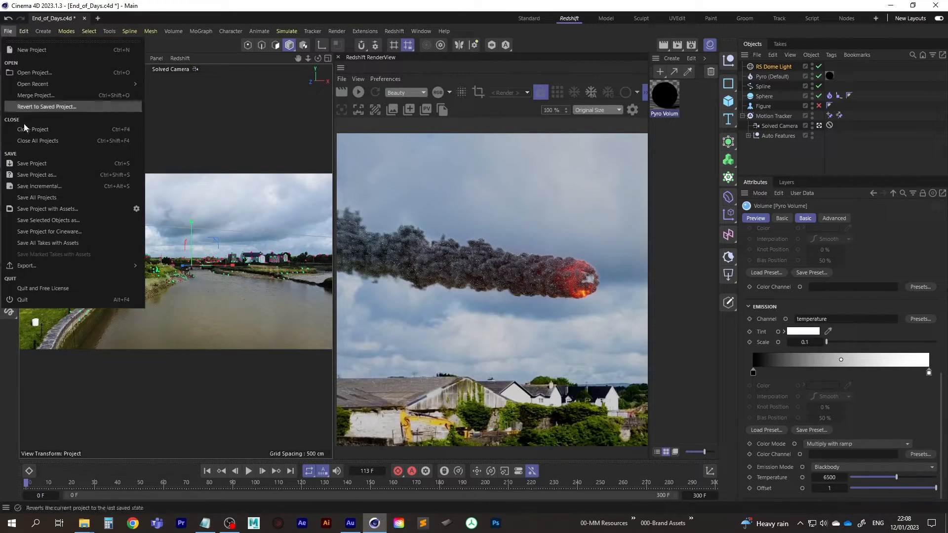
{"action": "left_click", "coordinate": [32, 163]}
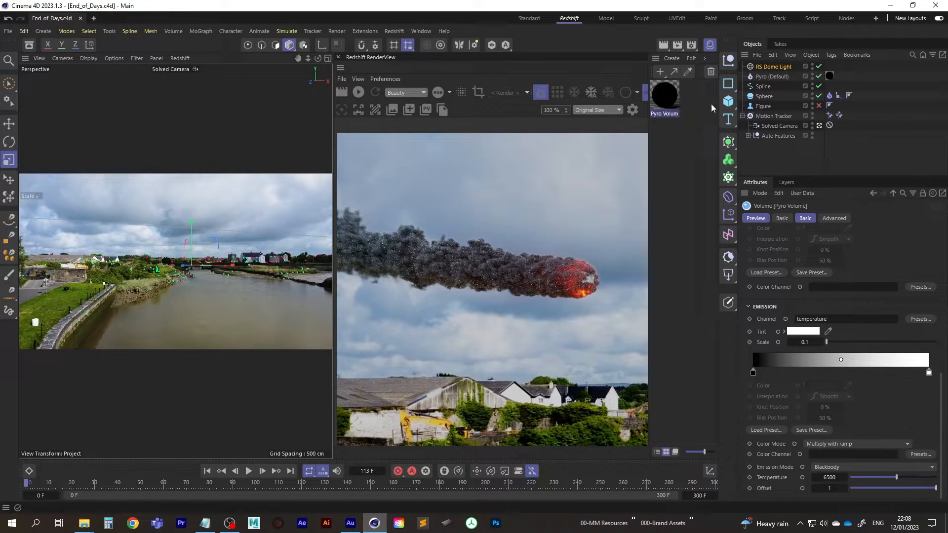
Step: In the sphere's Pyro tag, set the Temperature Set value to 30000 and its Add value to 5000
{"action": "left_click", "coordinate": [830, 96]}
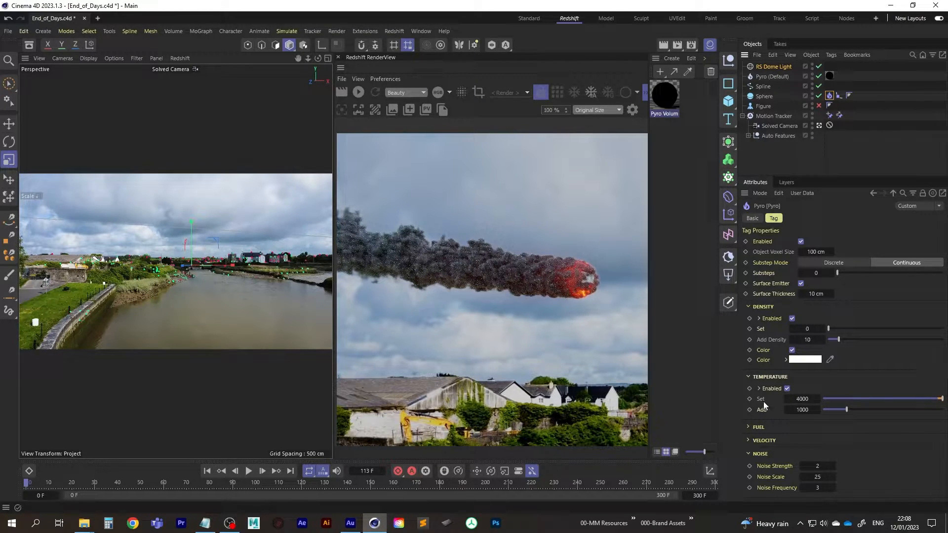
{"action": "left_click", "coordinate": [803, 399]}
{"action": "left_click", "coordinate": [803, 410]}
{"action": "type", "text": "5000"}
{"action": "key", "text": "Return"}
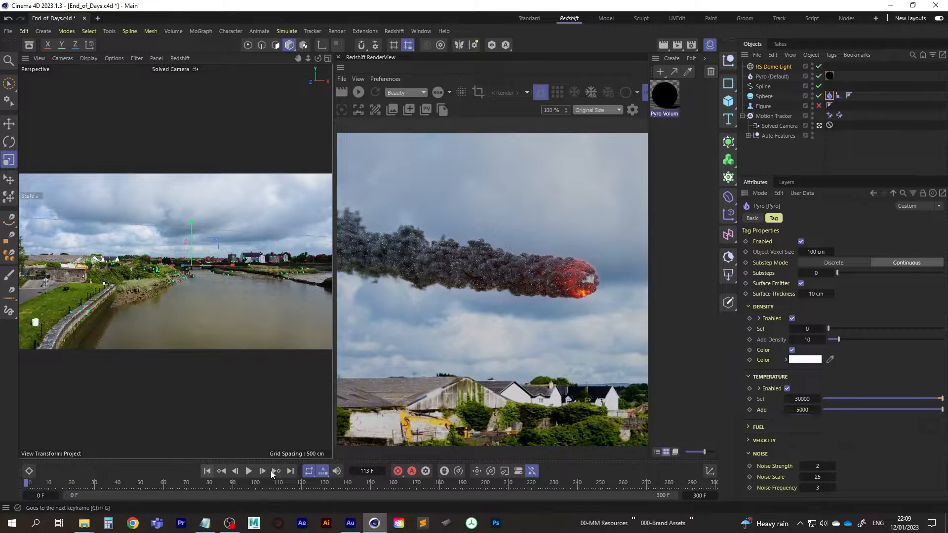
Step: Play the simulation from the start to frame 113 and render that frame interactively in Redshift
{"action": "left_click", "coordinate": [249, 473]}
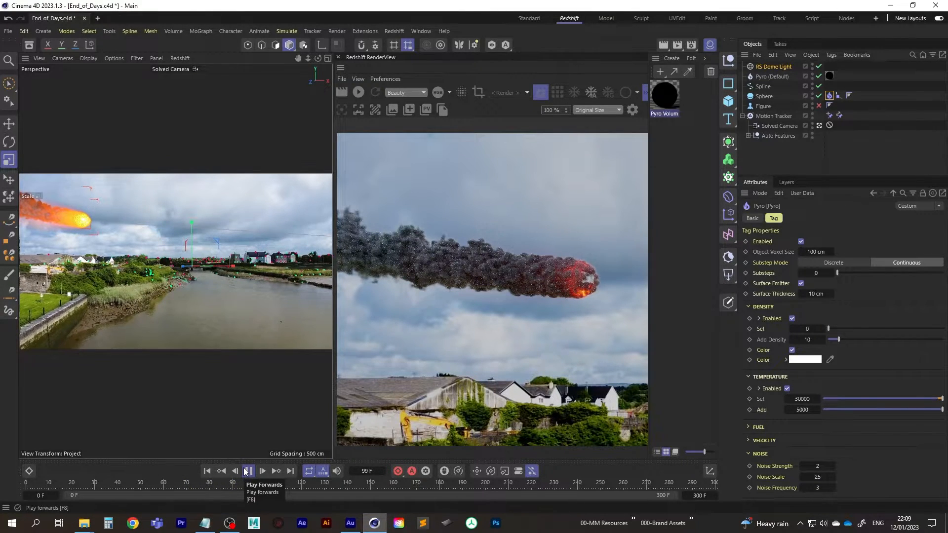
{"action": "left_click", "coordinate": [248, 472]}
{"action": "left_click", "coordinate": [359, 92]}
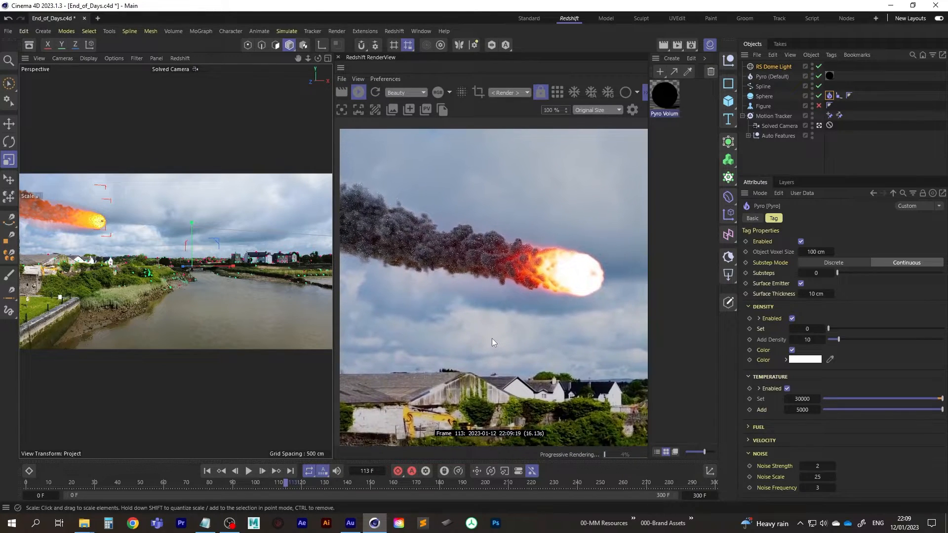
Step: Stop the interactive Redshift render and save the project
{"action": "left_click", "coordinate": [358, 94]}
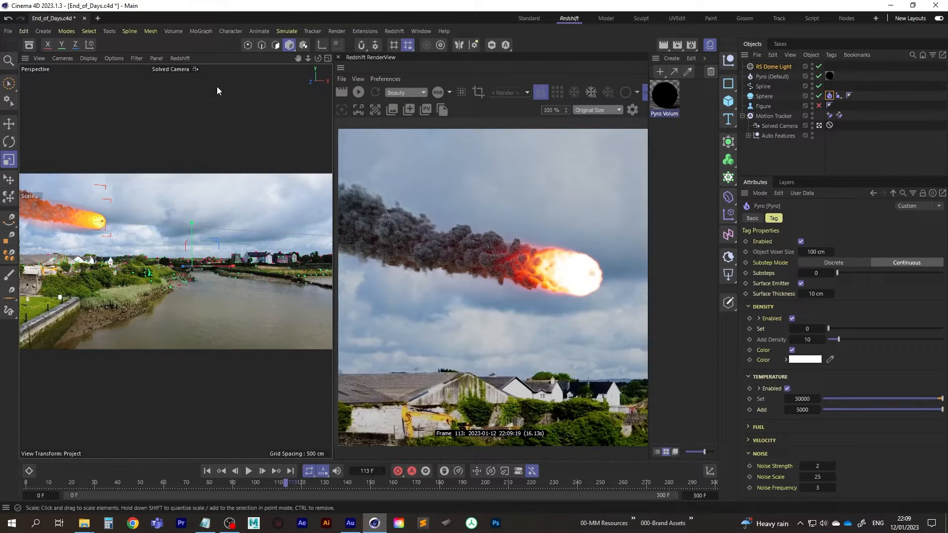
{"action": "left_click", "coordinate": [8, 31]}
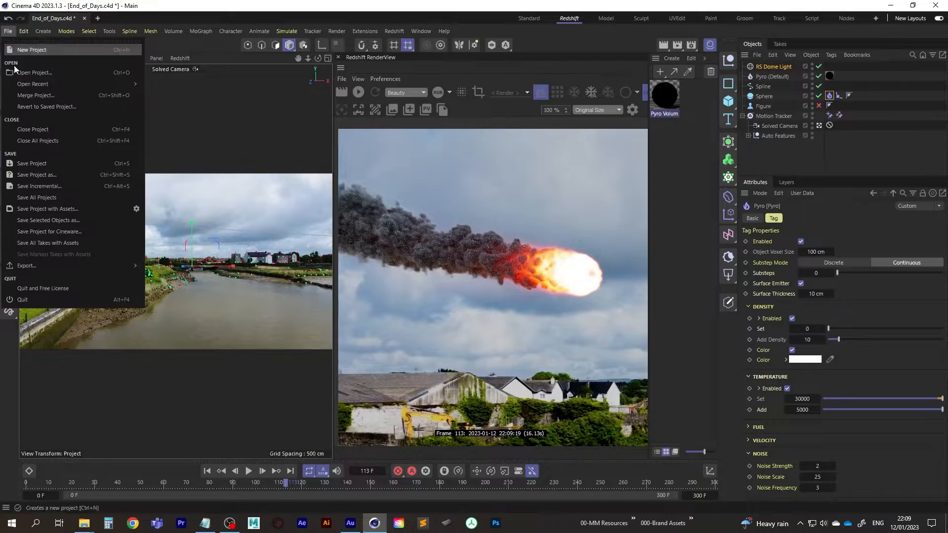
{"action": "left_click", "coordinate": [43, 167]}
Step: Switch to the Standard layout and play the meteor simulation on to frame 188
{"action": "left_click", "coordinate": [529, 18]}
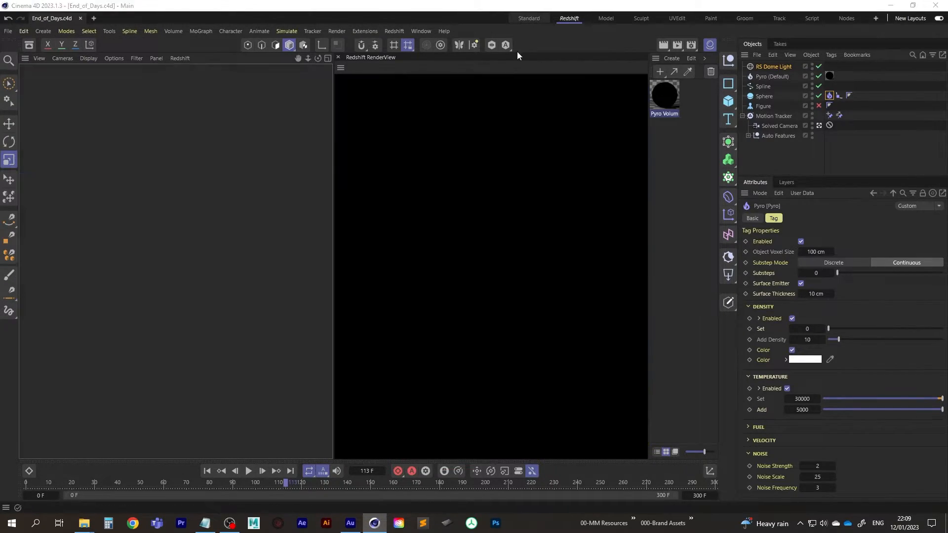
{"action": "left_click", "coordinate": [249, 471]}
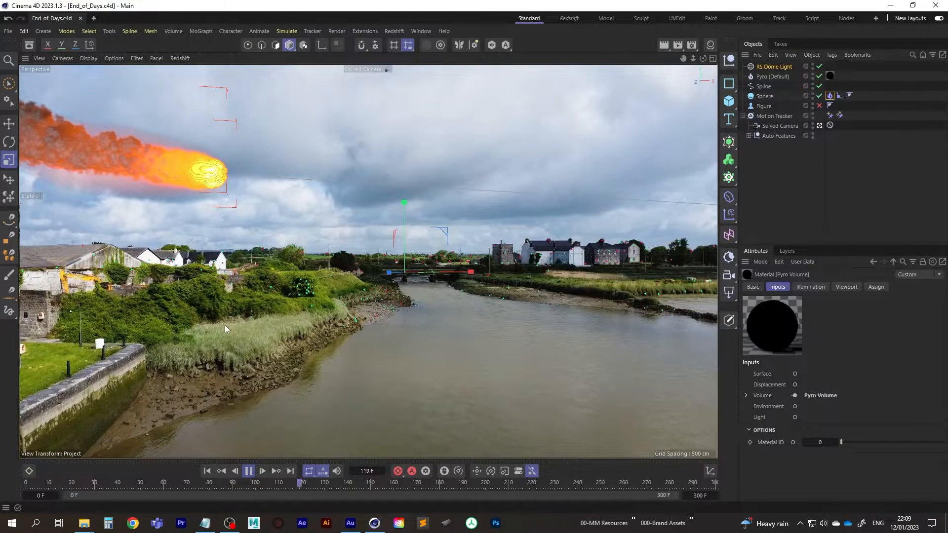
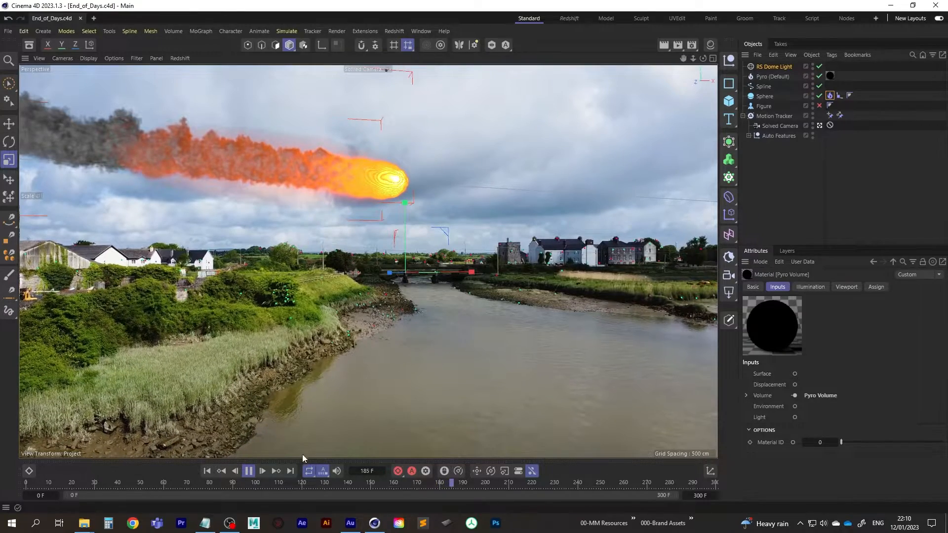
{"action": "left_click", "coordinate": [248, 471]}
Step: Render frame 188 interactively in the Redshift layout, widen the render view to inspect the meteor and smoke trail, and stop the render
{"action": "left_click", "coordinate": [568, 18]}
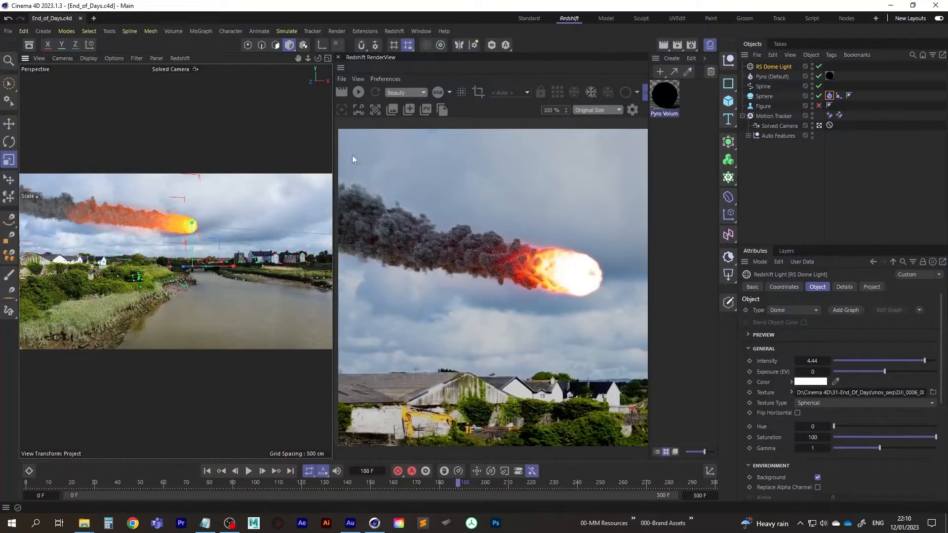
{"action": "left_click", "coordinate": [357, 93]}
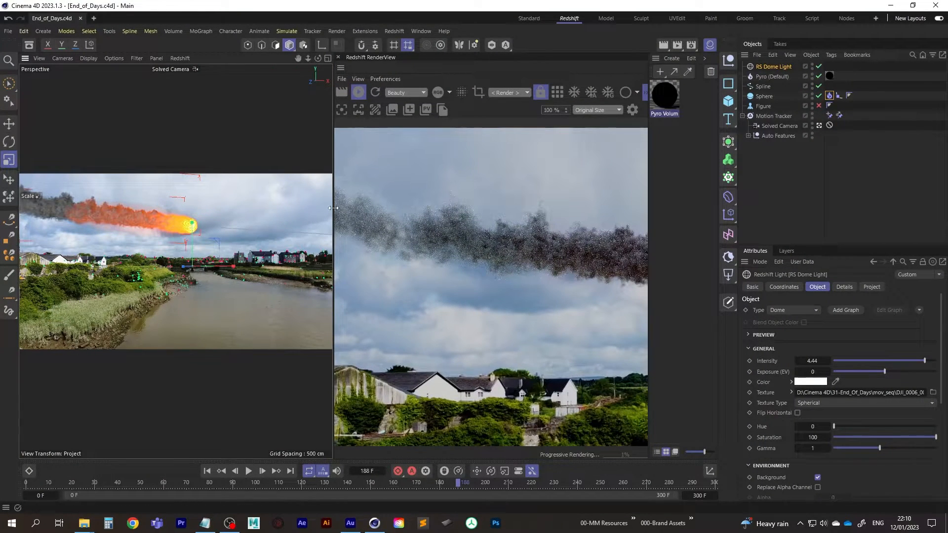
{"action": "left_click_drag", "start_coordinate": [334, 207], "coordinate": [143, 207]}
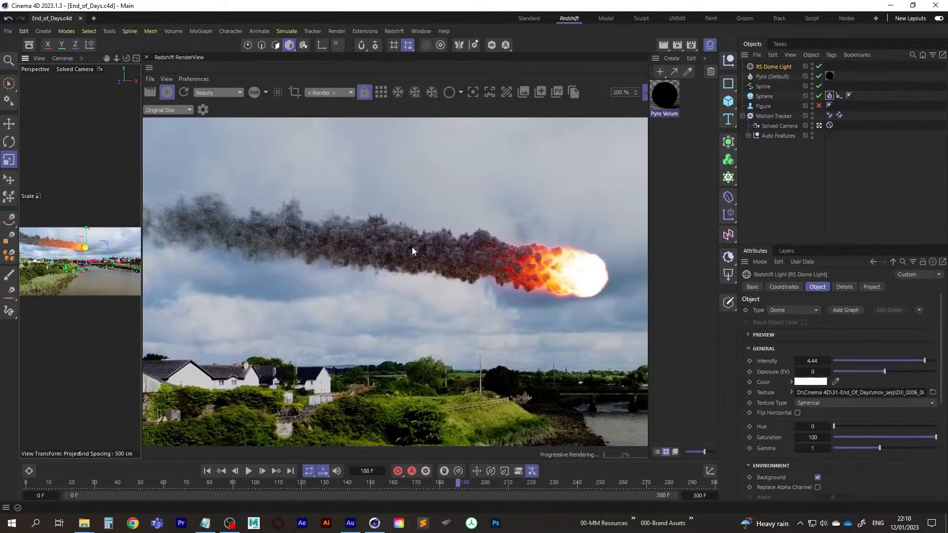
{"action": "middle_click_drag", "start_coordinate": [394, 246], "coordinate": [452, 262]}
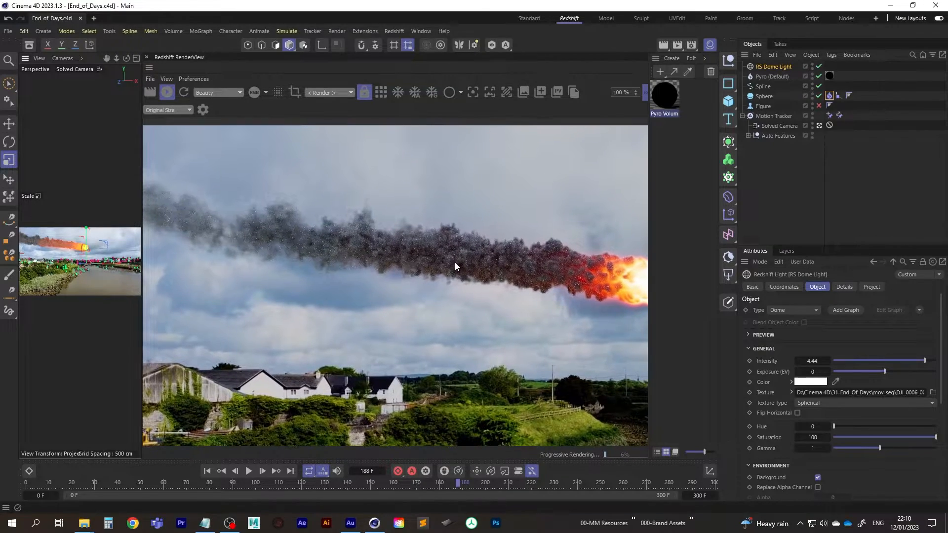
{"action": "left_click", "coordinate": [166, 93]}
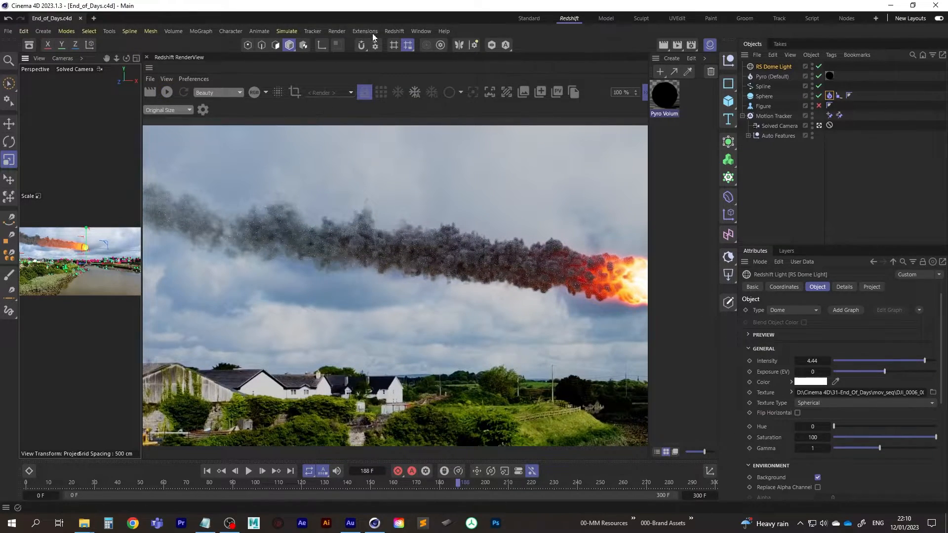
Step: Switch to the Standard layout and return the animation to the first frame
{"action": "left_click", "coordinate": [529, 18]}
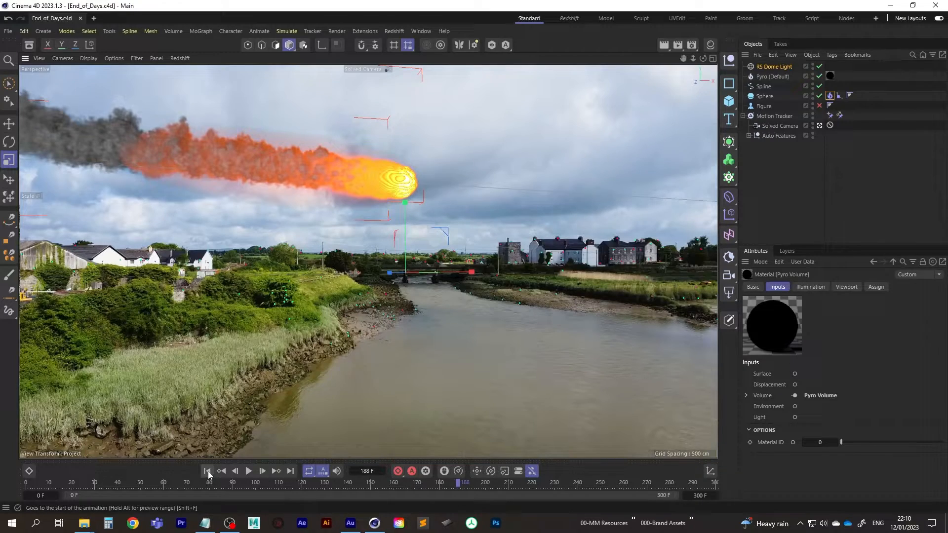
{"action": "left_click", "coordinate": [566, 19]}
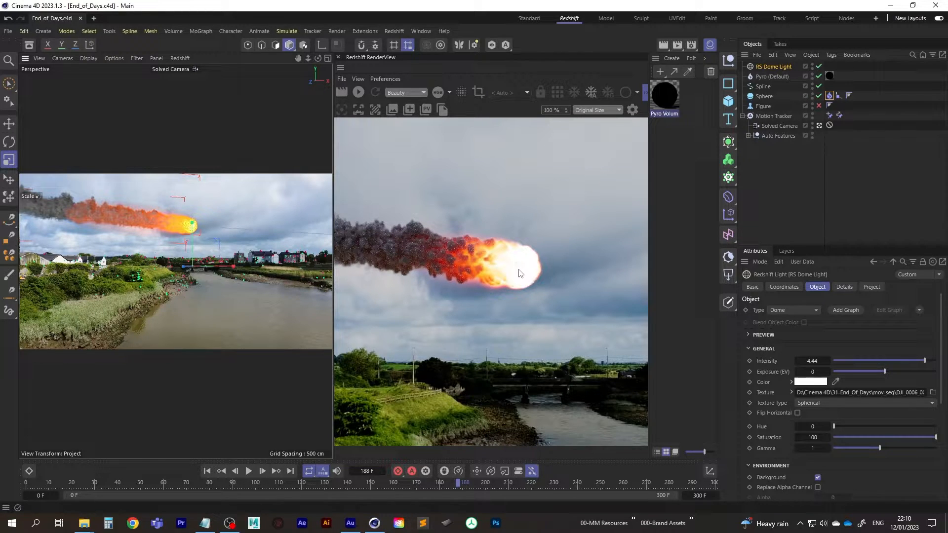
{"action": "left_click", "coordinate": [529, 18]}
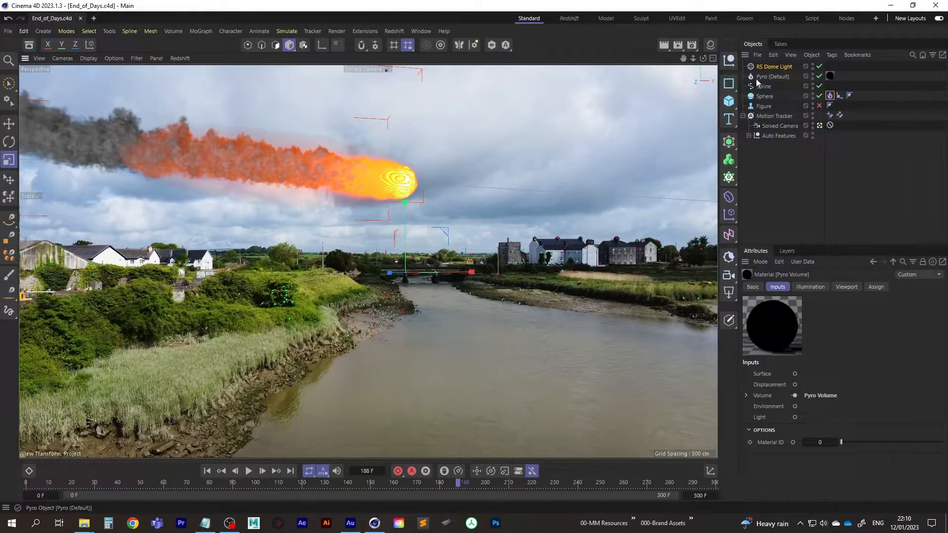
{"action": "left_click", "coordinate": [207, 471]}
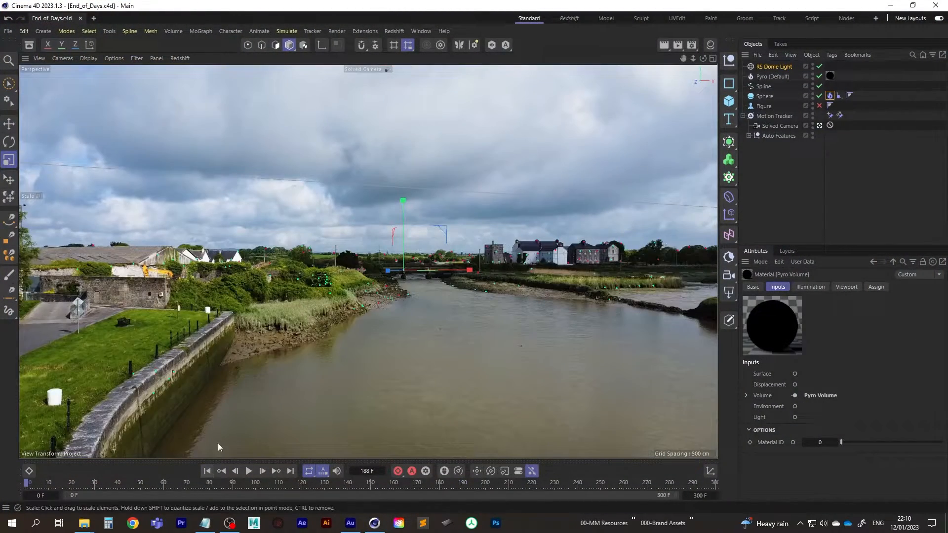
Step: Cache the Pyro object's simulation scene as OpenVDB files named Simulation Scene in the project's vol folder
{"action": "left_click", "coordinate": [773, 77]}
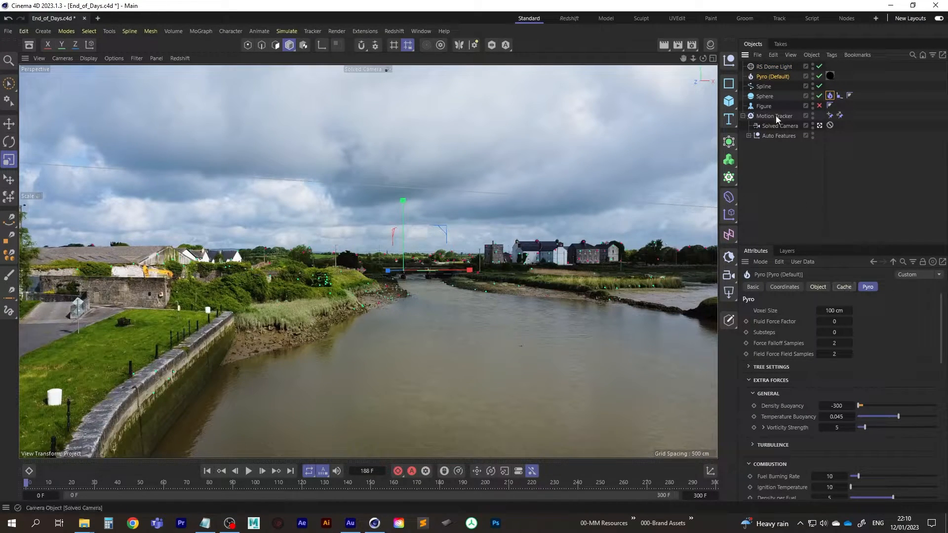
{"action": "left_click", "coordinate": [820, 287]}
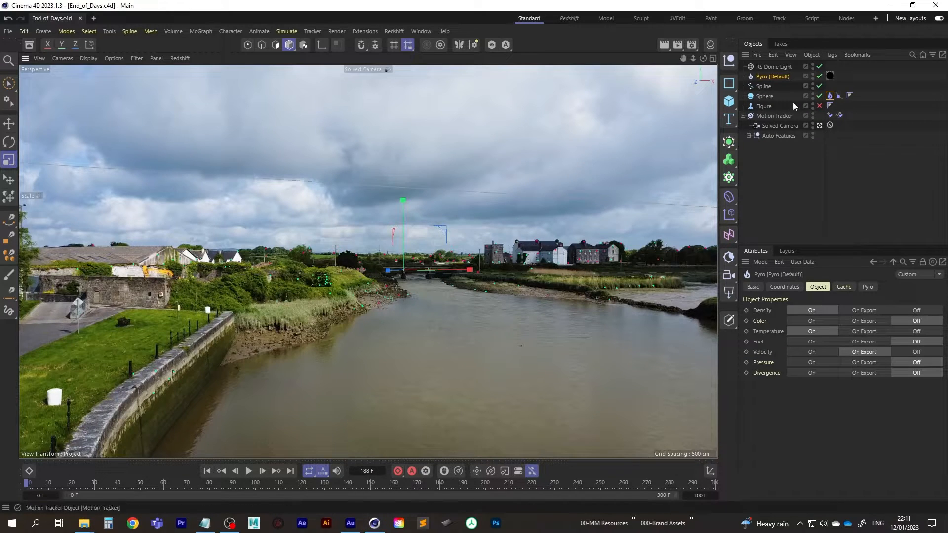
{"action": "left_click", "coordinate": [844, 287]}
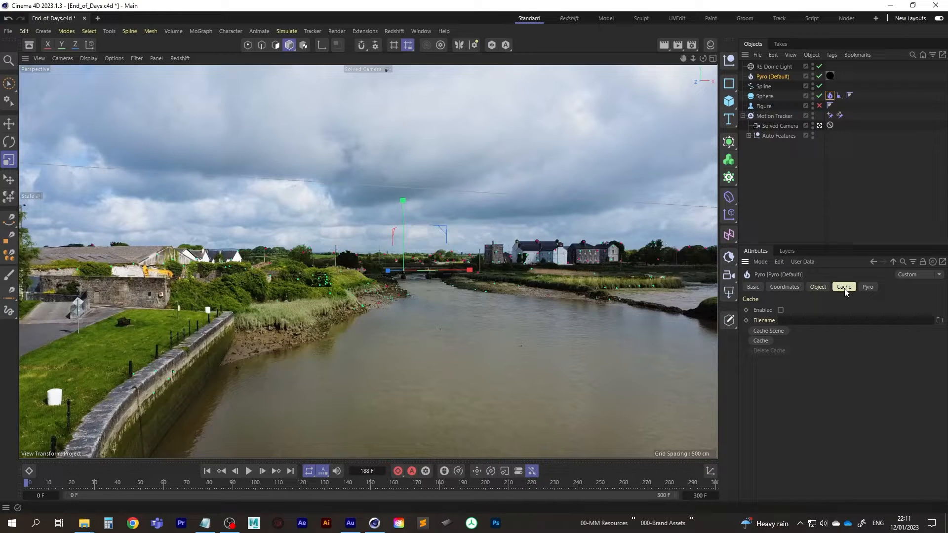
{"action": "left_click", "coordinate": [770, 332]}
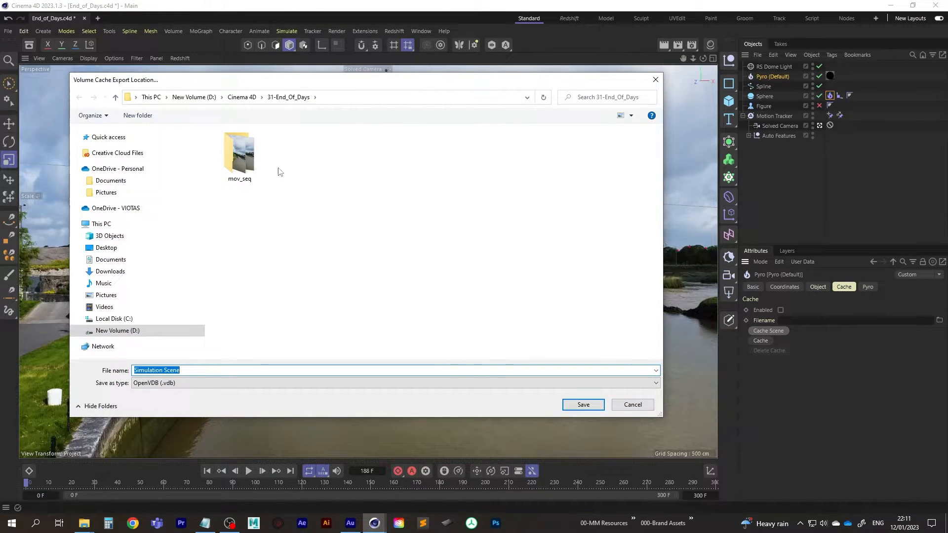
{"action": "left_click", "coordinate": [584, 405]}
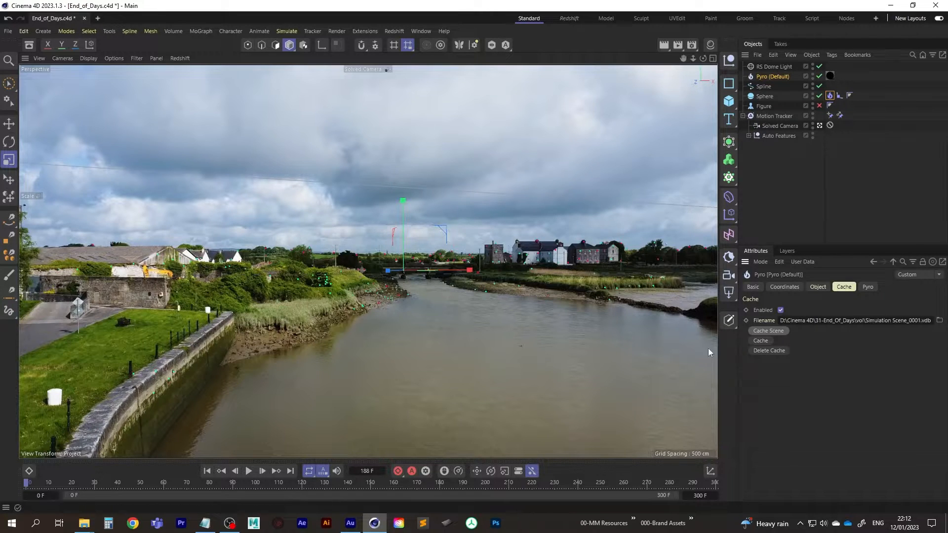
Step: Play the cached simulation from frame 0 and pause it around frame 158
{"action": "mouse_move", "coordinate": [27, 484]}
{"action": "left_mouse_down"}
{"action": "mouse_move", "coordinate": [247, 487]}
{"action": "mouse_move", "coordinate": [16, 491]}
{"action": "left_mouse_up"}
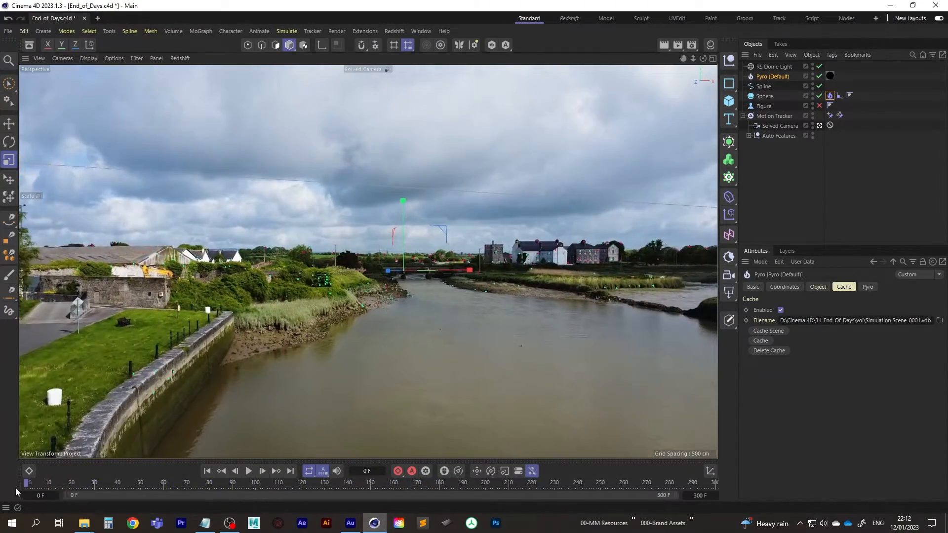
{"action": "left_click", "coordinate": [249, 471]}
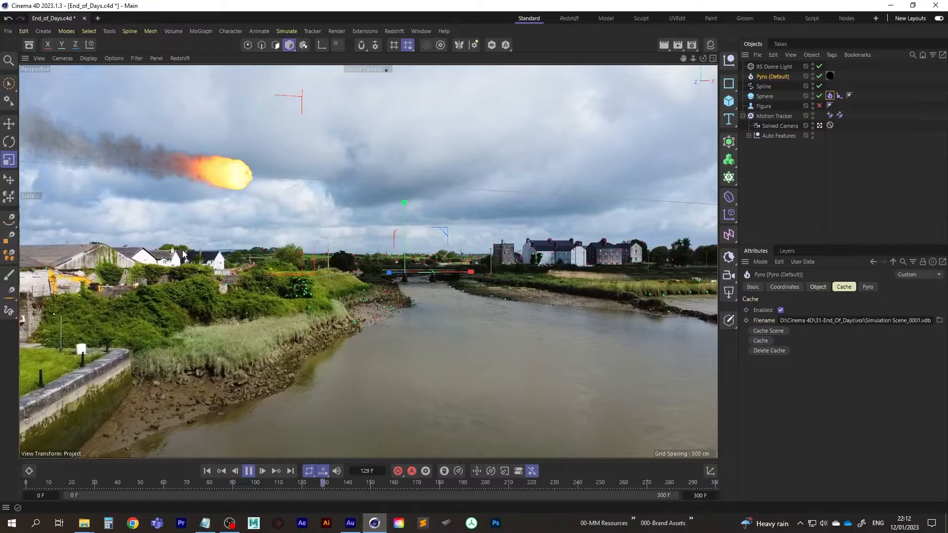
{"action": "left_click", "coordinate": [248, 471]}
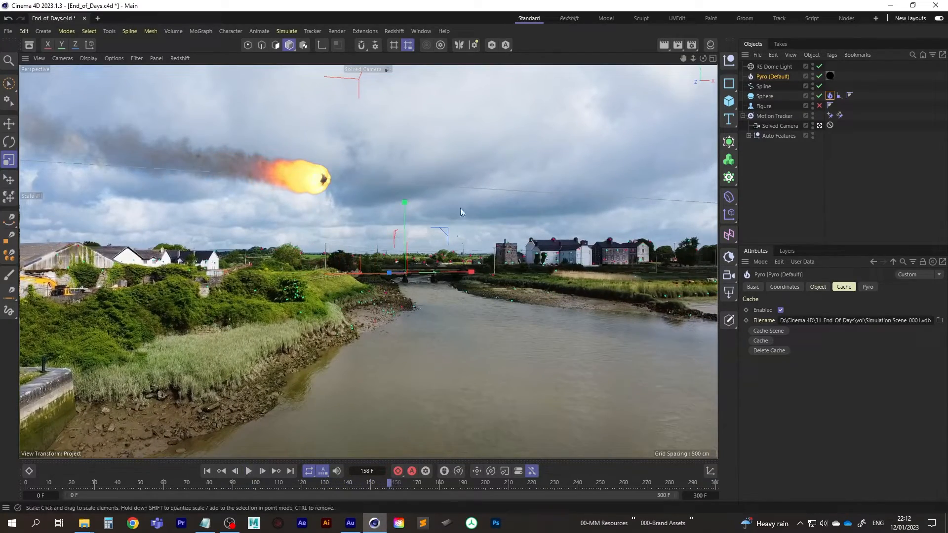
Step: Render the paused frame interactively in the Redshift layout to check the cached meteor, and stop the render
{"action": "left_click", "coordinate": [569, 18]}
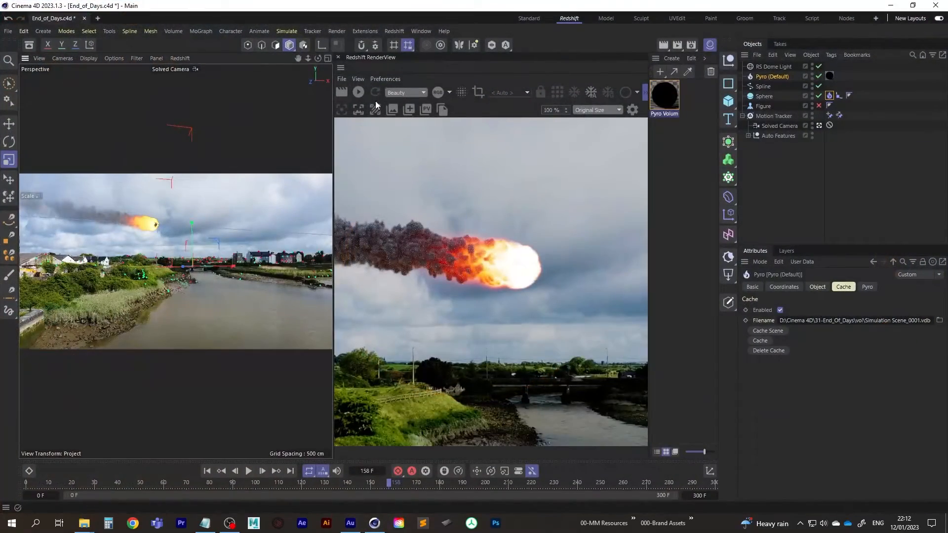
{"action": "left_click", "coordinate": [358, 93]}
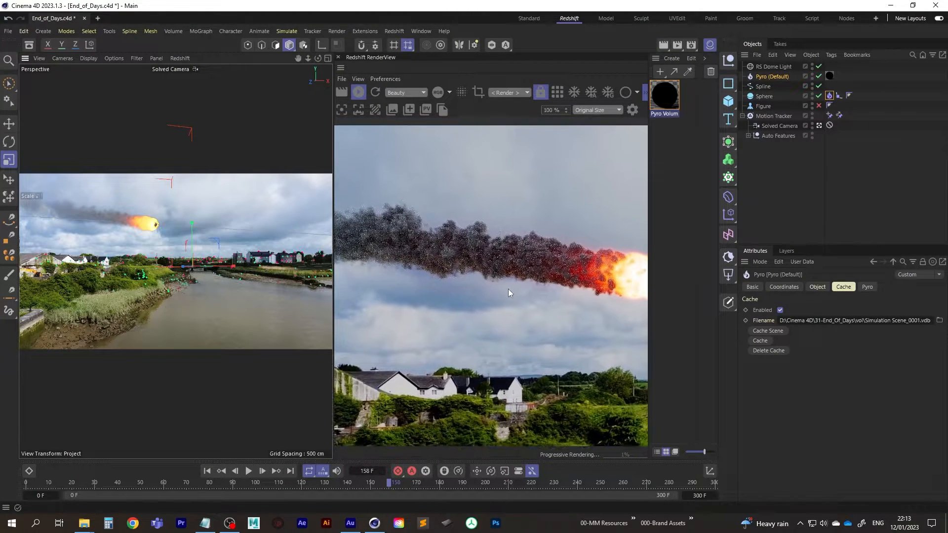
{"action": "left_click", "coordinate": [358, 93]}
Step: Play the cached simulation on to around frame 268, render that frame interactively, and stop the render
{"action": "left_click", "coordinate": [249, 472]}
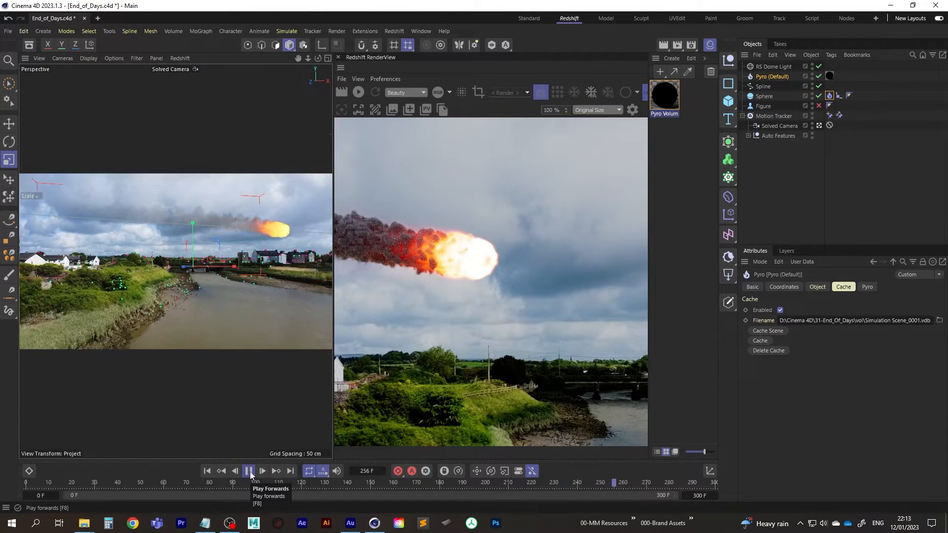
{"action": "left_click", "coordinate": [249, 471]}
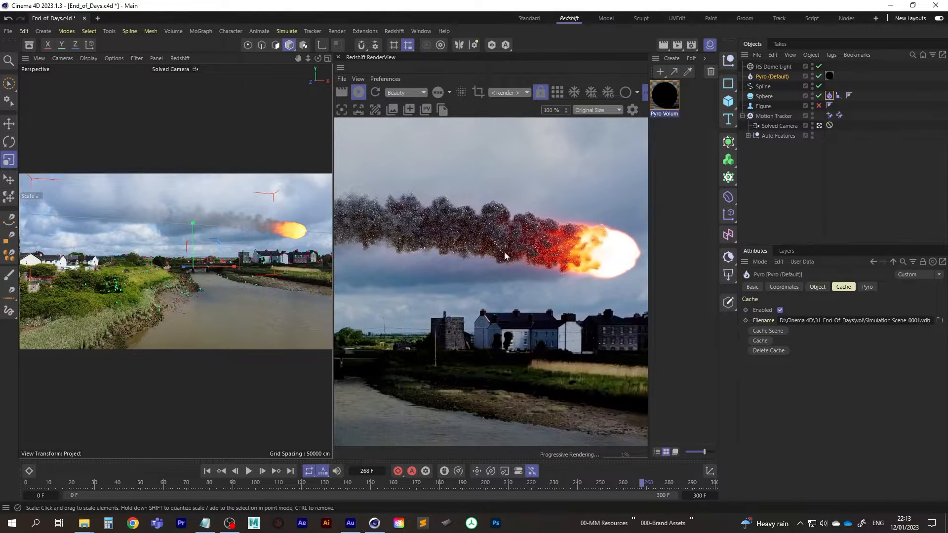
{"action": "left_click", "coordinate": [359, 97]}
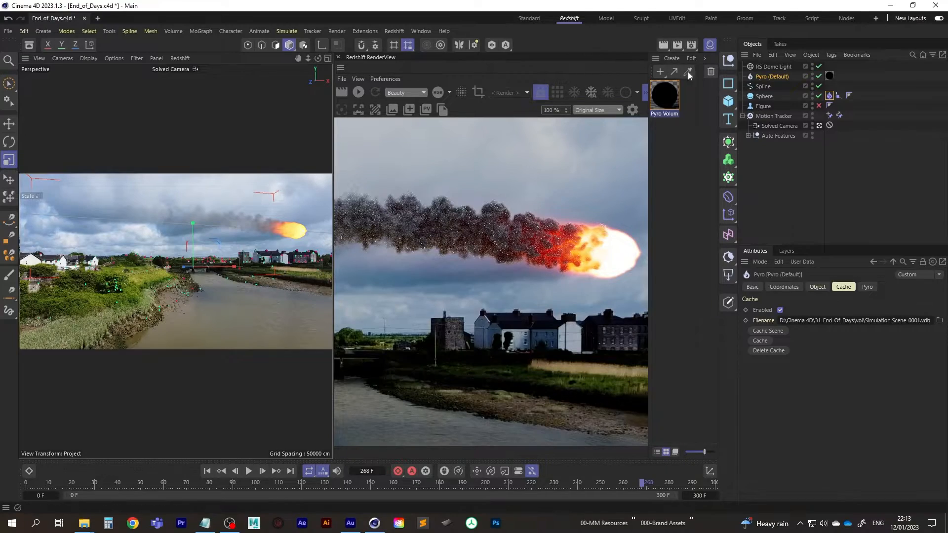
Step: Back in the Standard layout at the first frame, give the Sphere an RS Object tag with visibility Override on and Primary Ray Visible off
{"action": "left_click", "coordinate": [533, 19]}
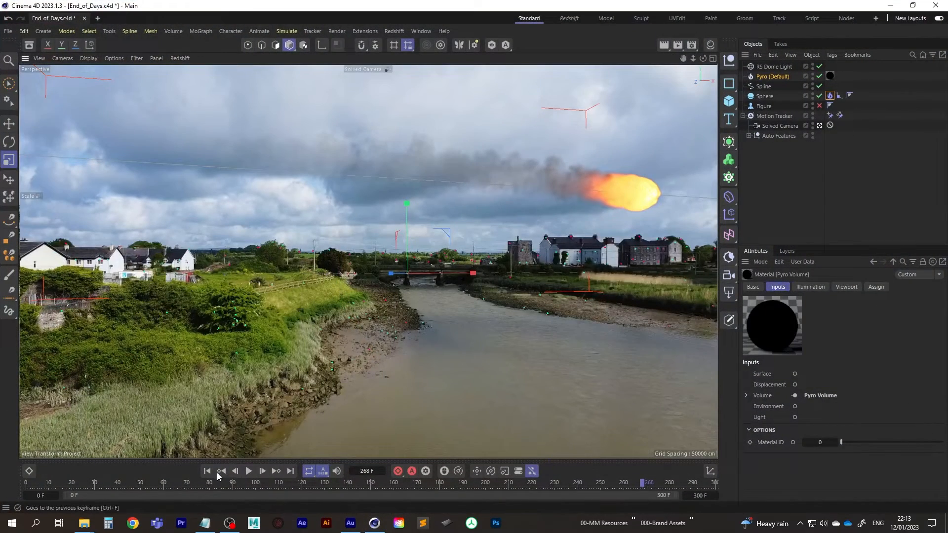
{"action": "left_click", "coordinate": [222, 472]}
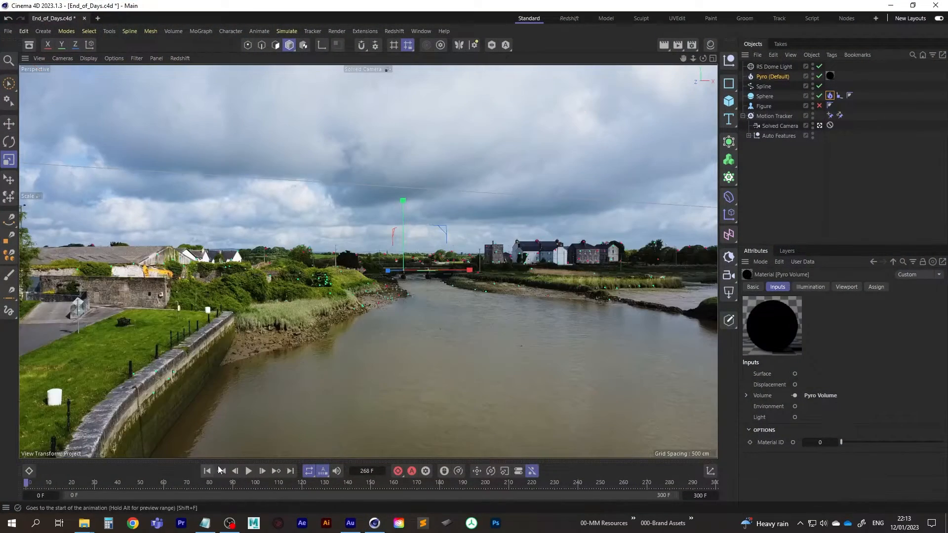
{"action": "left_click", "coordinate": [770, 97]}
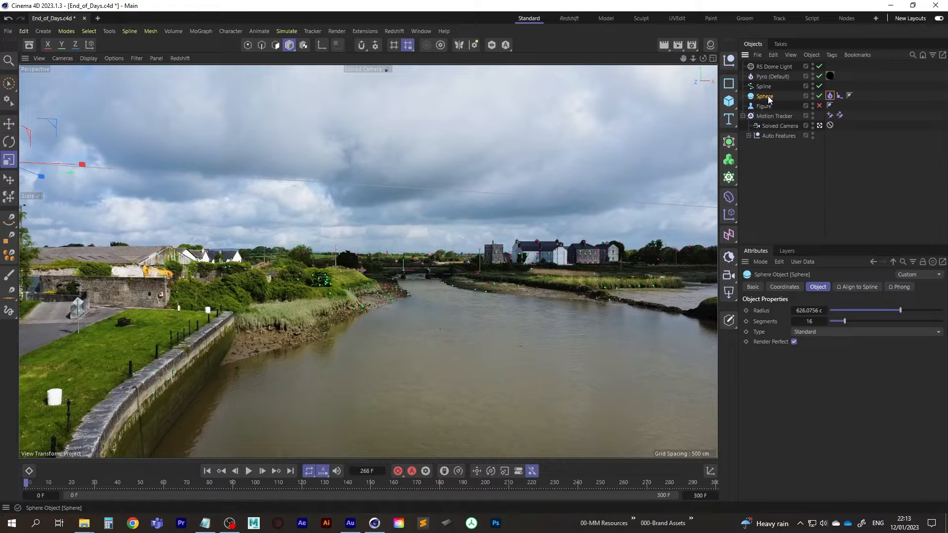
{"action": "right_click", "coordinate": [769, 98]}
{"action": "mouse_move", "coordinate": [802, 129]}
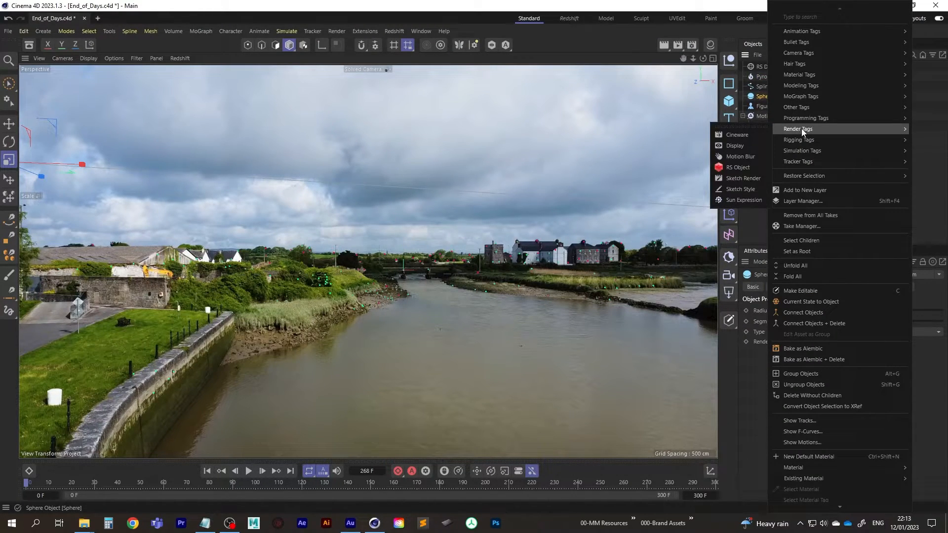
{"action": "left_click", "coordinate": [738, 169]}
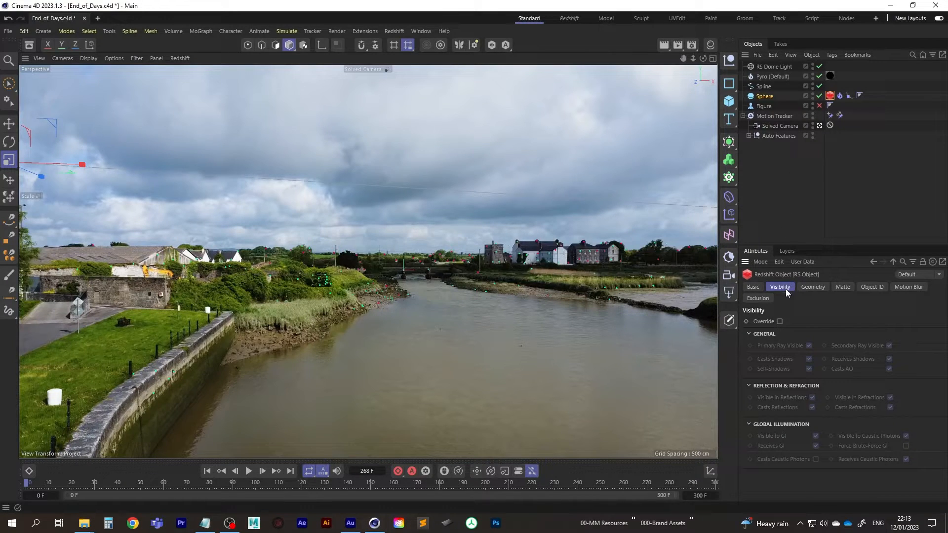
{"action": "left_click", "coordinate": [779, 322]}
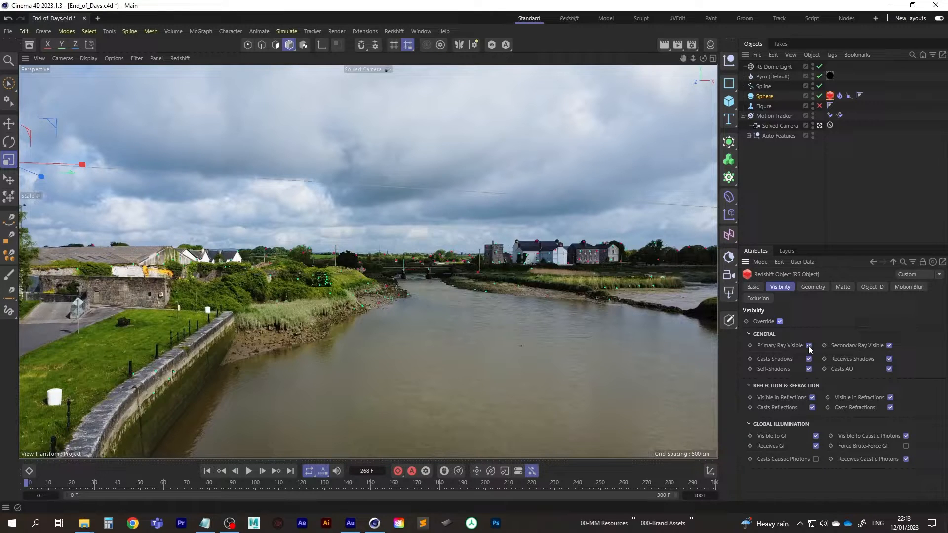
Step: At frame 146, turn off the Motion Tracker's Show Footage through Camera and the RS Dome Light's Background option
{"action": "left_click", "coordinate": [248, 471]}
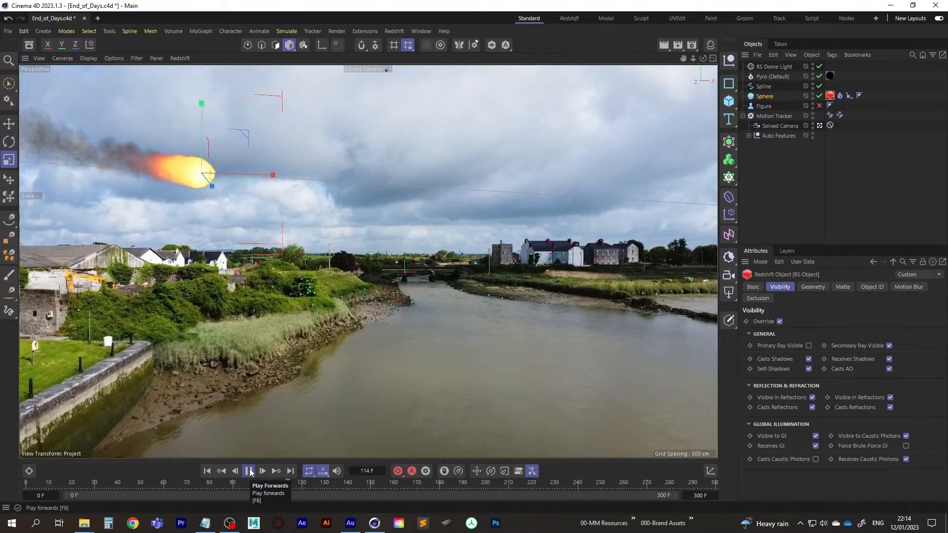
{"action": "left_click", "coordinate": [250, 472]}
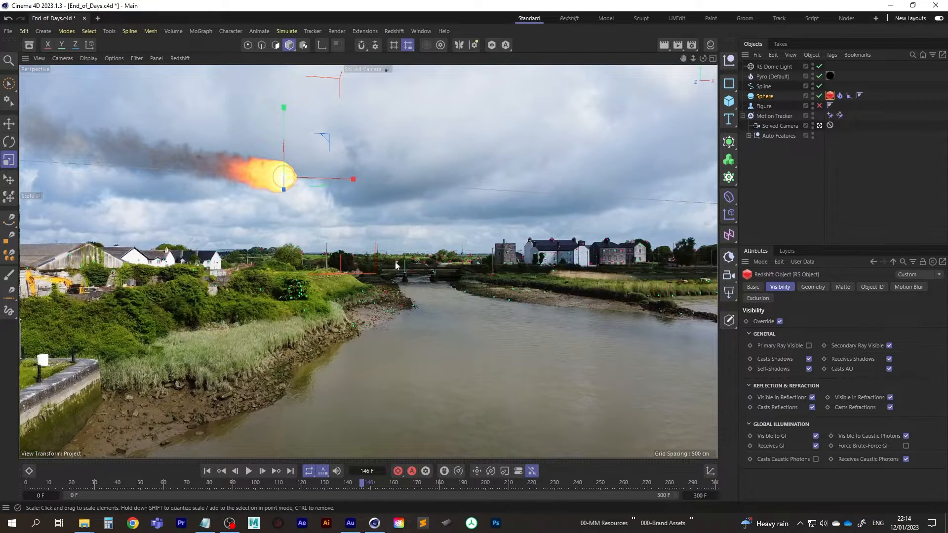
{"action": "left_click", "coordinate": [774, 116]}
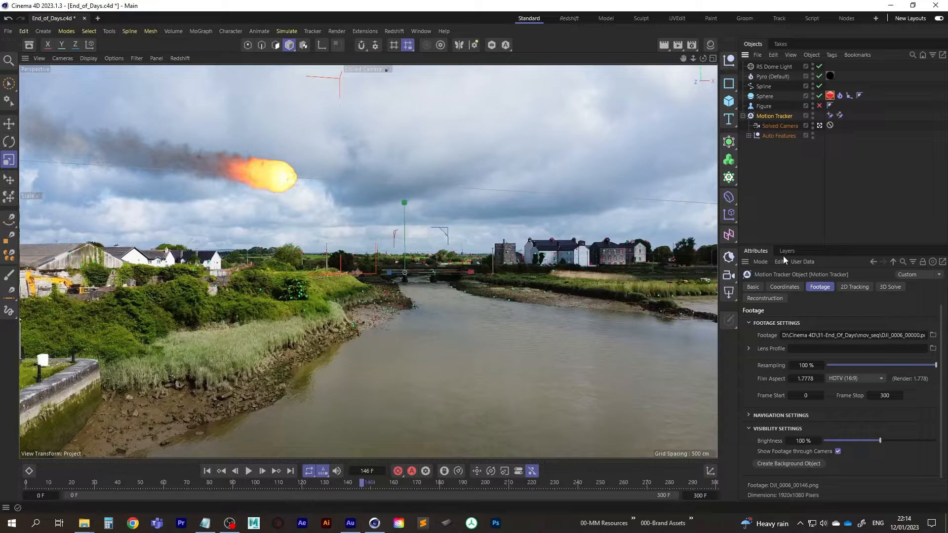
{"action": "left_click", "coordinate": [838, 451]}
{"action": "left_click", "coordinate": [772, 68]}
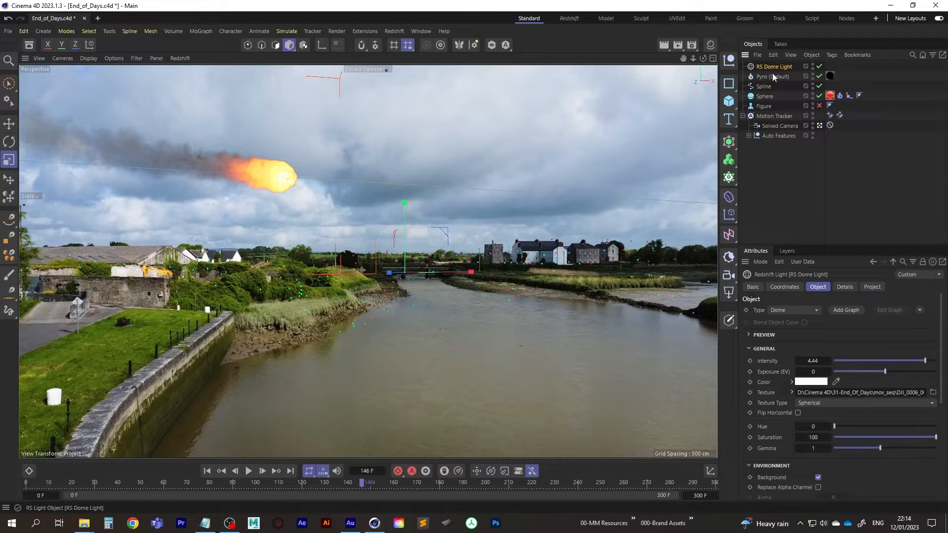
{"action": "left_click", "coordinate": [818, 478]}
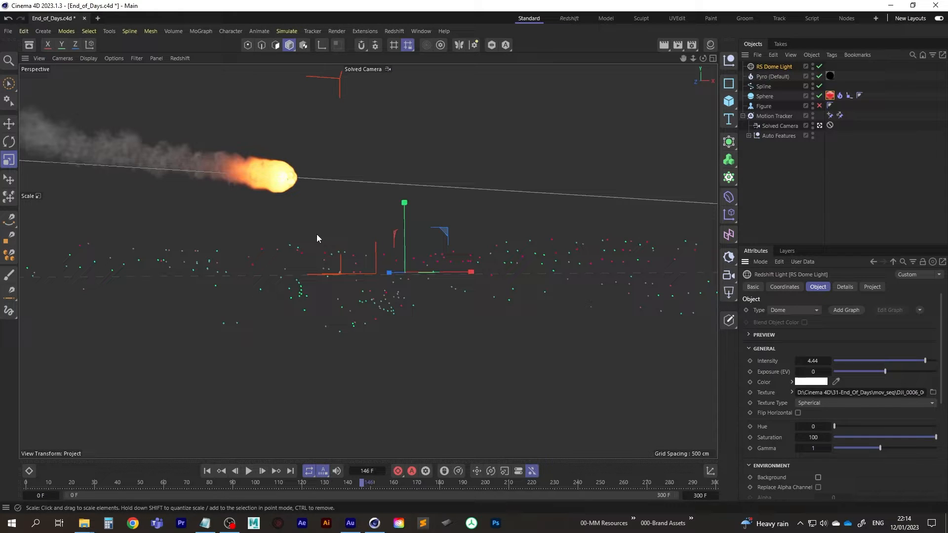
Step: Enable the Alpha Channel for the regular image in the render settings' save options
{"action": "left_click", "coordinate": [692, 44]}
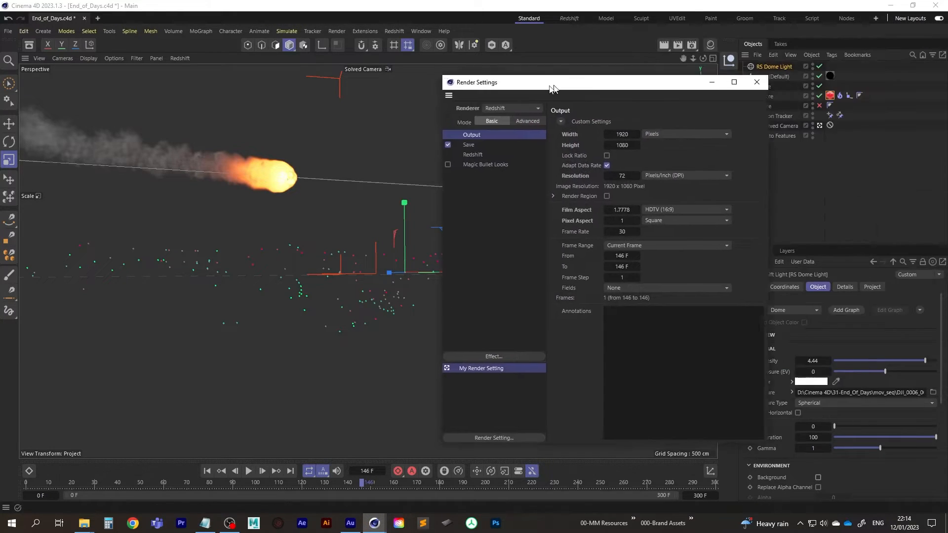
{"action": "left_click", "coordinate": [467, 146]}
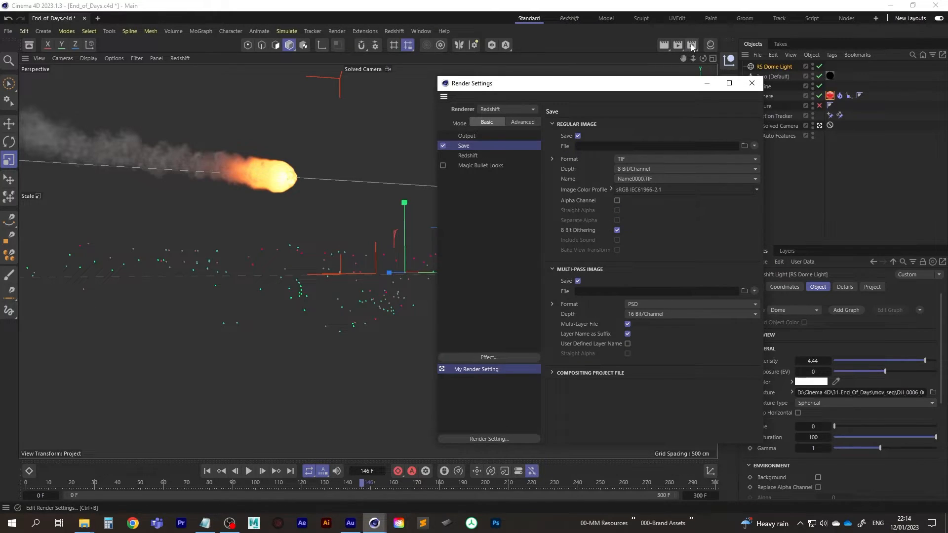
{"action": "left_click_drag", "start_coordinate": [660, 82], "coordinate": [596, 69]}
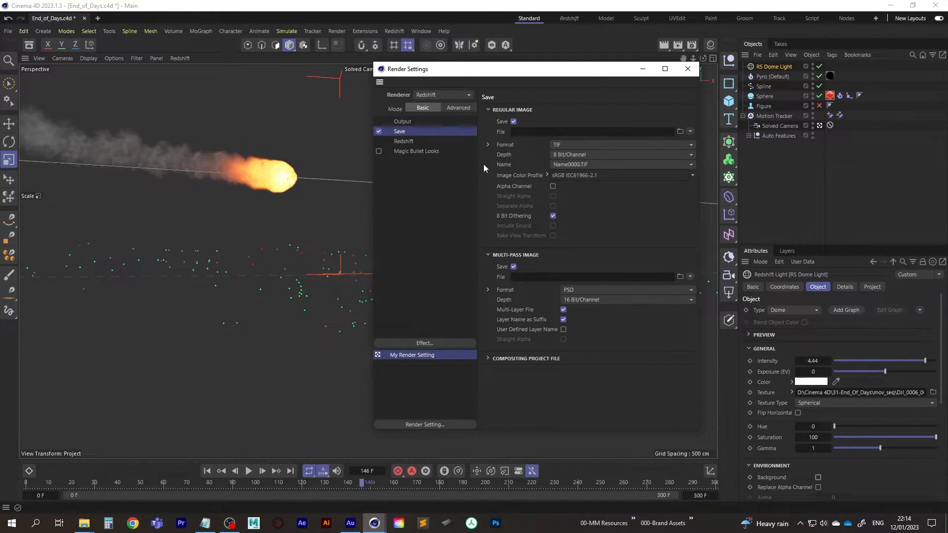
{"action": "left_click", "coordinate": [554, 187]}
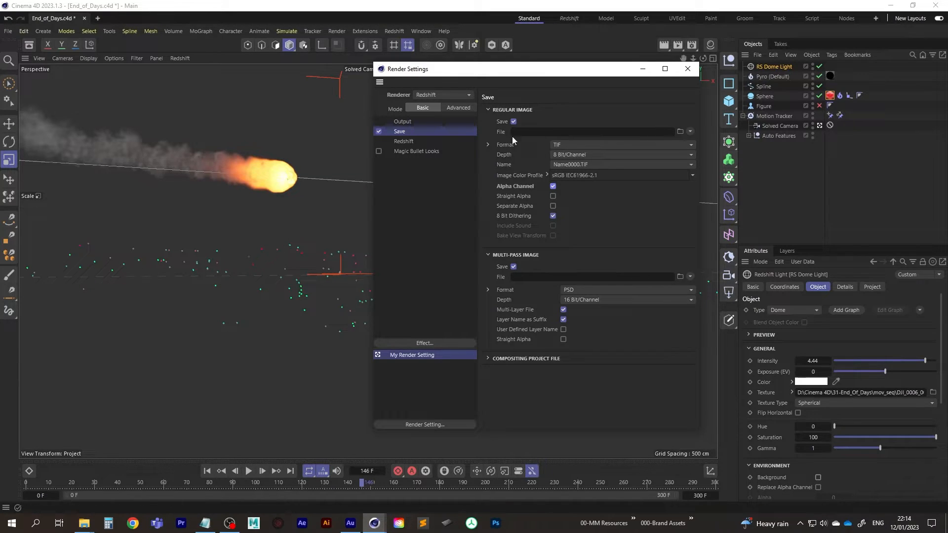
Step: Set the render output's frame range to All Frames and return to the save options
{"action": "left_click", "coordinate": [404, 123]}
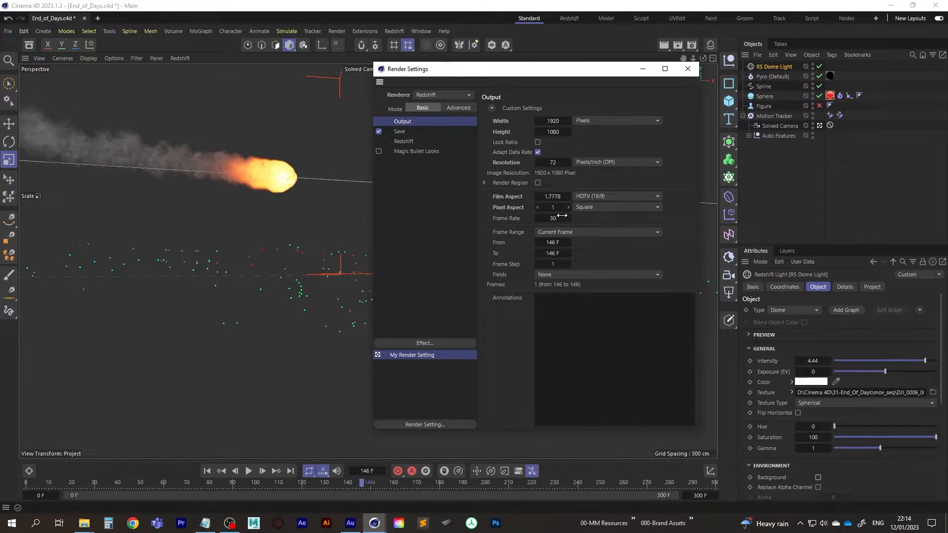
{"action": "left_click", "coordinate": [582, 232]}
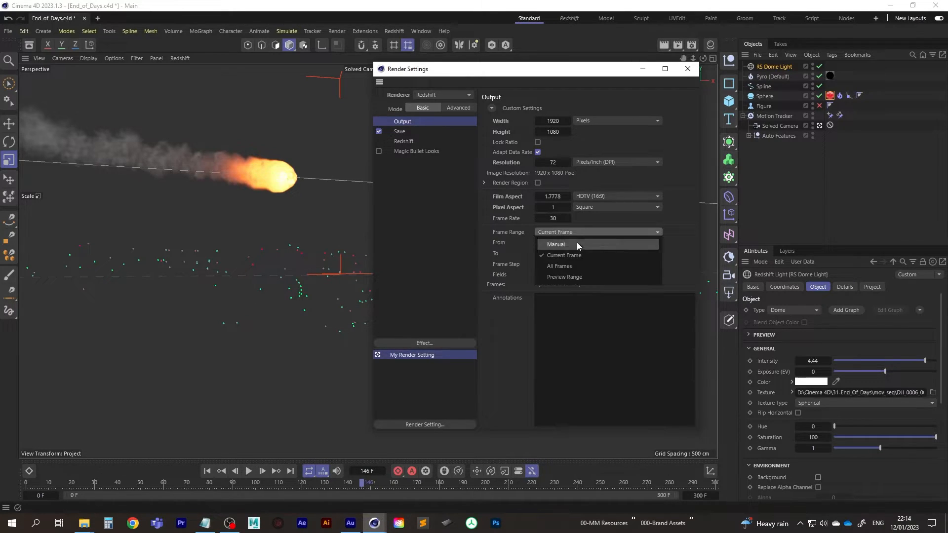
{"action": "left_click", "coordinate": [568, 269]}
{"action": "left_click", "coordinate": [398, 130]}
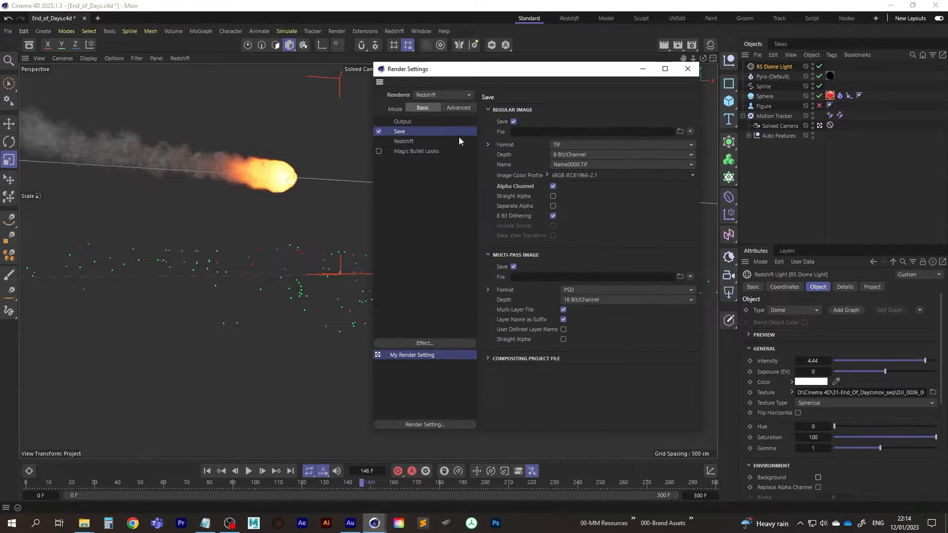
Step: Disable saving of the multi-pass image and set the regular image format to PNG in the render settings
{"action": "left_click", "coordinate": [513, 267]}
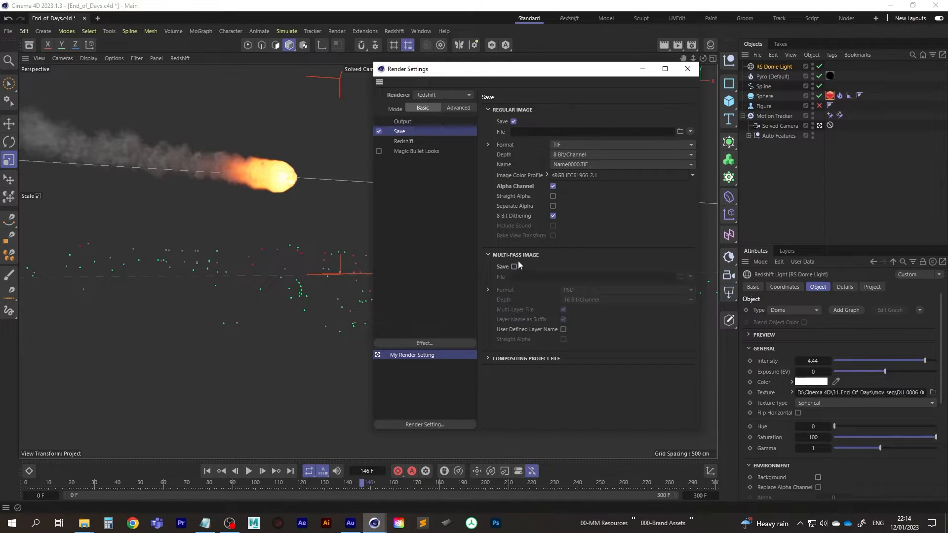
{"action": "left_click", "coordinate": [588, 146]}
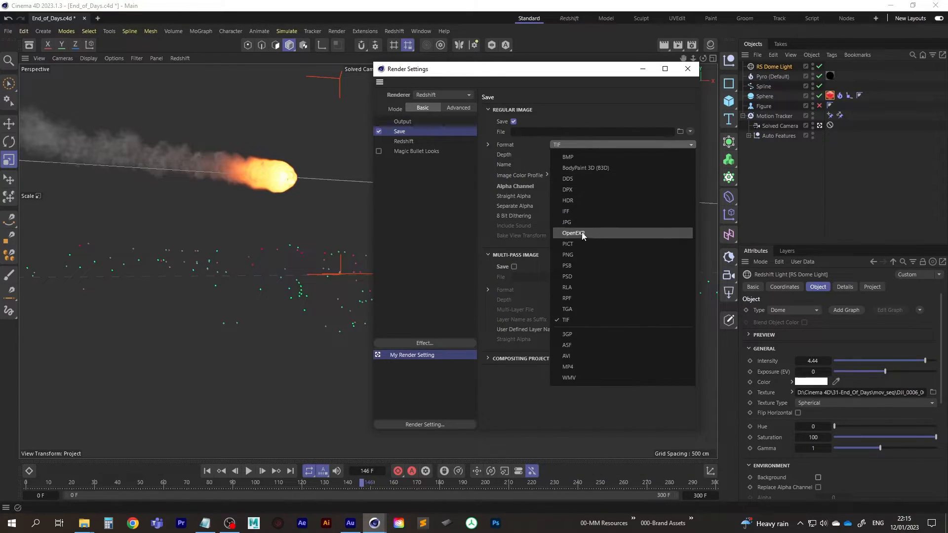
{"action": "left_click", "coordinate": [583, 253]}
Step: Browse for the regular image's save location and create and open a new folder named seq inside 31-End_Of_Days
{"action": "left_click", "coordinate": [681, 132]}
{"action": "left_click", "coordinate": [523, 102]}
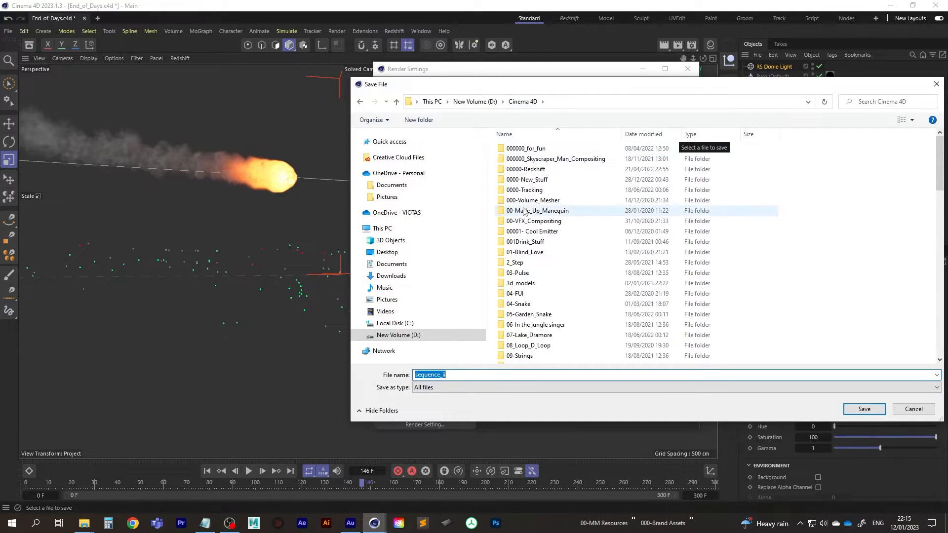
{"action": "scroll", "coordinate": [527, 206], "scroll_direction": "down", "scroll_amount": 10}
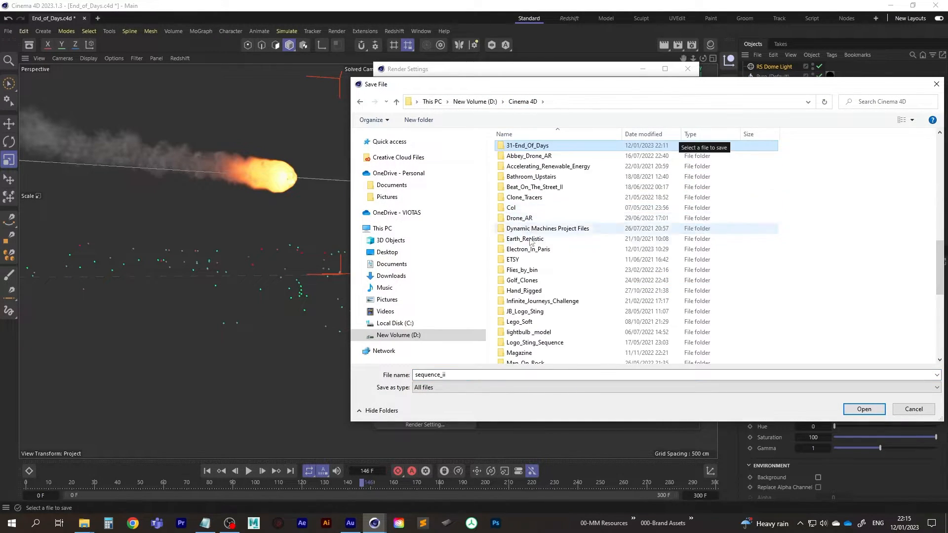
{"action": "double_click", "coordinate": [530, 147]}
{"action": "right_click", "coordinate": [554, 238]}
{"action": "mouse_move", "coordinate": [608, 353]}
{"action": "left_click", "coordinate": [694, 354]}
{"action": "type", "text": "seq"}
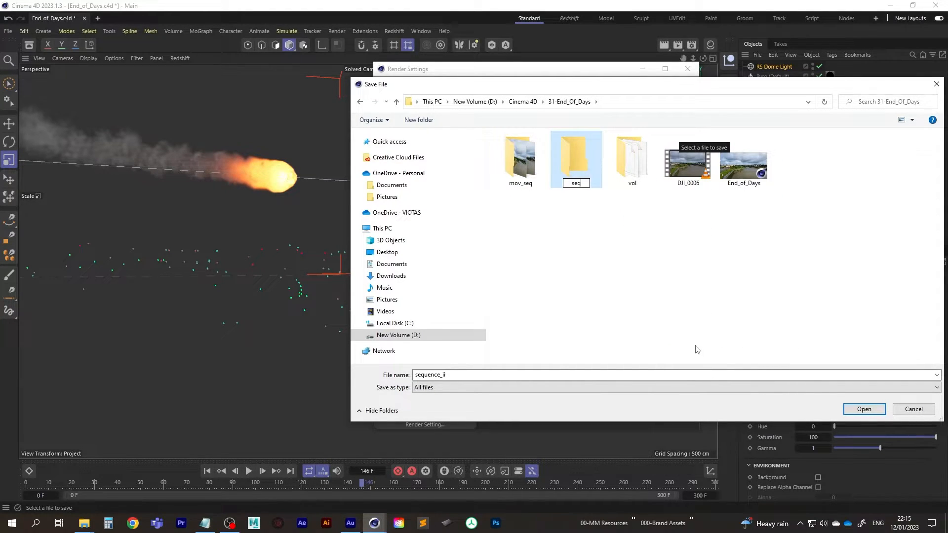
{"action": "key", "text": "Return"}
{"action": "key", "text": "Return"}
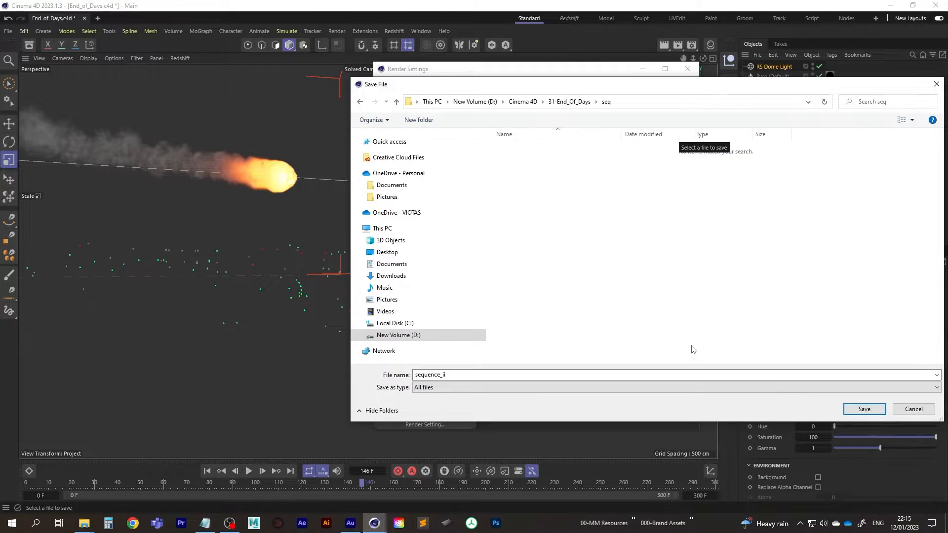
Step: Name the render output file end_of_days and save it to the seq folder
{"action": "left_click", "coordinate": [456, 376]}
{"action": "type", "text": "end"}
{"action": "key", "text": "Return"}
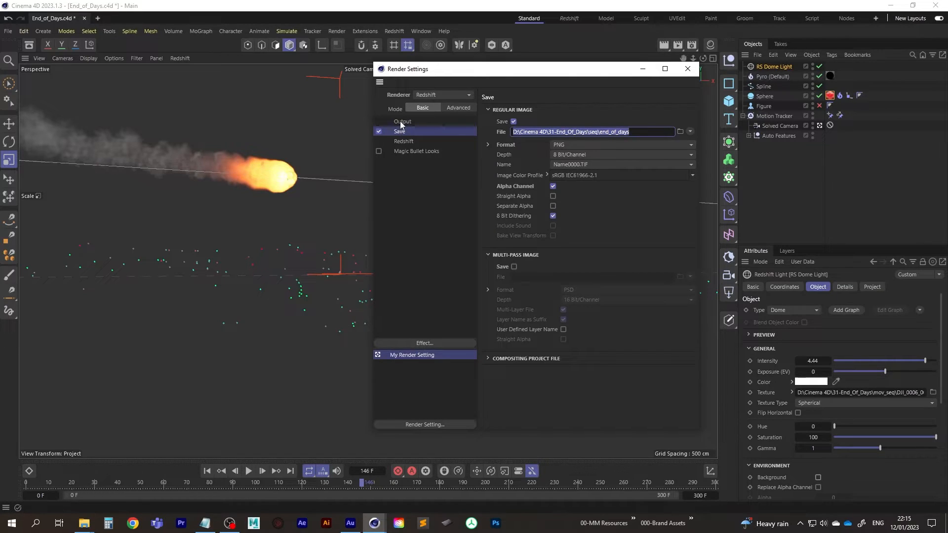
Step: Review the Redshift, Output and Save render settings in Advanced mode, then close the render settings
{"action": "left_click", "coordinate": [399, 141]}
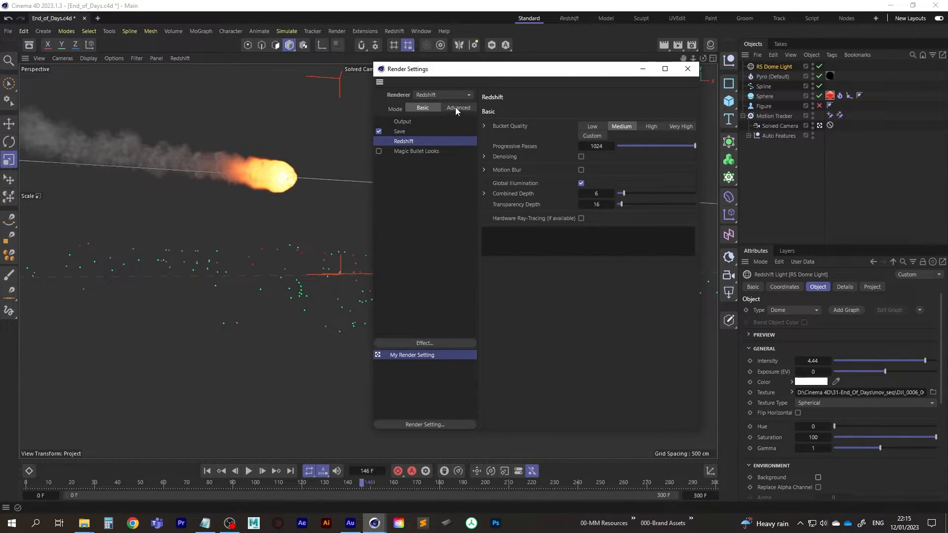
{"action": "left_click", "coordinate": [455, 107]}
{"action": "left_click", "coordinate": [532, 110]}
{"action": "left_click", "coordinate": [411, 123]}
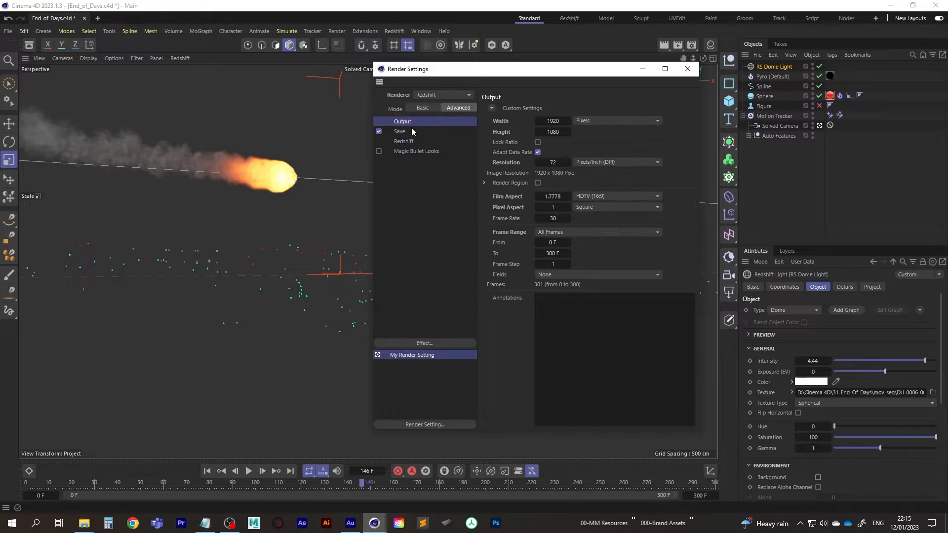
{"action": "left_click_drag", "start_coordinate": [524, 70], "coordinate": [401, 67]}
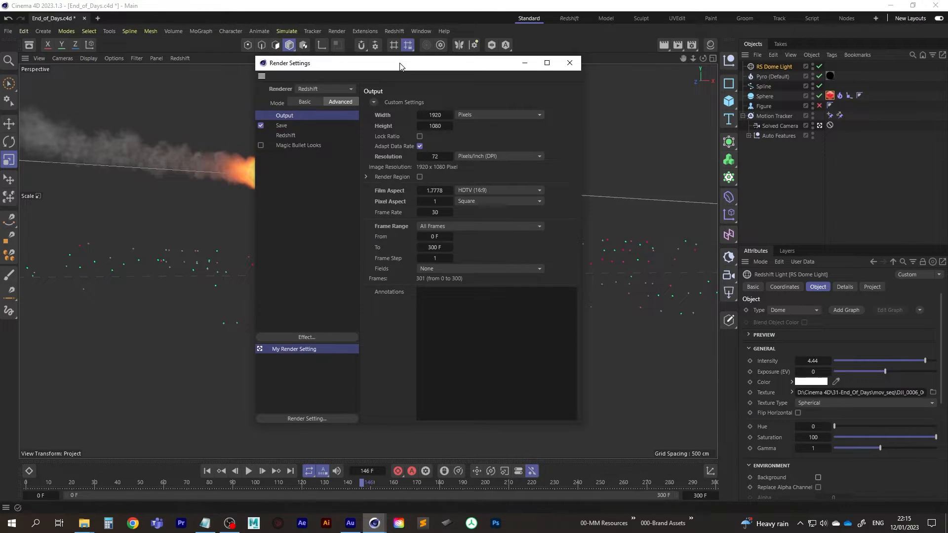
{"action": "left_click", "coordinate": [280, 126]}
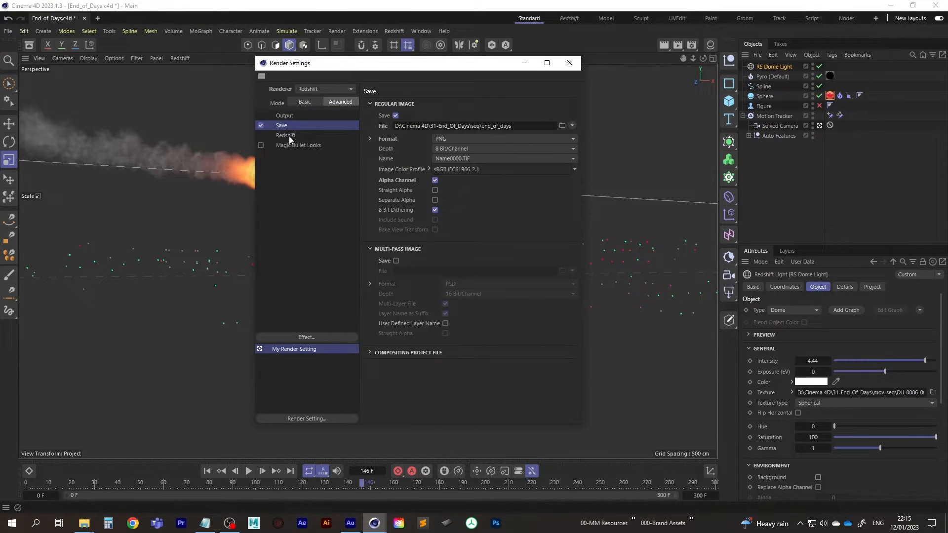
{"action": "left_click", "coordinate": [285, 116]}
{"action": "left_click", "coordinate": [569, 63]}
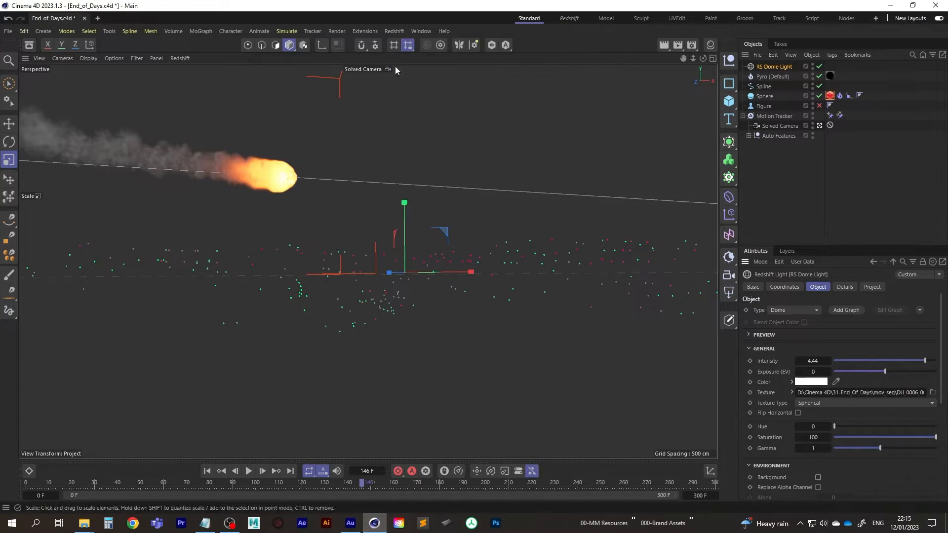
Step: Save the End_of_Days project and try to render all frames to the Picture Viewer
{"action": "left_click", "coordinate": [9, 32]}
{"action": "left_click", "coordinate": [38, 164]}
{"action": "left_click", "coordinate": [679, 44]}
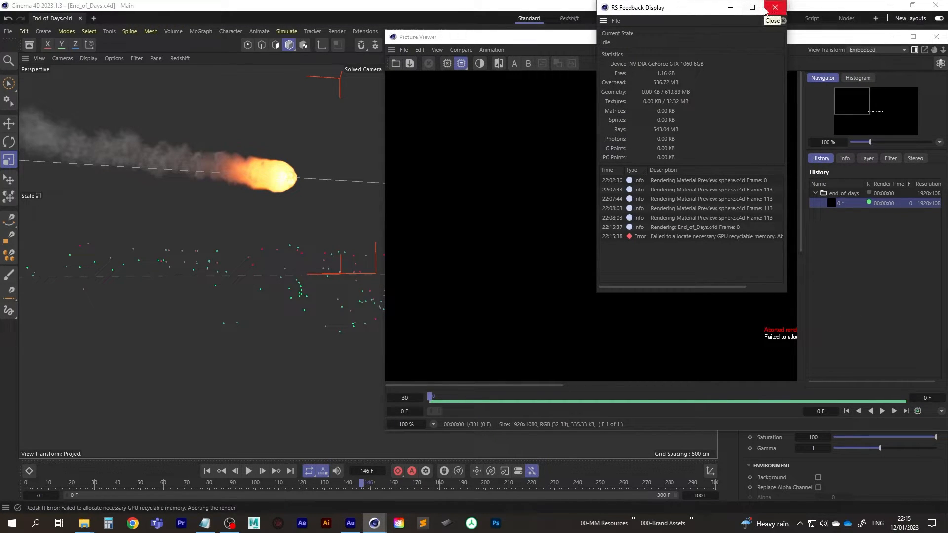
Step: Check the render log in the RS Feedback Display and the enlarged Picture Viewer, and close both windows
{"action": "left_click_drag", "start_coordinate": [711, 11], "coordinate": [657, 50]}
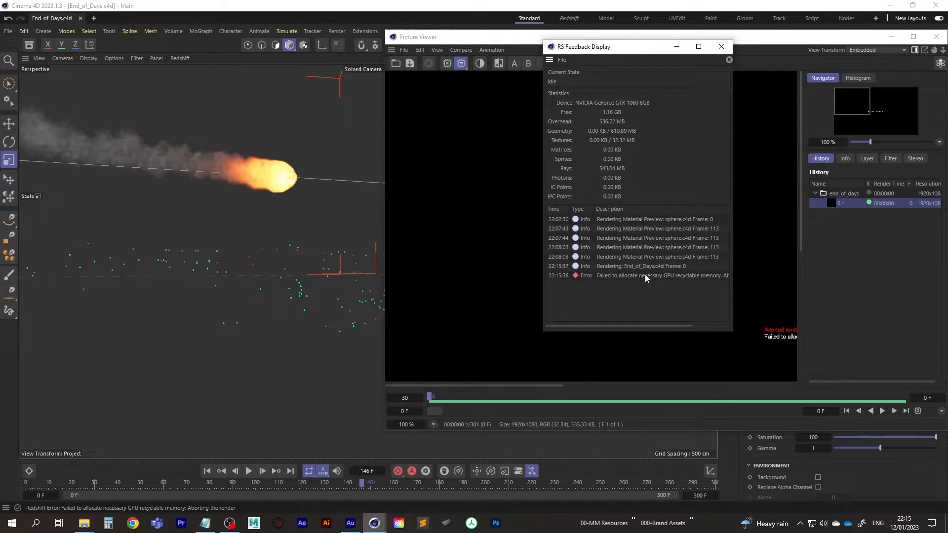
{"action": "left_click", "coordinate": [722, 47]}
{"action": "double_click", "coordinate": [529, 37]}
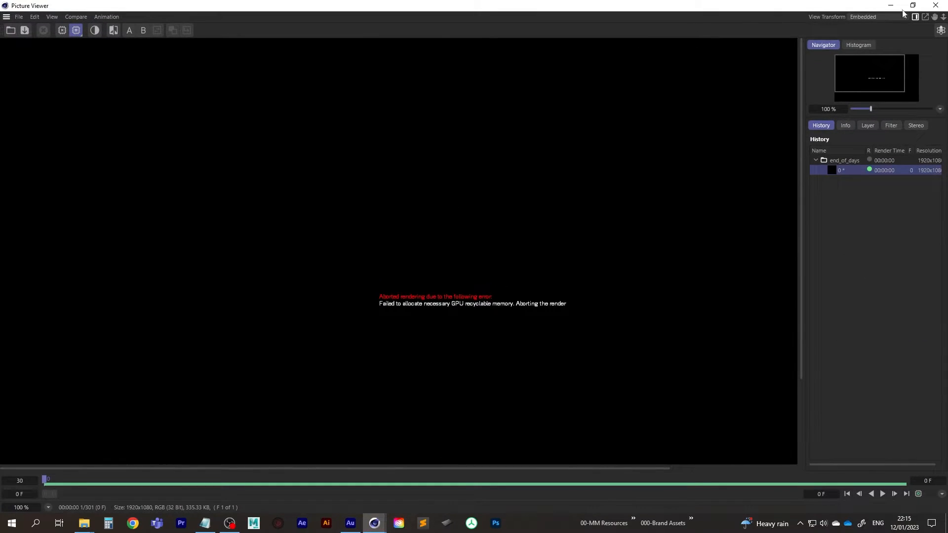
{"action": "left_click", "coordinate": [936, 5]}
Step: Save the project again and restart the Picture Viewer render of the sequence
{"action": "left_click", "coordinate": [9, 32]}
{"action": "left_click", "coordinate": [34, 164]}
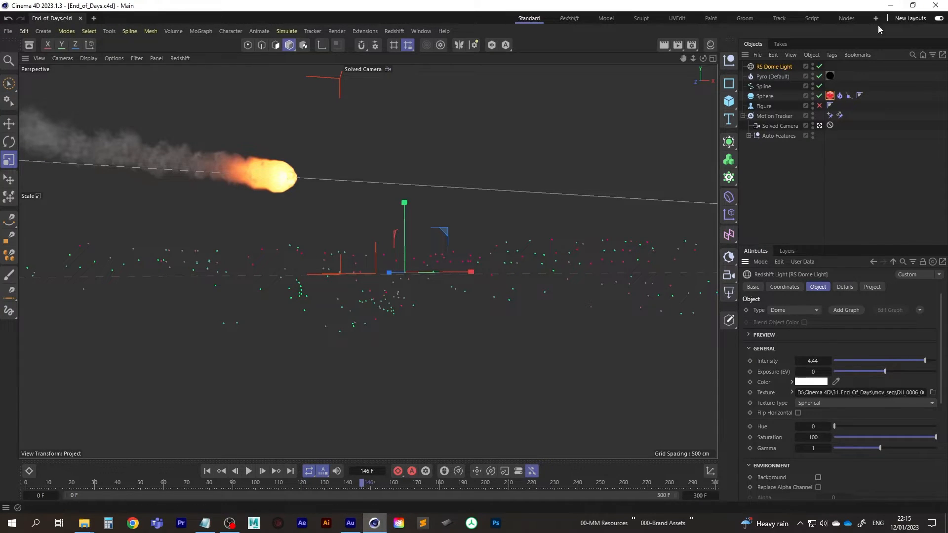
{"action": "left_click", "coordinate": [891, 5]}
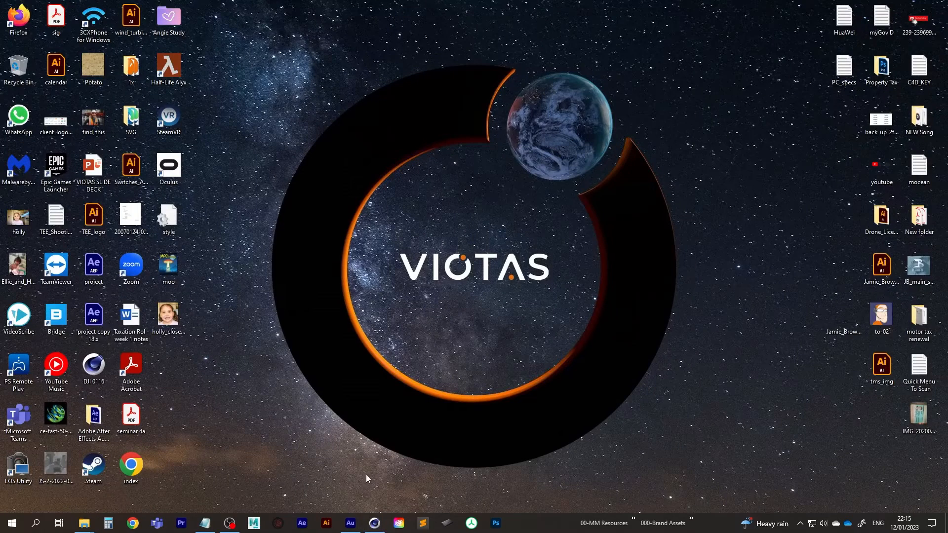
{"action": "left_click", "coordinate": [375, 524]}
{"action": "left_click", "coordinate": [677, 46]}
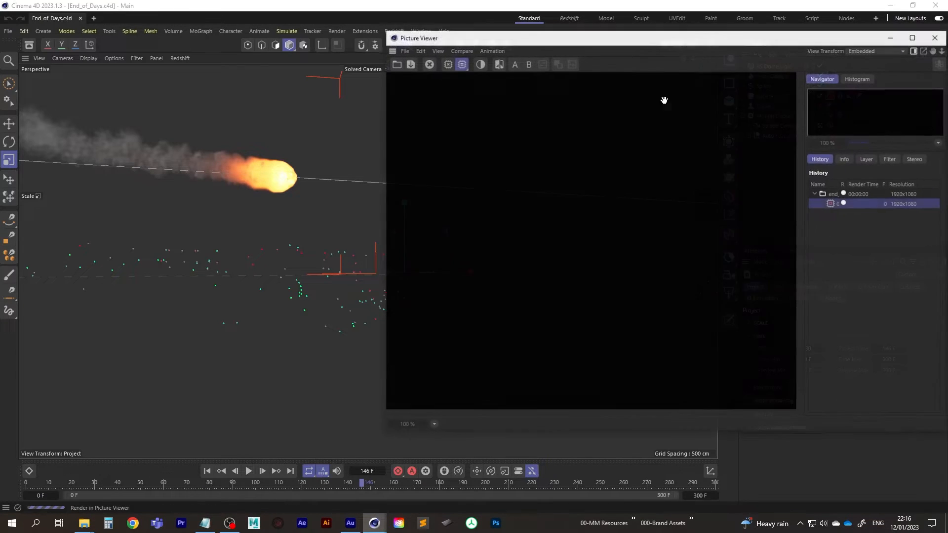
{"action": "left_click_drag", "start_coordinate": [711, 39], "coordinate": [539, 1]}
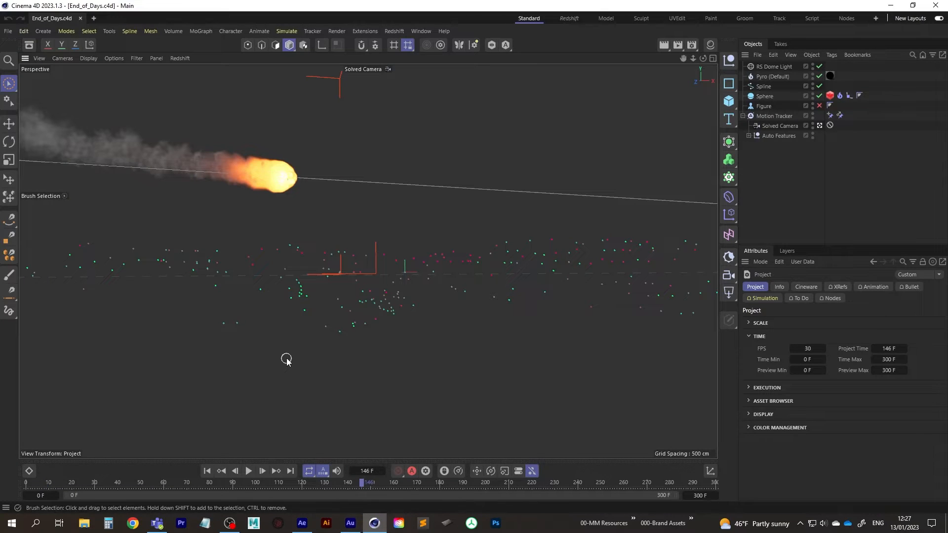
Step: Switch to After Effects and import the rendered end_of_days frames from the seq folder as a PNG sequence
{"action": "left_click", "coordinate": [309, 526]}
{"action": "double_click", "coordinate": [68, 186]}
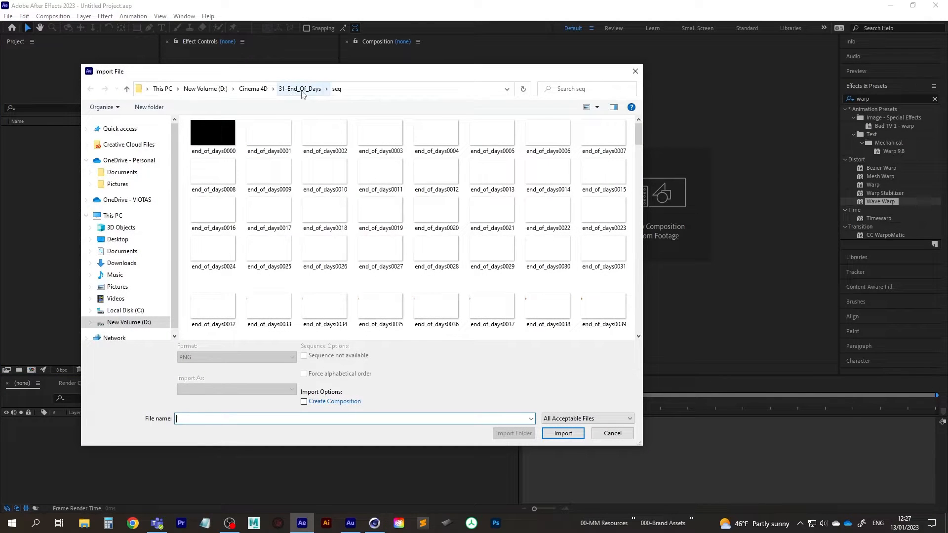
{"action": "left_click", "coordinate": [214, 135]}
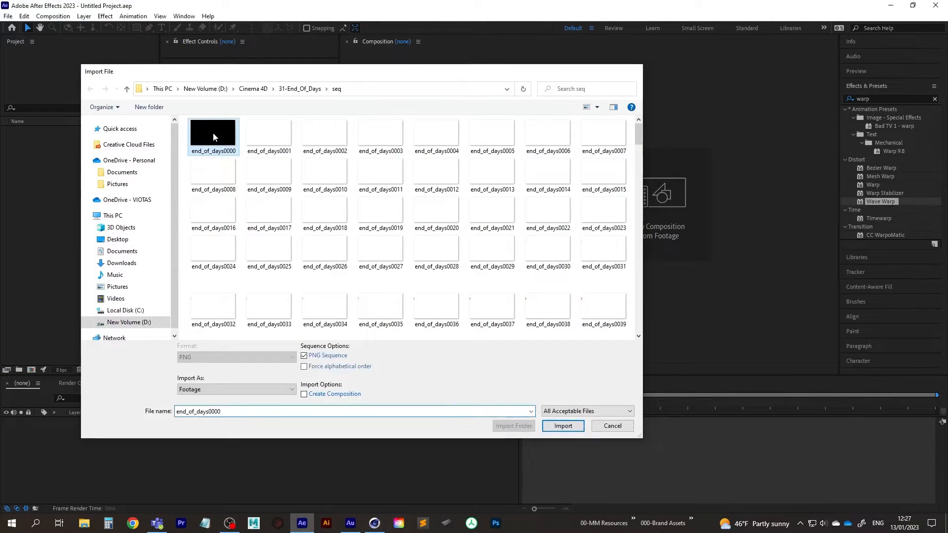
{"action": "double_click", "coordinate": [212, 133]}
Step: Import the DJI_0006 drone footage from the mov_seq folder as a PNG sequence
{"action": "double_click", "coordinate": [87, 232]}
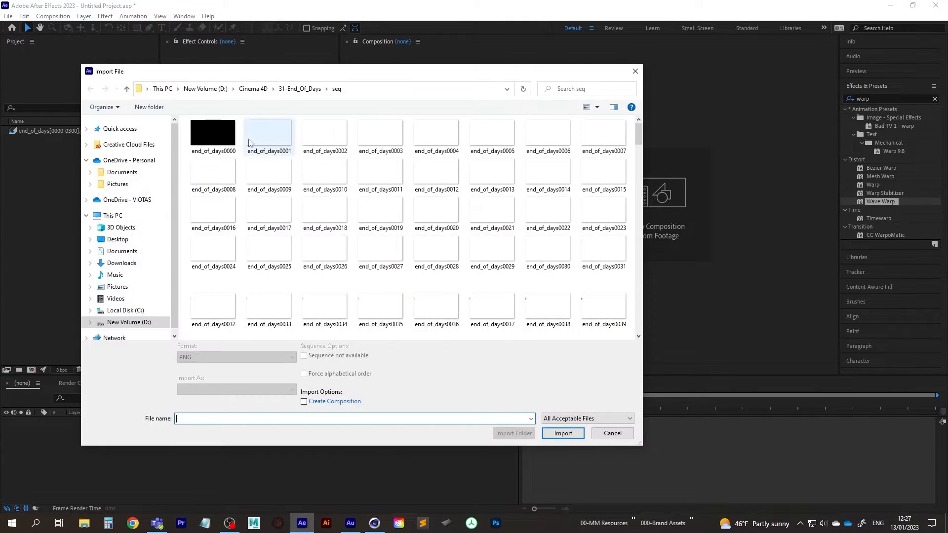
{"action": "left_click", "coordinate": [299, 89]}
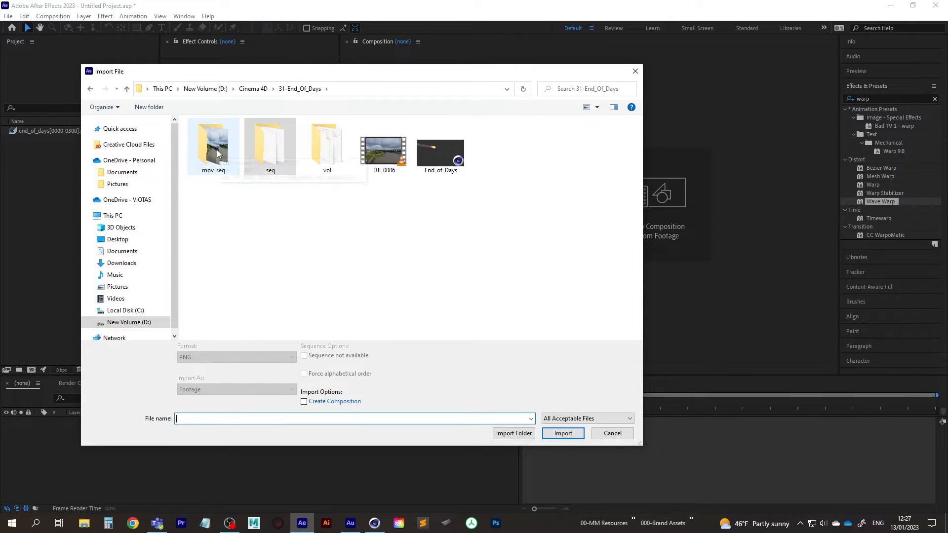
{"action": "double_click", "coordinate": [215, 149]}
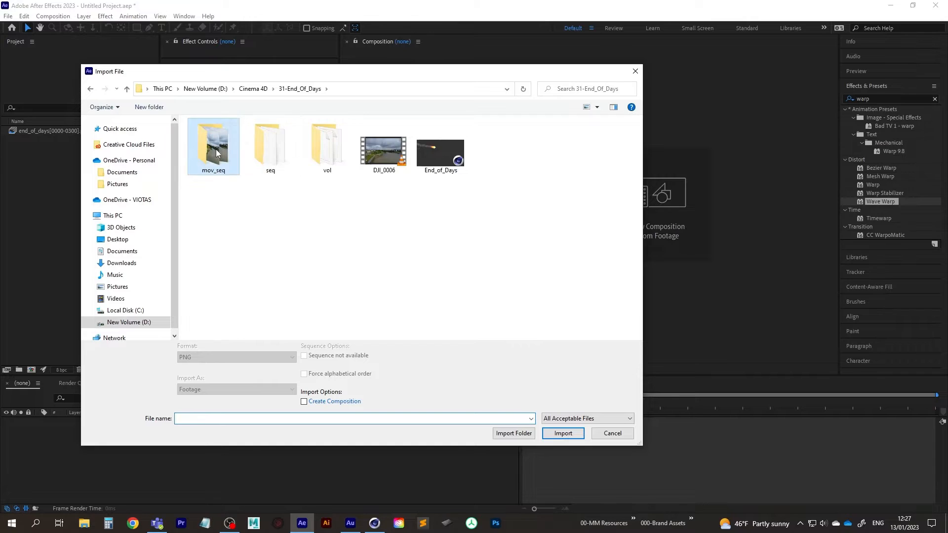
{"action": "double_click", "coordinate": [218, 151]}
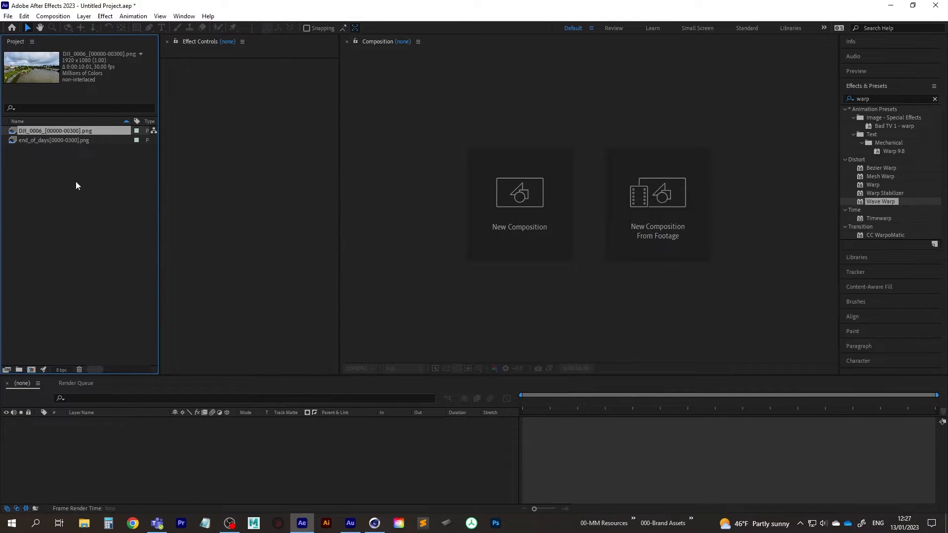
Step: Create a composition from the DJI_0006 sequence and place the end_of_days sequence above it as the top layer
{"action": "left_click_drag", "start_coordinate": [45, 129], "coordinate": [30, 370]}
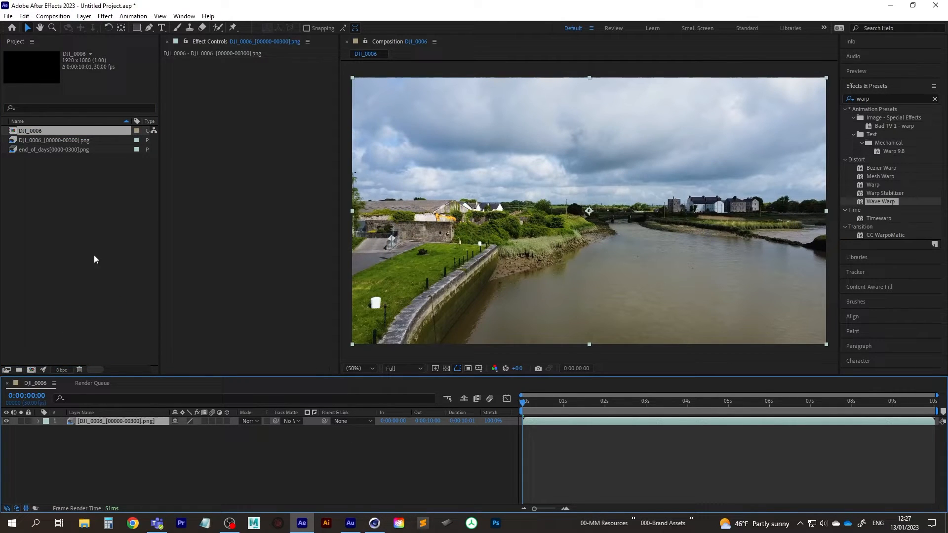
{"action": "left_click_drag", "start_coordinate": [524, 402], "coordinate": [629, 401]}
{"action": "left_click", "coordinate": [39, 140]}
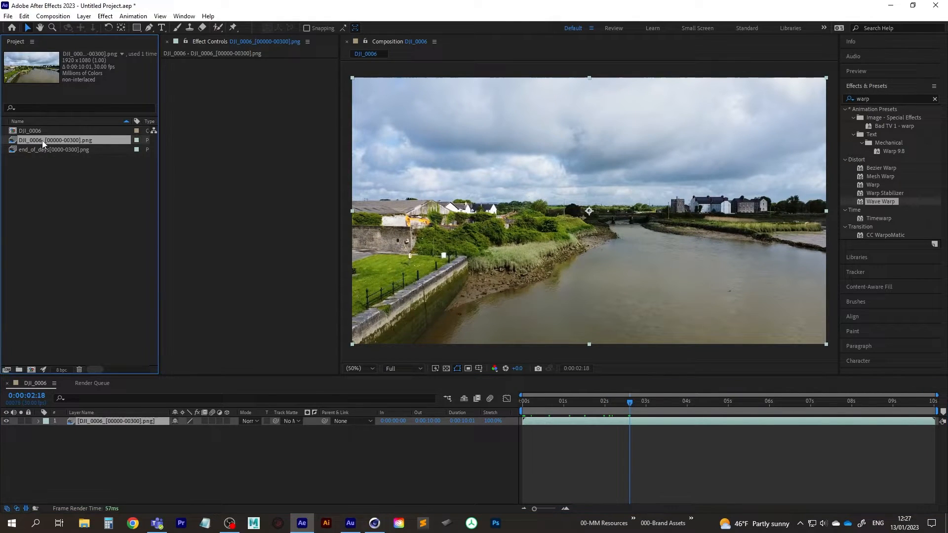
{"action": "left_click", "coordinate": [44, 150]}
{"action": "left_click_drag", "start_coordinate": [47, 150], "coordinate": [99, 421]}
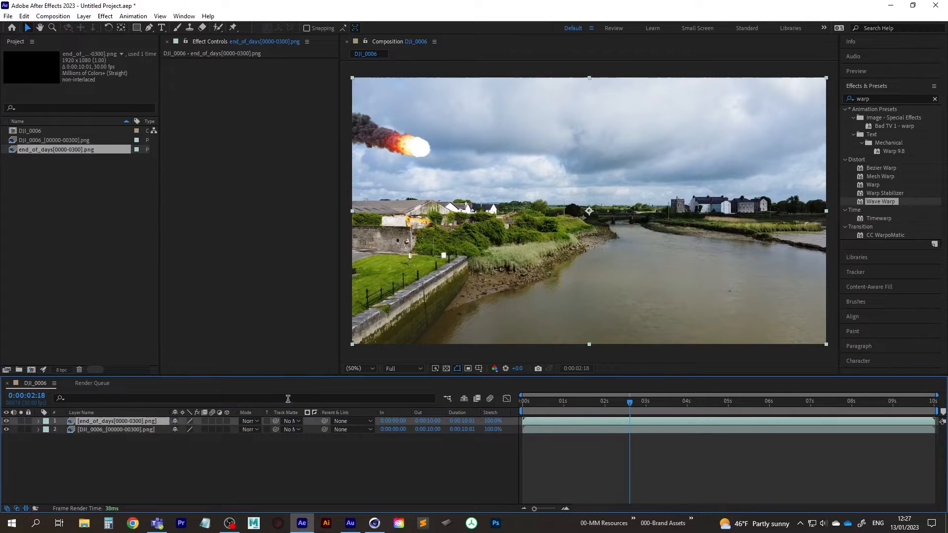
Step: Play back the meteor composite from the first frame and move the current time to 0:00:03:21
{"action": "left_click_drag", "start_coordinate": [631, 402], "coordinate": [490, 404]}
{"action": "key", "text": "space"}
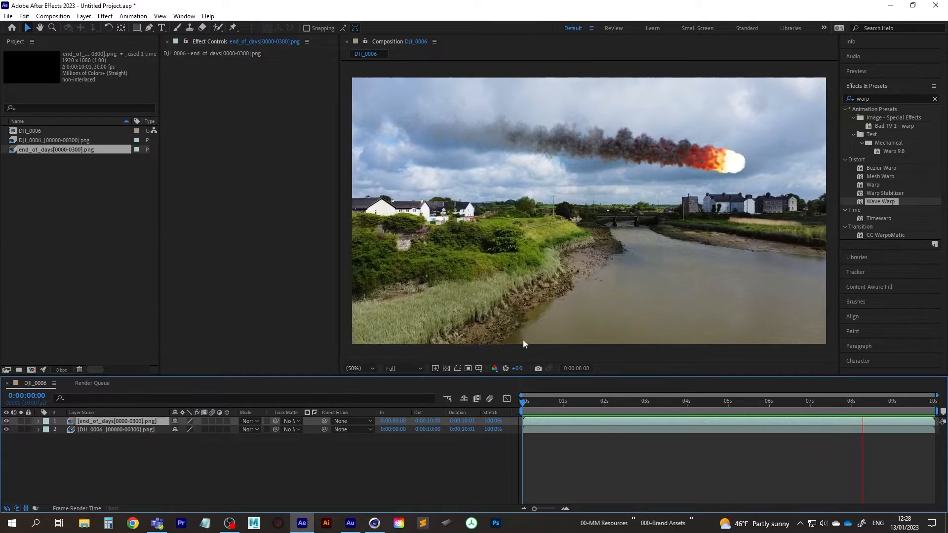
{"action": "left_click_drag", "start_coordinate": [536, 405], "coordinate": [675, 402]}
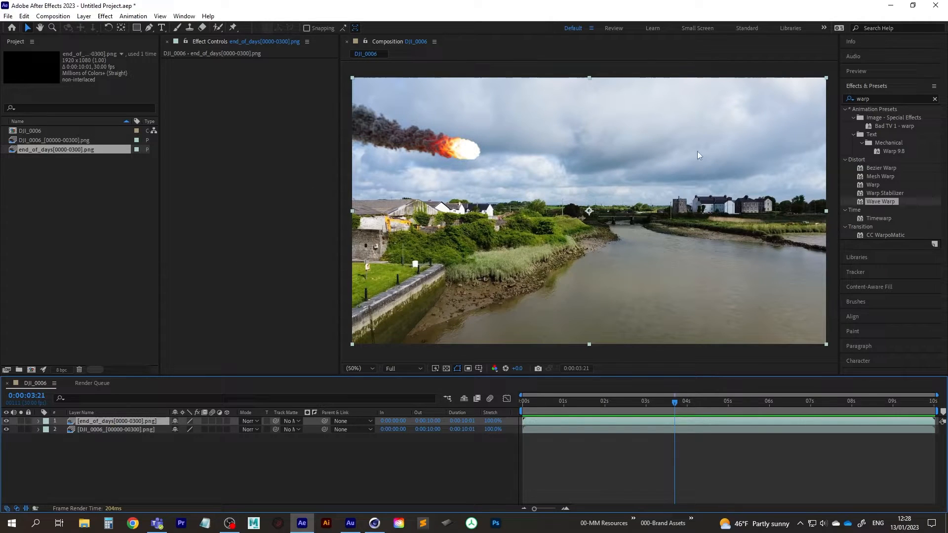
Step: Find the Lumetri Color effect and apply it to the end_of_days meteor layer
{"action": "left_click", "coordinate": [111, 430]}
{"action": "left_click", "coordinate": [113, 421]}
{"action": "left_click", "coordinate": [875, 98]}
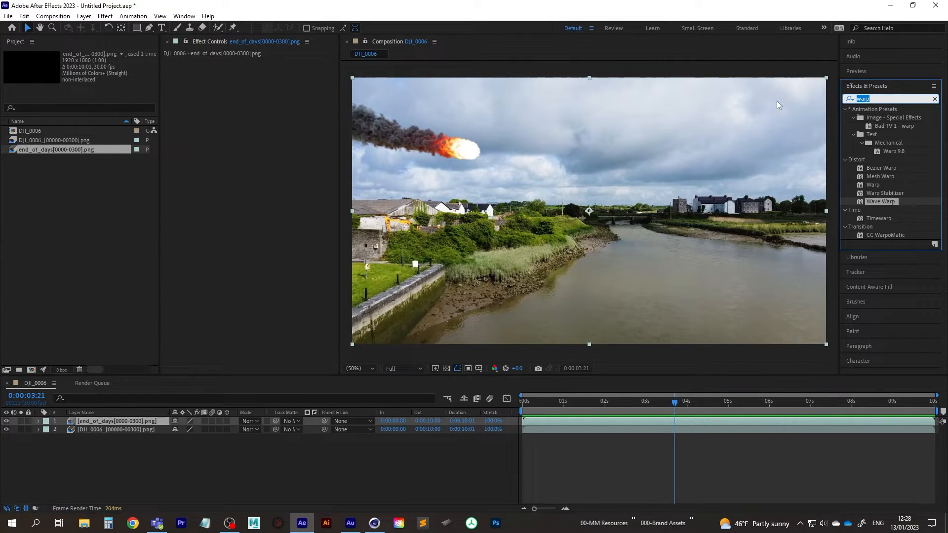
{"action": "left_click", "coordinate": [184, 15]}
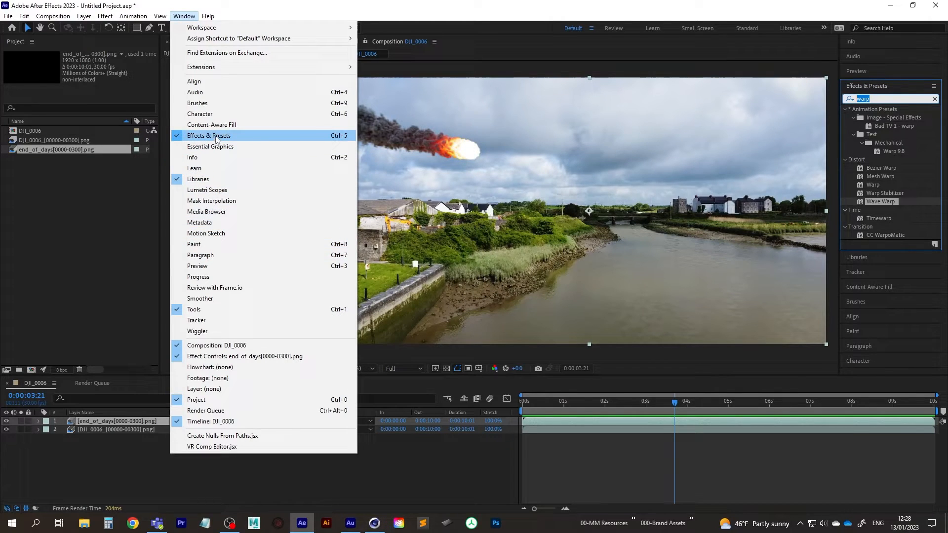
{"action": "left_click", "coordinate": [294, 143]}
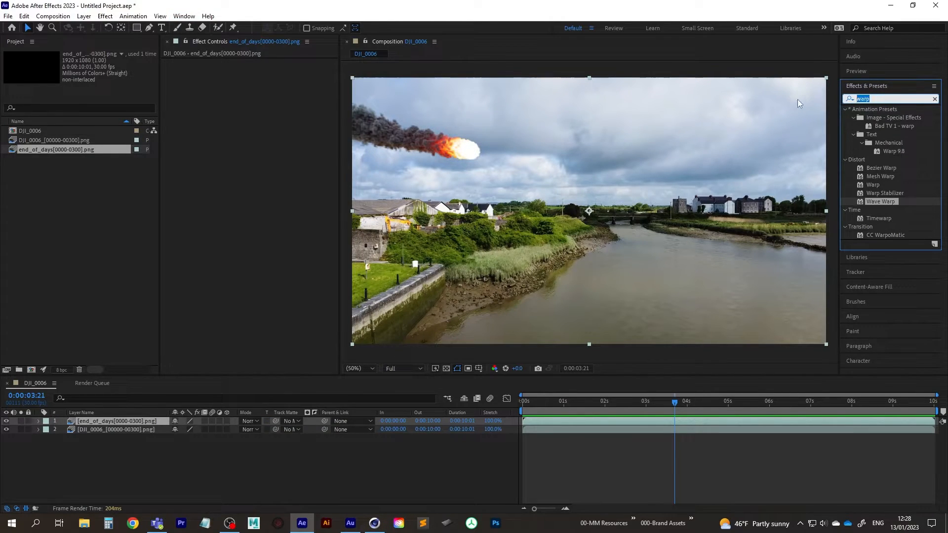
{"action": "type", "text": "lumet"}
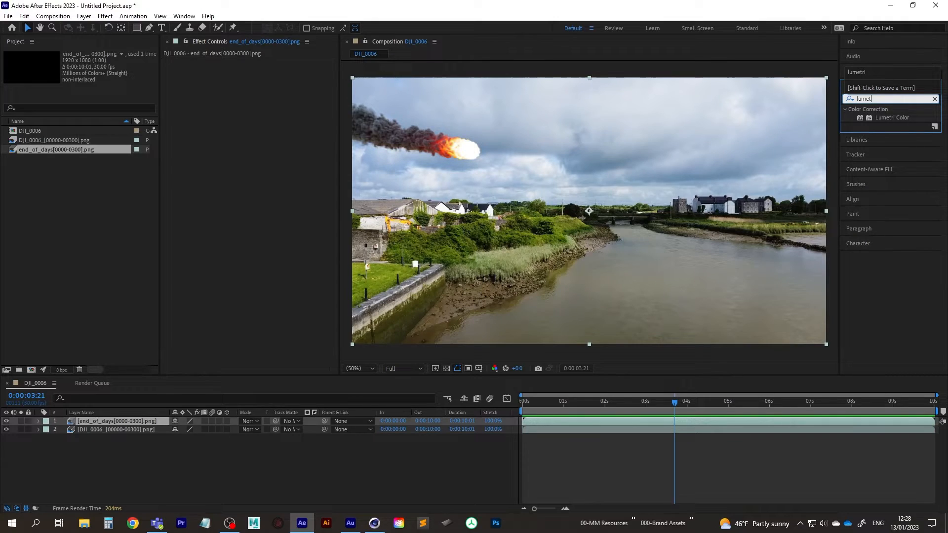
{"action": "left_click_drag", "start_coordinate": [890, 117], "coordinate": [120, 420]}
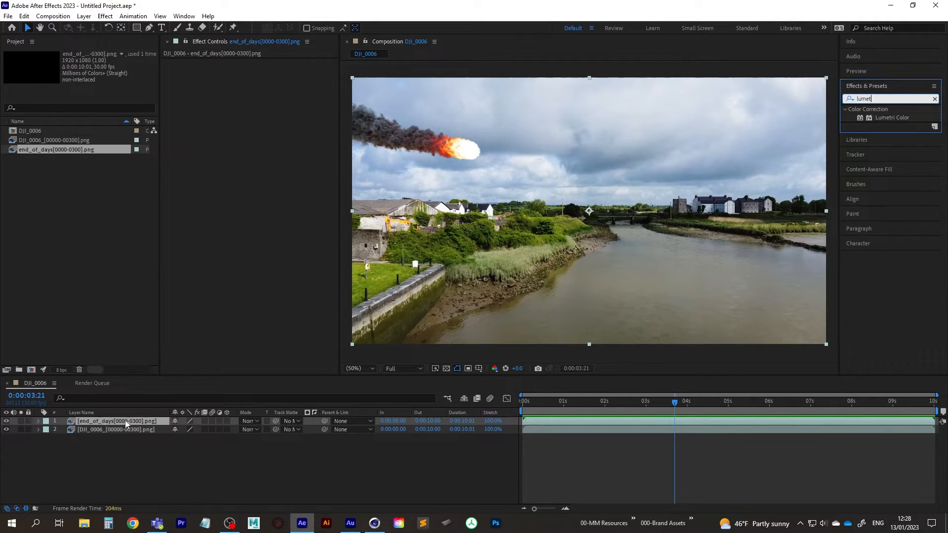
Step: Apply Lumetri Color to the end_of_days meteor layer and set its Basic Correction temperature to 54
{"action": "double_click", "coordinate": [890, 117]}
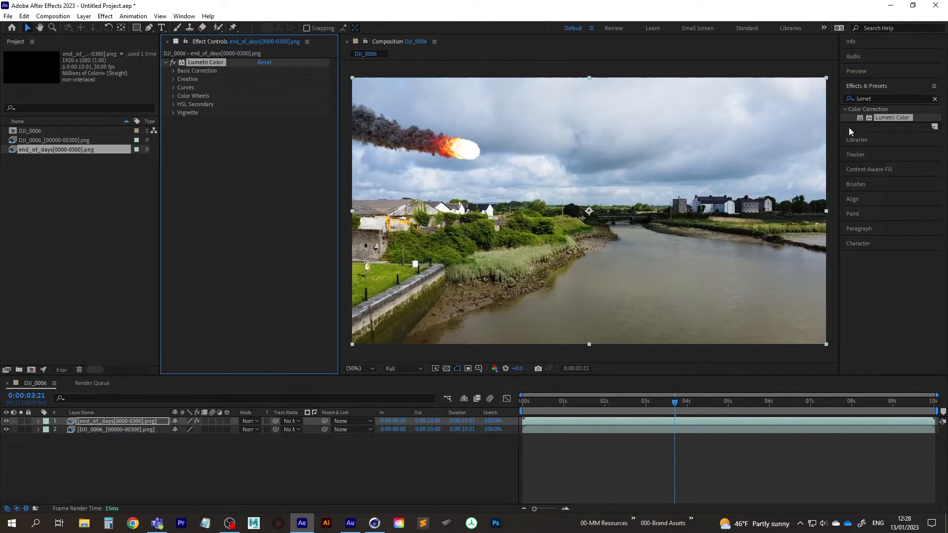
{"action": "left_click", "coordinate": [174, 71]}
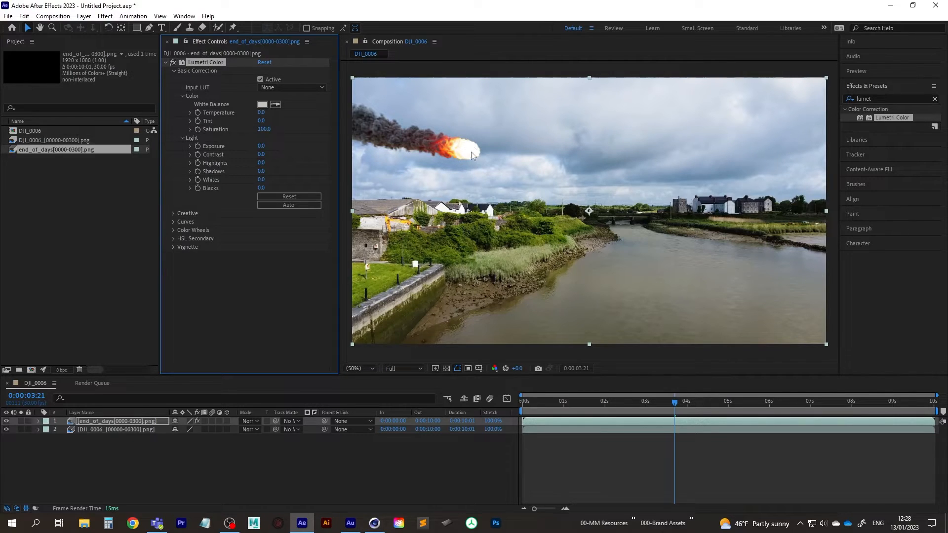
{"action": "left_click_drag", "start_coordinate": [264, 117], "coordinate": [287, 112]}
{"action": "left_click_drag", "start_coordinate": [261, 122], "coordinate": [276, 121]}
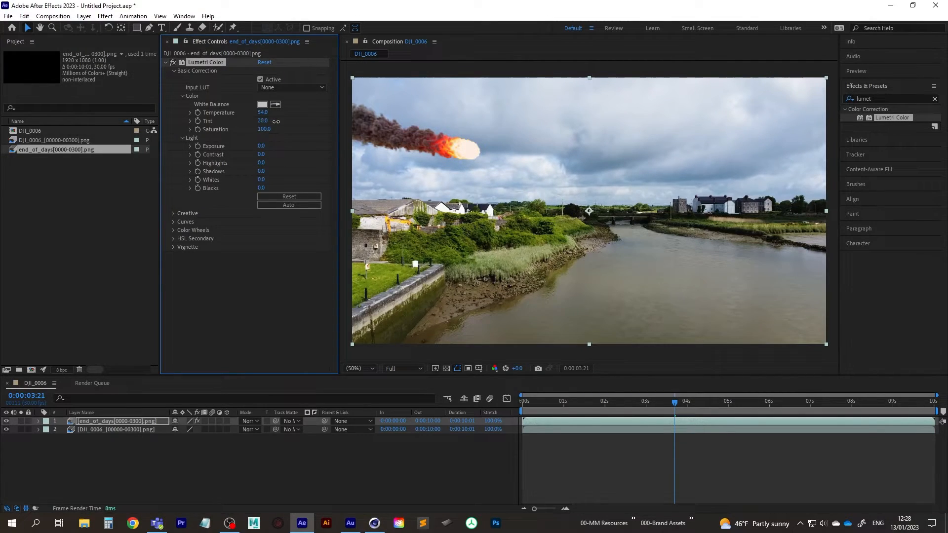
Step: Set the meteor's Lumetri exposure to 0.5, contrast to 28, shadows to -19, whites to 7 and blacks to -25
{"action": "left_click", "coordinate": [262, 146]}
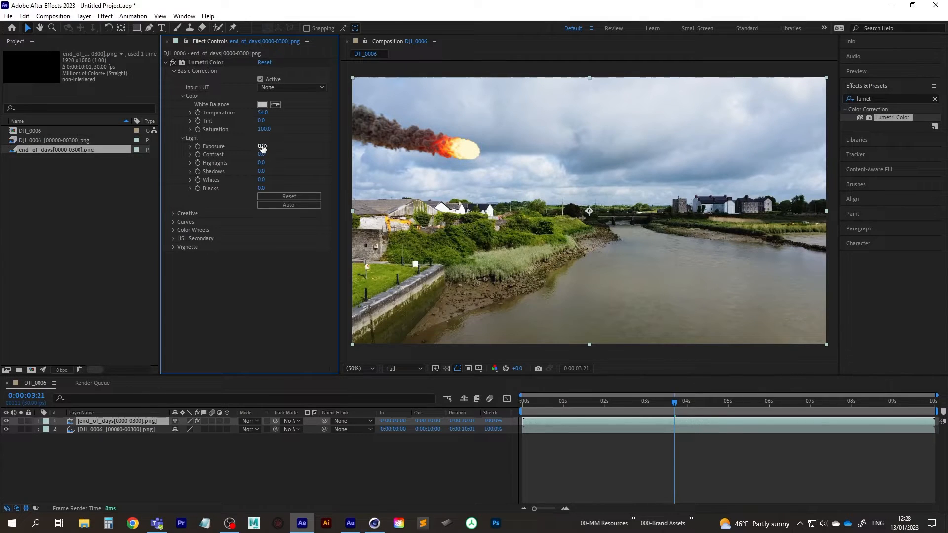
{"action": "left_click_drag", "start_coordinate": [262, 147], "coordinate": [263, 145]}
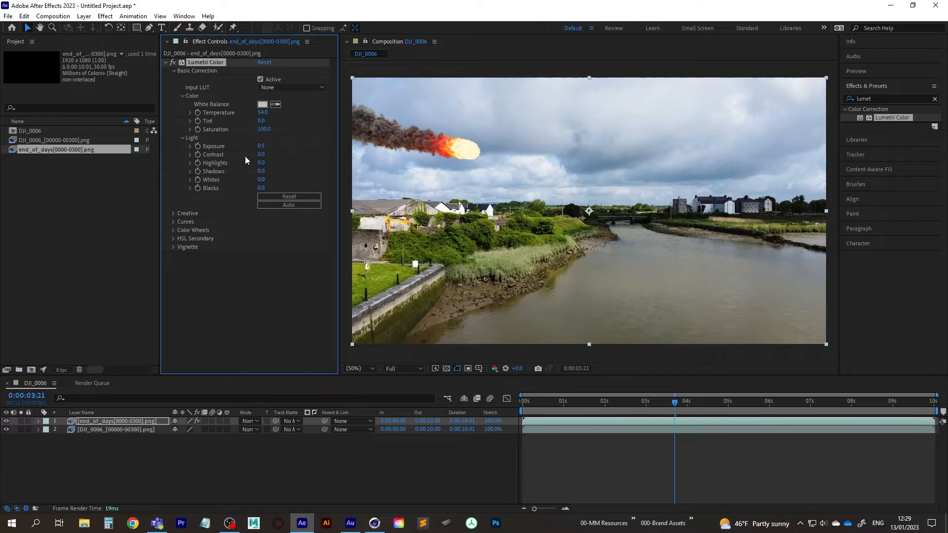
{"action": "left_click_drag", "start_coordinate": [260, 156], "coordinate": [275, 155]}
{"action": "left_click_drag", "start_coordinate": [260, 163], "coordinate": [252, 170]}
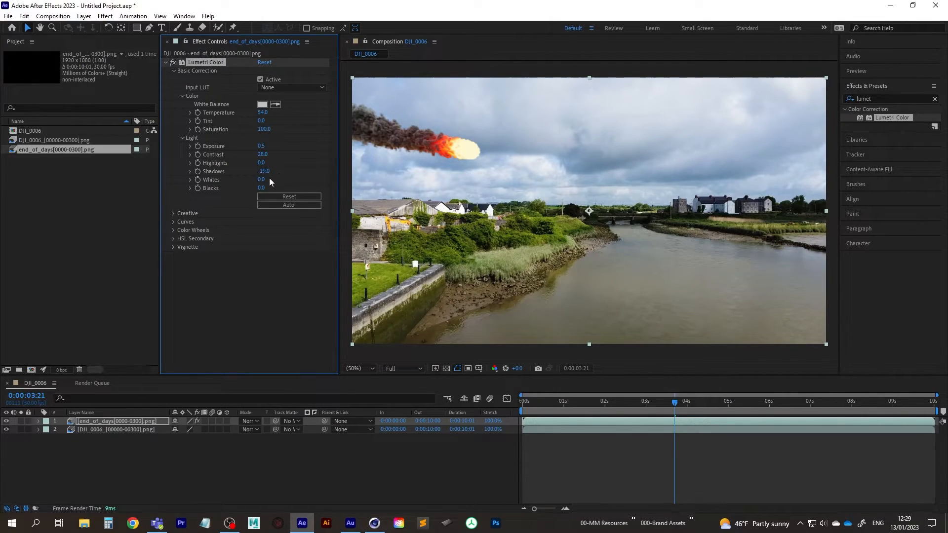
{"action": "mouse_move", "coordinate": [261, 180]}
{"action": "left_mouse_down"}
{"action": "mouse_move", "coordinate": [273, 180]}
{"action": "mouse_move", "coordinate": [203, 188]}
{"action": "mouse_move", "coordinate": [247, 187]}
{"action": "left_mouse_up"}
{"action": "left_click", "coordinate": [166, 62]}
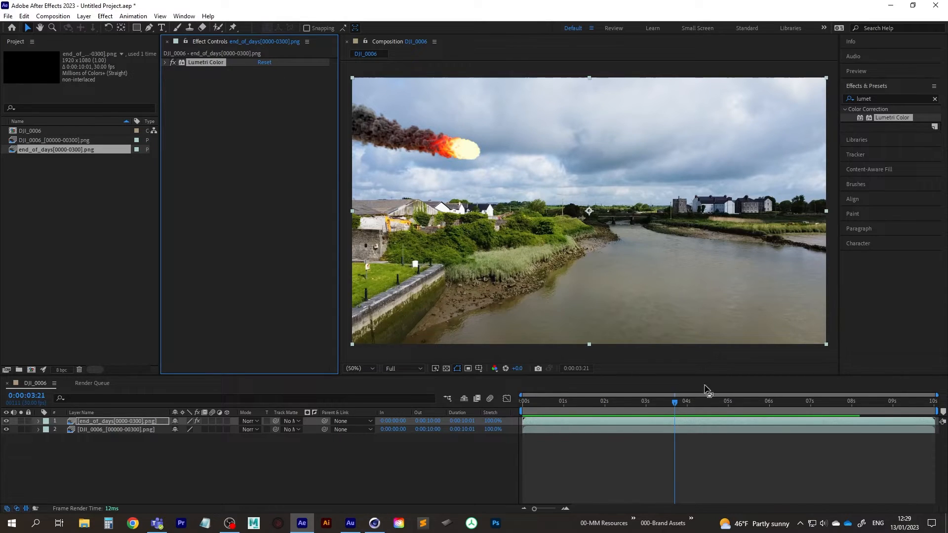
Step: Move the current time to 0:00:06:10, duplicate the end_of_days layer and rename the copy reflection
{"action": "left_click", "coordinate": [687, 402]}
{"action": "left_click_drag", "start_coordinate": [687, 401], "coordinate": [783, 401]}
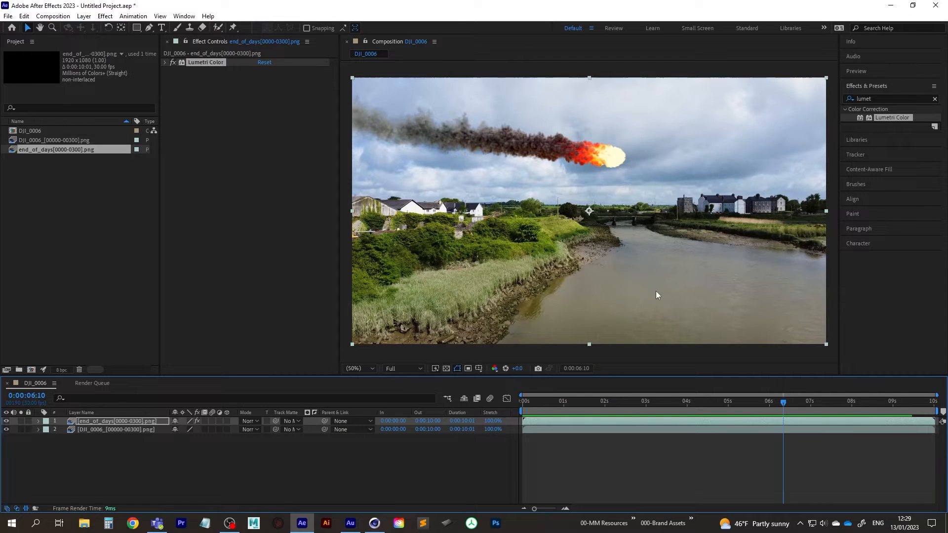
{"action": "left_click", "coordinate": [117, 421]}
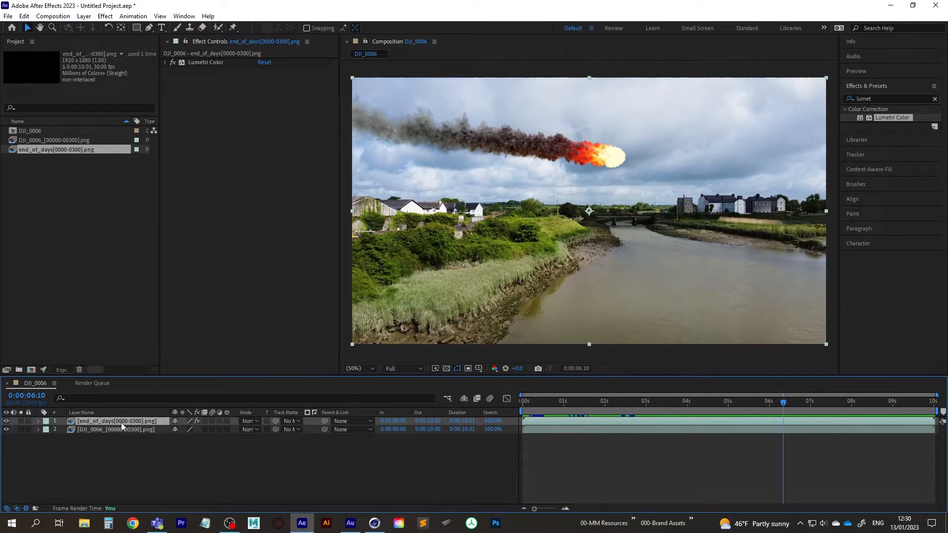
{"action": "key", "text": "ctrl+d"}
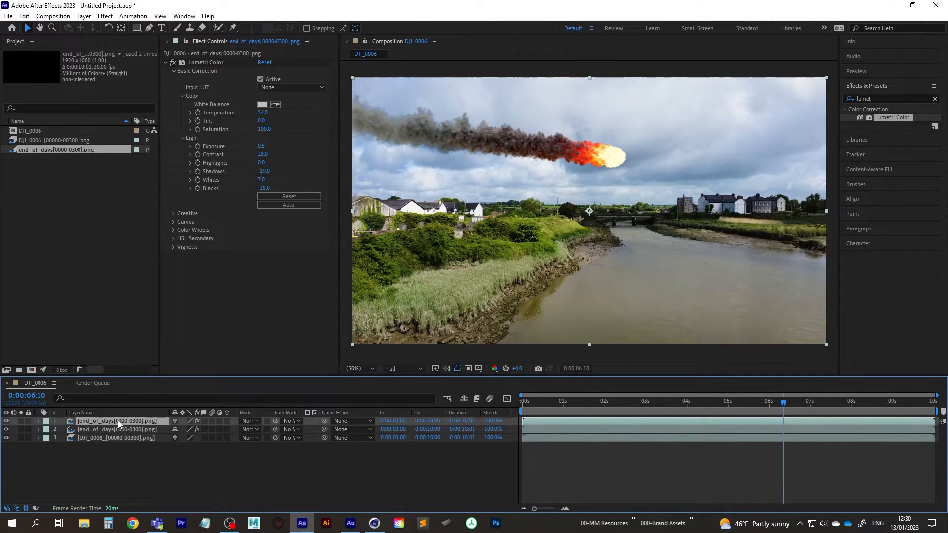
{"action": "key", "text": "Return"}
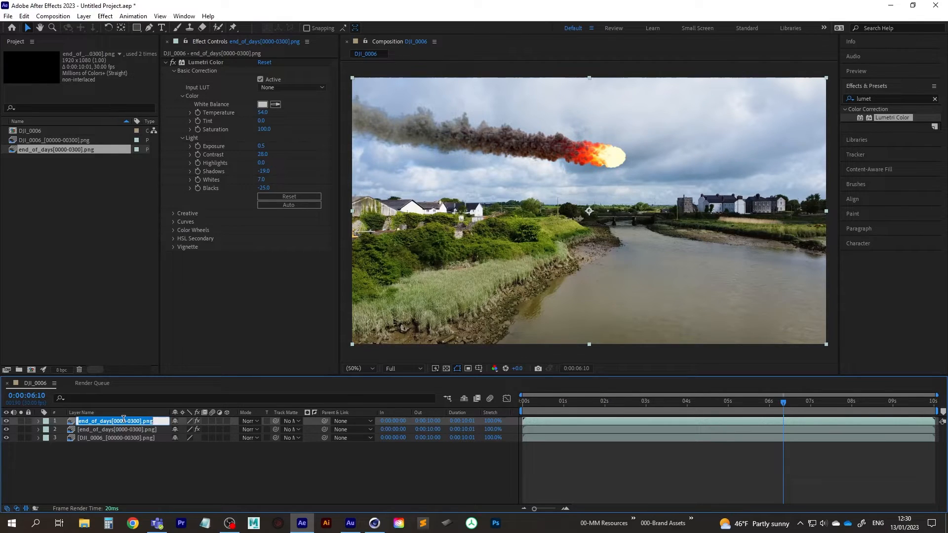
{"action": "type", "text": "reflection"}
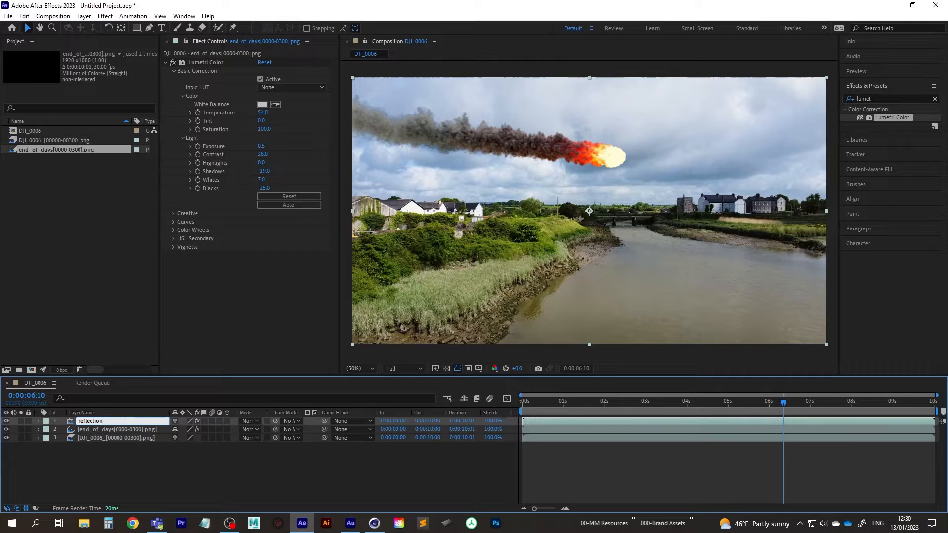
{"action": "key", "text": "Return"}
Step: Flip the reflection layer vertically and position its meteor over the river, below the original meteor
{"action": "left_click_drag", "start_coordinate": [556, 150], "coordinate": [570, 248]}
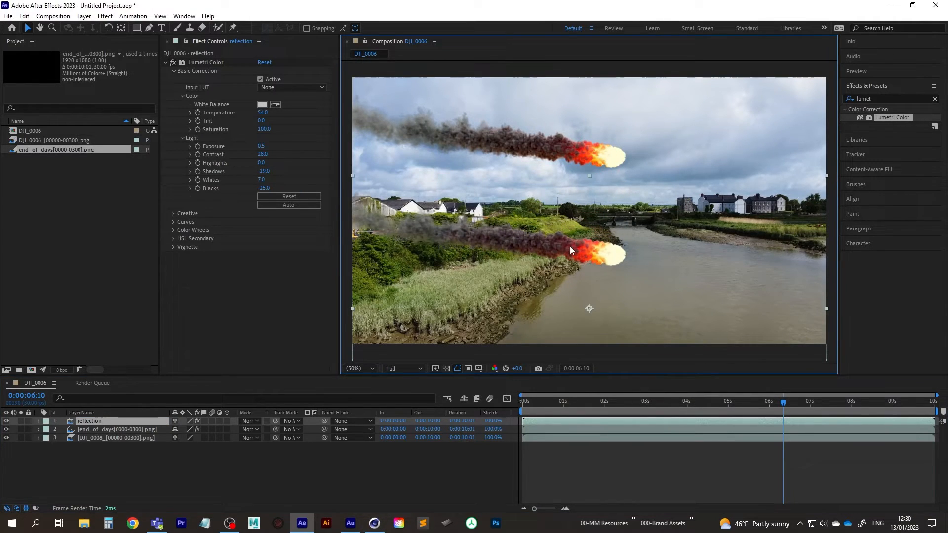
{"action": "left_click", "coordinate": [83, 16]}
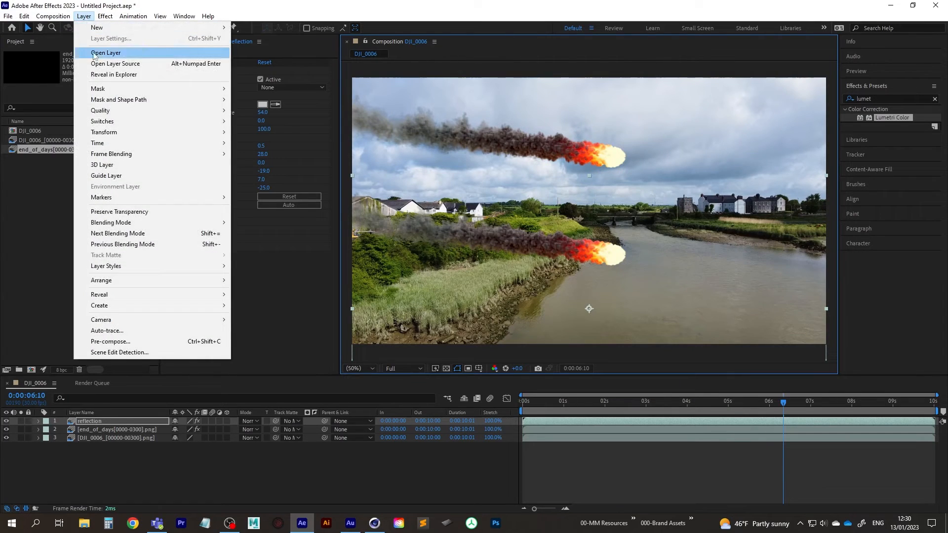
{"action": "mouse_move", "coordinate": [126, 139]}
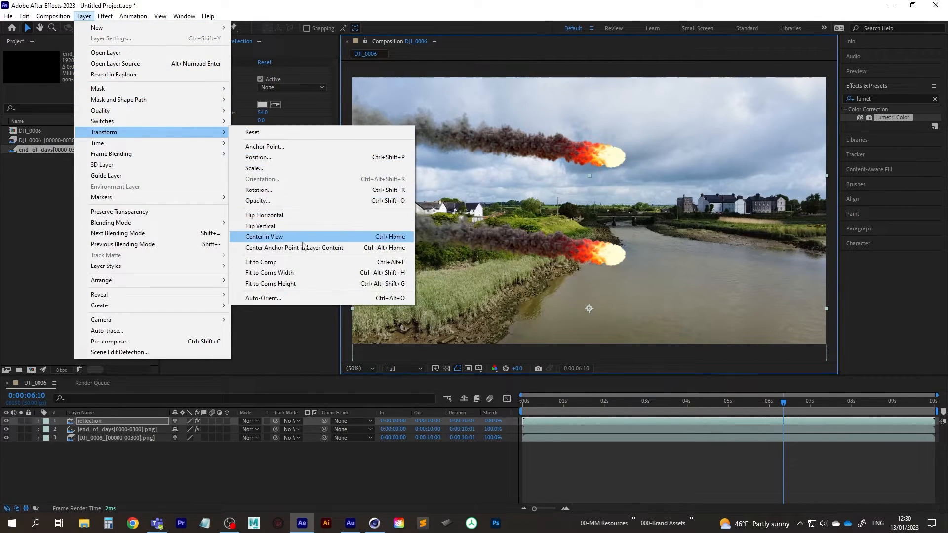
{"action": "left_click", "coordinate": [292, 226]}
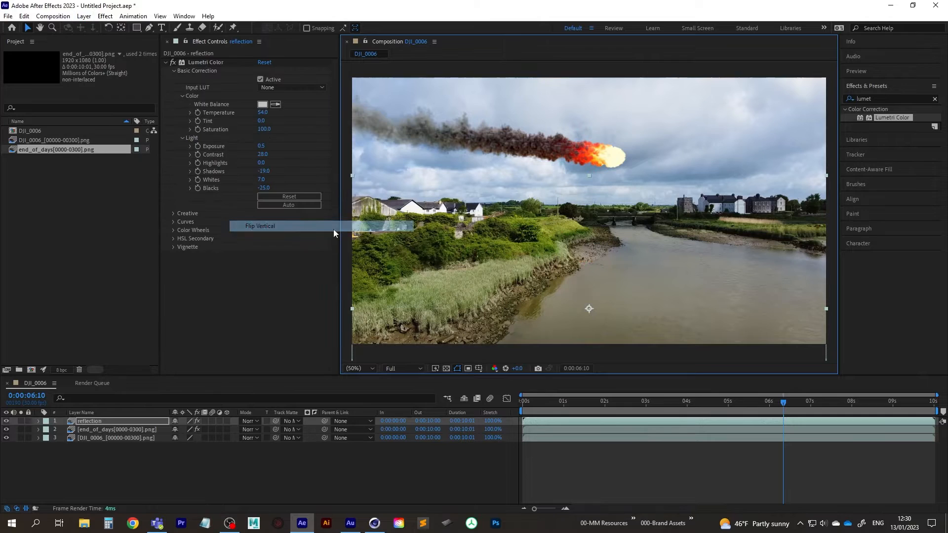
{"action": "left_click_drag", "start_coordinate": [579, 229], "coordinate": [579, 220], "text": "shift"}
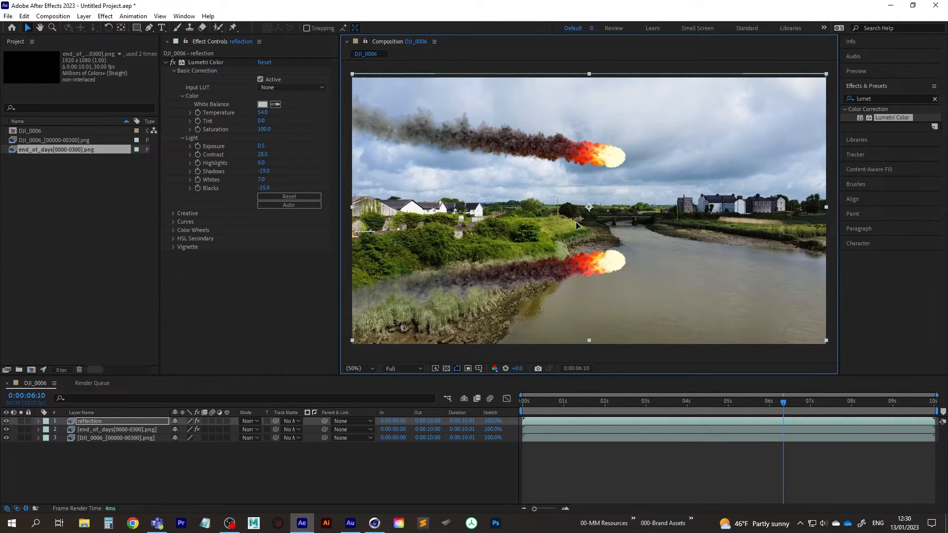
Step: Rotate the reflection layer to 4° and shift its mirrored meteor further across the water
{"action": "left_click", "coordinate": [96, 421]}
{"action": "key", "text": "r"}
{"action": "left_click_drag", "start_coordinate": [184, 429], "coordinate": [191, 434]}
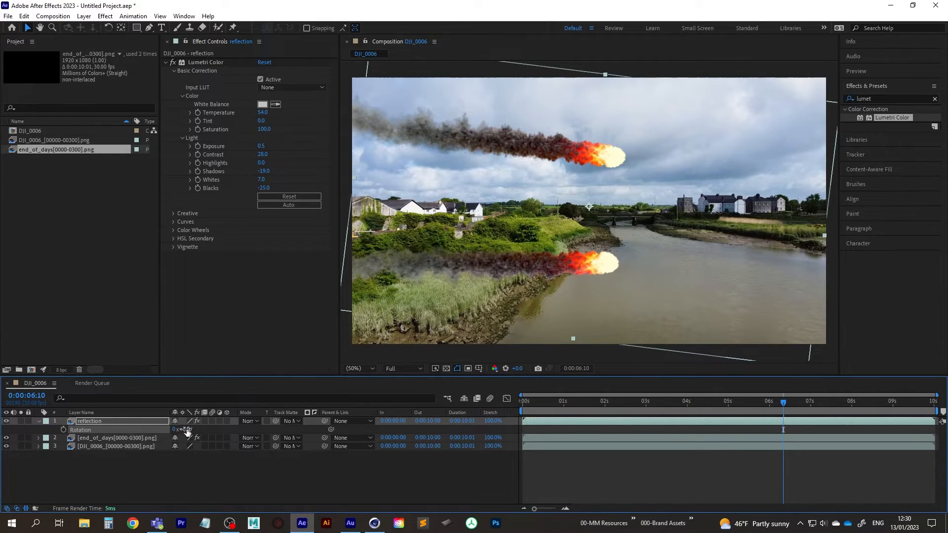
{"action": "left_click_drag", "start_coordinate": [570, 272], "coordinate": [592, 285]}
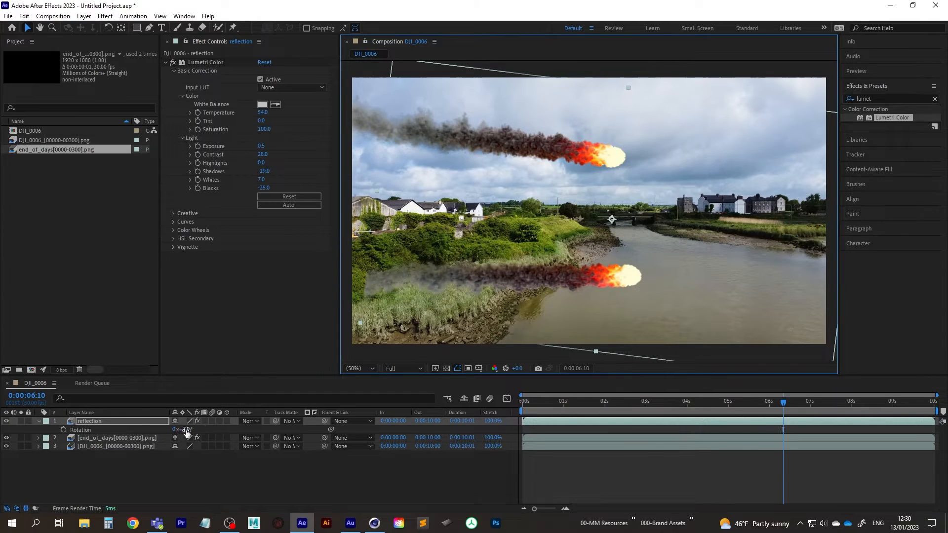
{"action": "left_click_drag", "start_coordinate": [184, 430], "coordinate": [199, 431]}
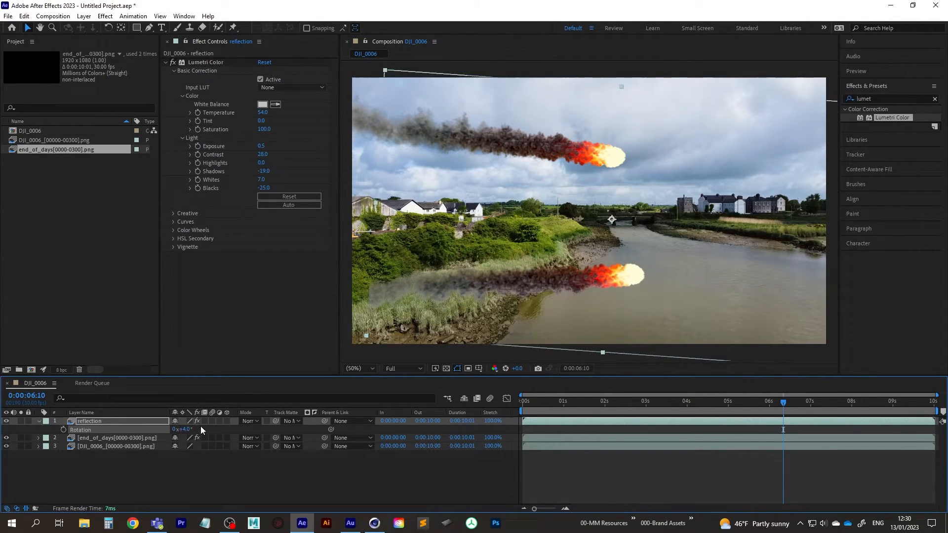
Step: Scale the reflection layer to 128% and realign it beneath the original meteor, checking the match at different times
{"action": "mouse_move", "coordinate": [784, 402]}
{"action": "left_mouse_down"}
{"action": "mouse_move", "coordinate": [916, 399]}
{"action": "mouse_move", "coordinate": [775, 407]}
{"action": "left_mouse_up"}
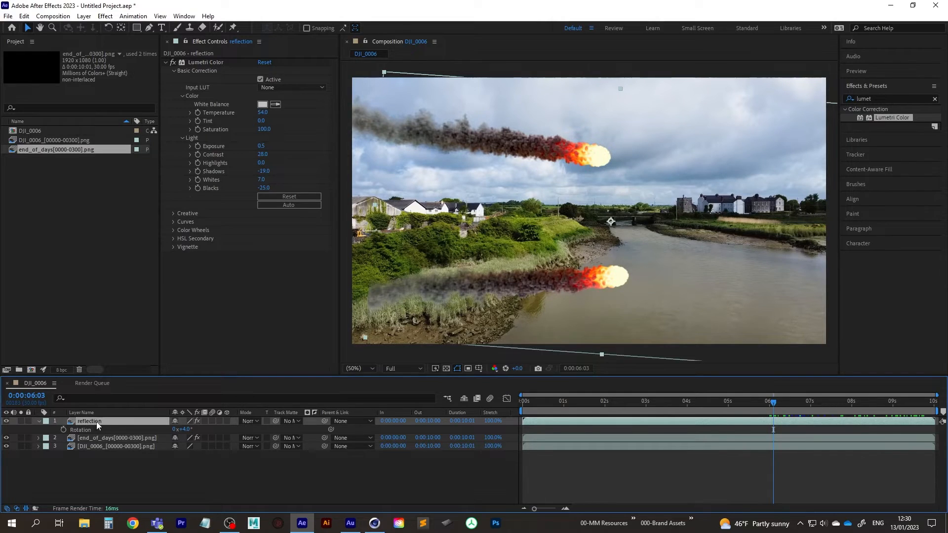
{"action": "key", "text": "s"}
{"action": "left_click_drag", "start_coordinate": [187, 429], "coordinate": [201, 430]}
{"action": "mouse_move", "coordinate": [583, 291]}
{"action": "left_mouse_down"}
{"action": "mouse_move", "coordinate": [585, 280]}
{"action": "mouse_move", "coordinate": [577, 282]}
{"action": "mouse_move", "coordinate": [593, 284]}
{"action": "left_mouse_up"}
{"action": "left_click_drag", "start_coordinate": [781, 405], "coordinate": [805, 402]}
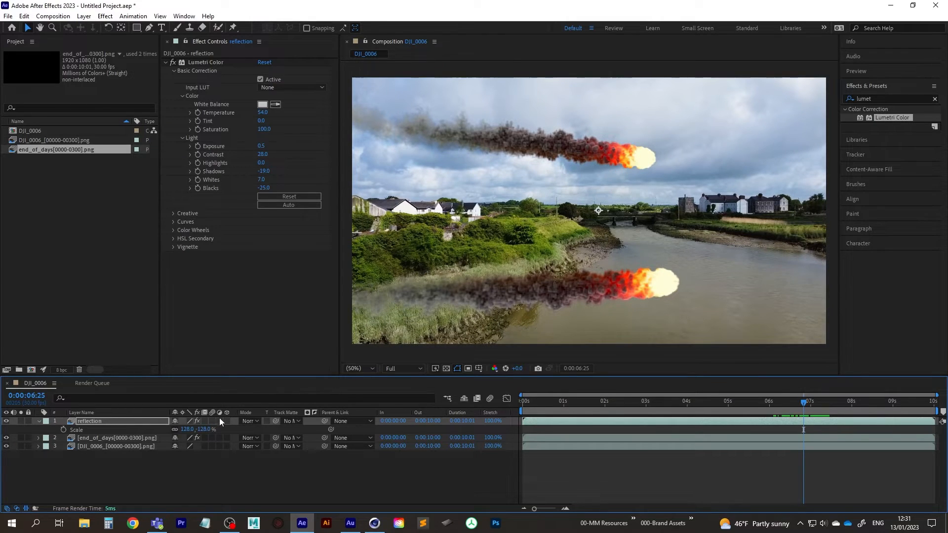
Step: Set the reflection layer's blending mode to Overlay and its opacity to 21%, checking it at different times
{"action": "left_click", "coordinate": [251, 421]}
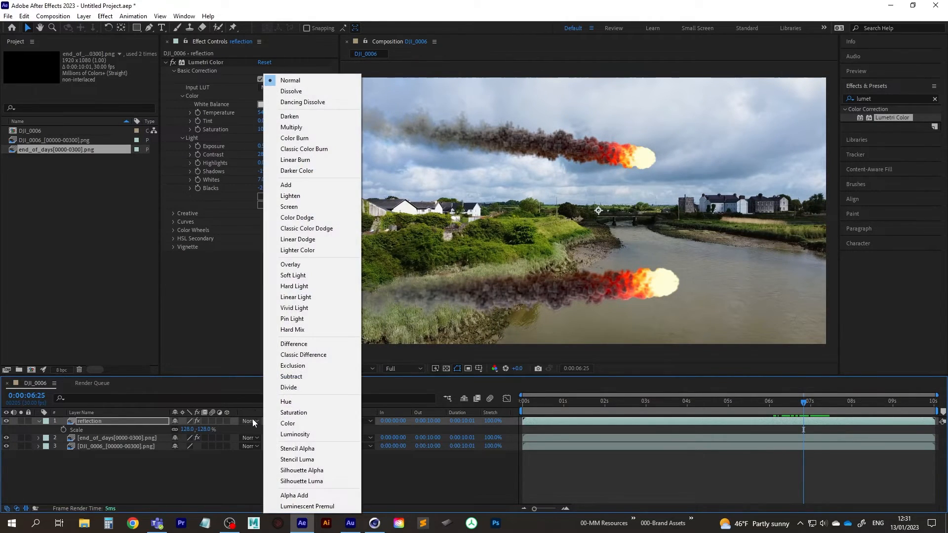
{"action": "left_click", "coordinate": [294, 265]}
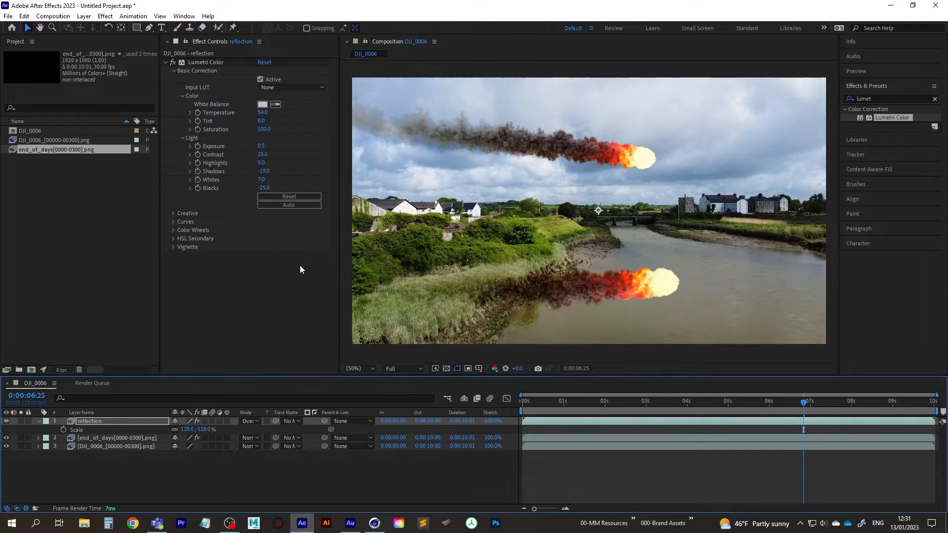
{"action": "left_click", "coordinate": [114, 421]}
{"action": "key", "text": "t"}
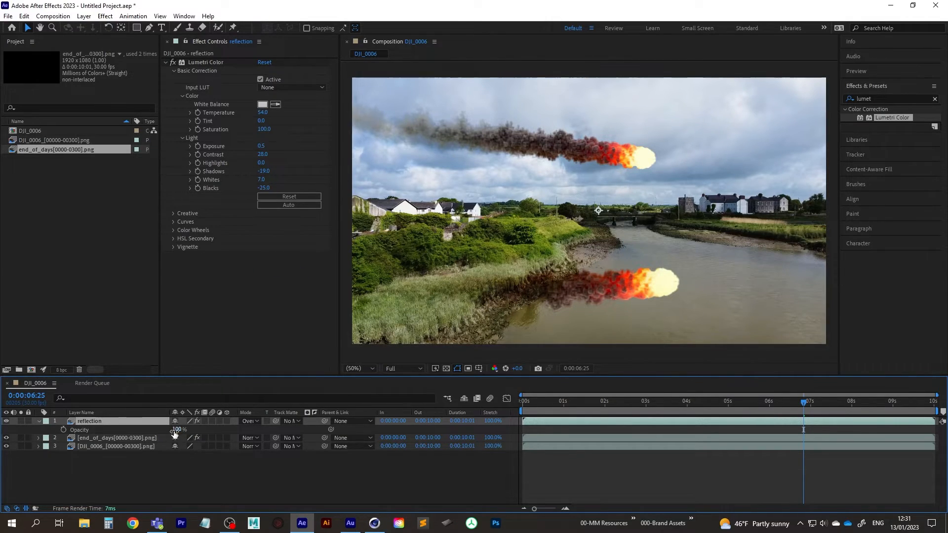
{"action": "left_click_drag", "start_coordinate": [177, 430], "coordinate": [140, 430]}
{"action": "left_click_drag", "start_coordinate": [801, 398], "coordinate": [721, 408]}
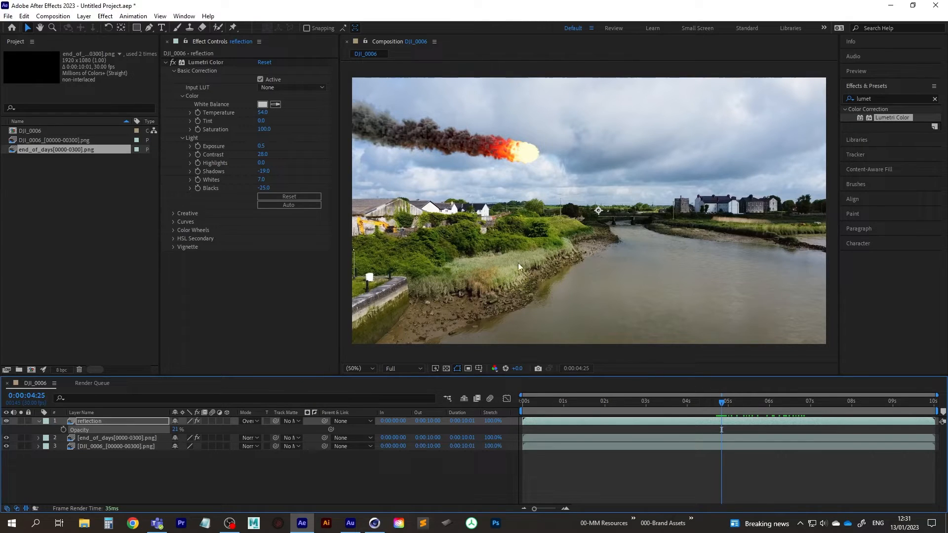
{"action": "left_click_drag", "start_coordinate": [725, 402], "coordinate": [787, 403]}
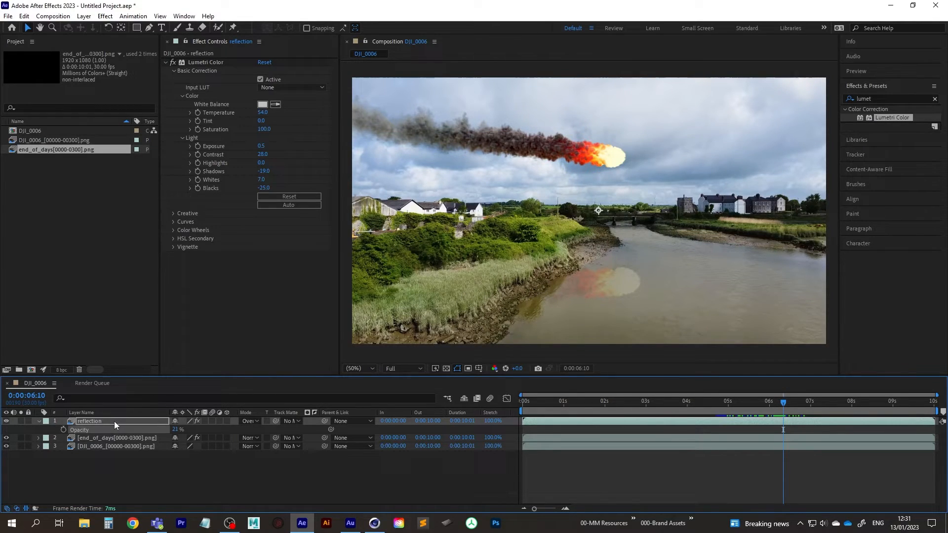
Step: At 0:00:04:28, draw a closed Pen mask on the reflection layer around the river's water, following the near bank
{"action": "key", "text": "Return"}
{"action": "left_click", "coordinate": [149, 28]}
{"action": "left_click_drag", "start_coordinate": [783, 408], "coordinate": [724, 406]}
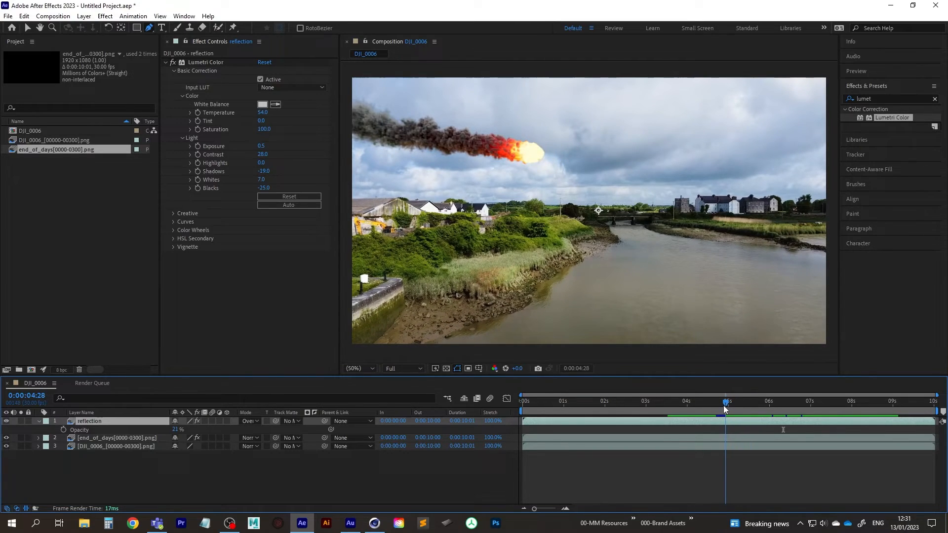
{"action": "left_click", "coordinate": [422, 350]}
{"action": "left_click_drag", "start_coordinate": [483, 322], "coordinate": [508, 317]}
{"action": "left_click_drag", "start_coordinate": [537, 289], "coordinate": [581, 261]}
{"action": "left_click", "coordinate": [721, 249]}
{"action": "left_click_drag", "start_coordinate": [777, 247], "coordinate": [823, 258]}
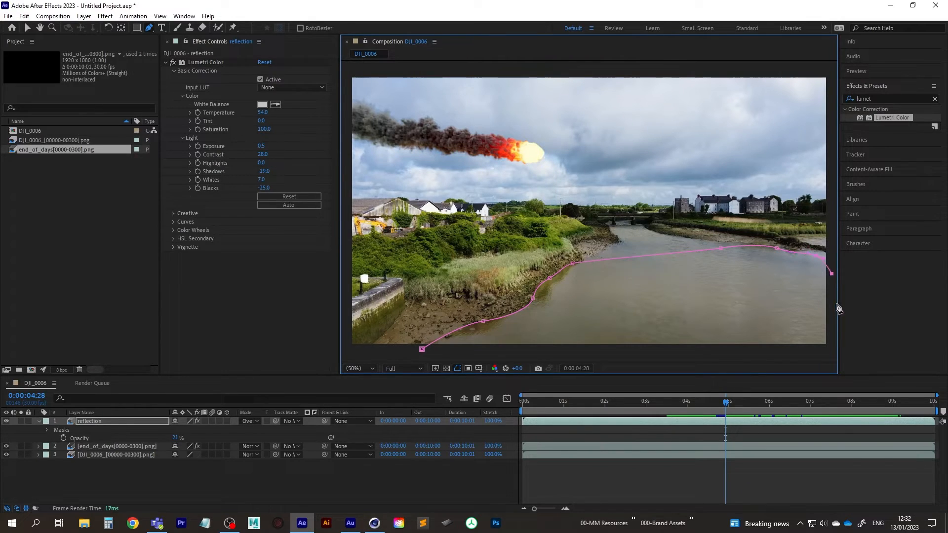
{"action": "left_click", "coordinate": [828, 354]}
{"action": "left_click", "coordinate": [422, 350]}
Step: Enable Mask Path keyframing for the reflection layer's Mask 1 at 0:00:04:29
{"action": "mouse_move", "coordinate": [735, 402]}
{"action": "left_mouse_down"}
{"action": "mouse_move", "coordinate": [755, 400]}
{"action": "mouse_move", "coordinate": [731, 406]}
{"action": "left_mouse_up"}
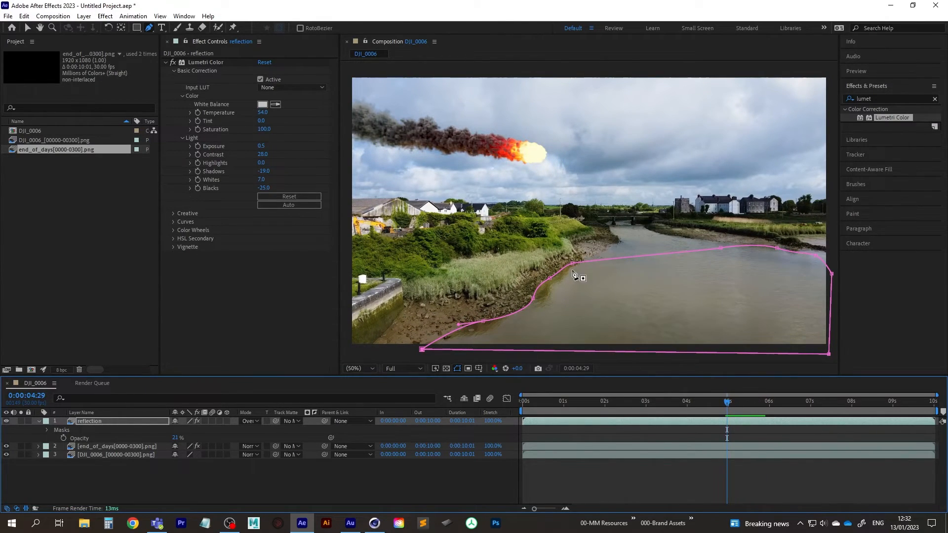
{"action": "left_click", "coordinate": [47, 430]}
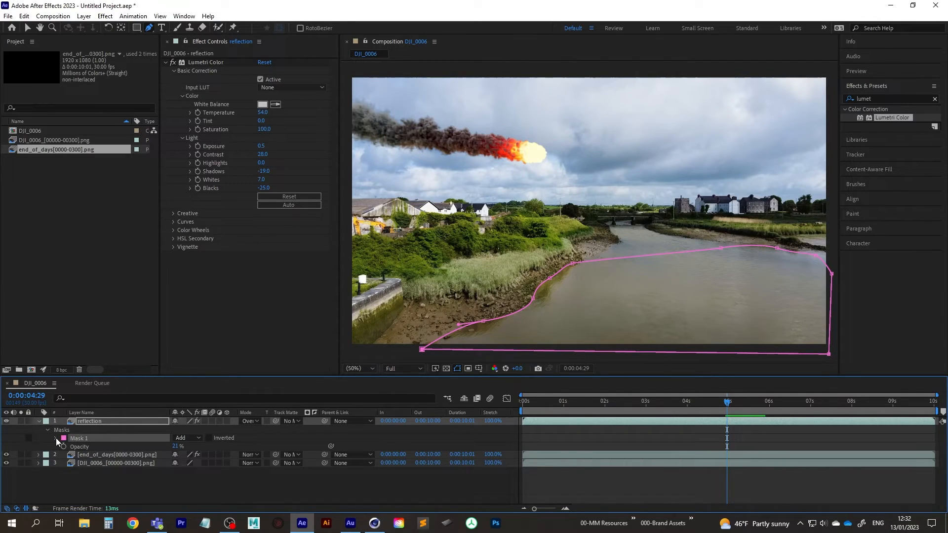
{"action": "left_click", "coordinate": [55, 438]}
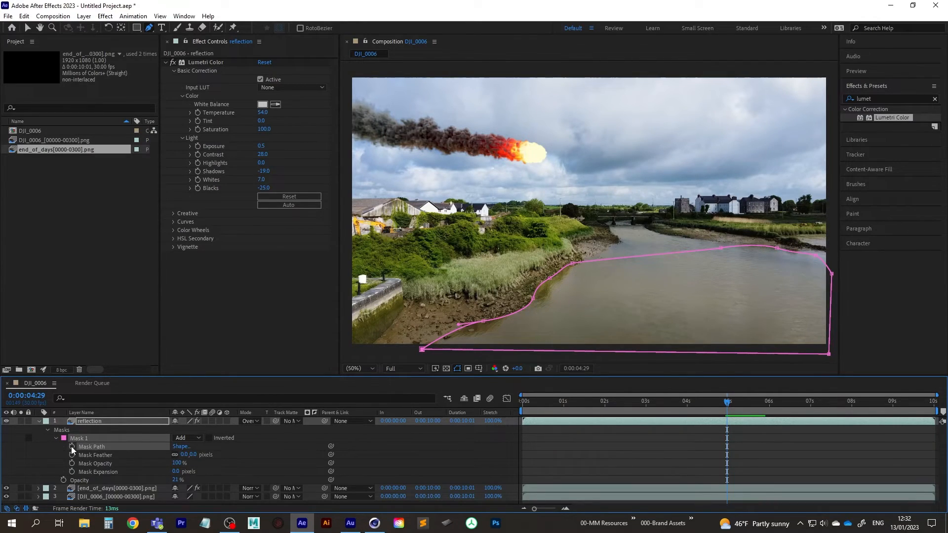
{"action": "left_click", "coordinate": [72, 447]}
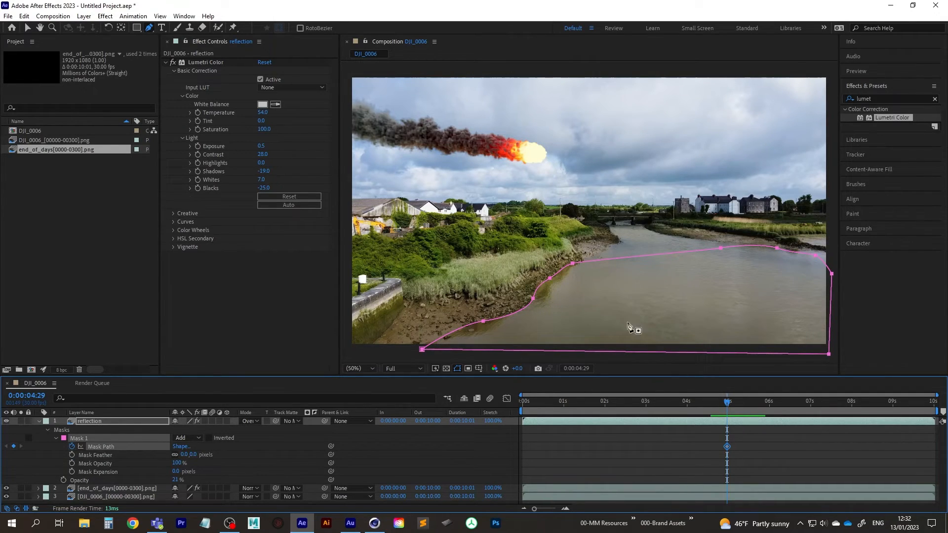
Step: At 0:00:06:10, reshape the reflection layer's Mask 1 path along the near bank, adding a Mask Path keyframe
{"action": "left_click_drag", "start_coordinate": [730, 407], "coordinate": [789, 404]}
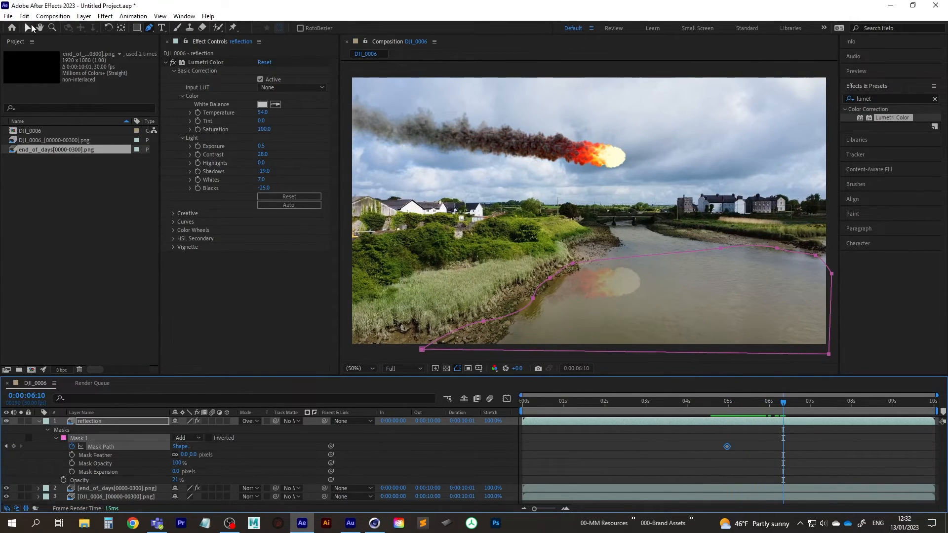
{"action": "left_click", "coordinate": [28, 28]}
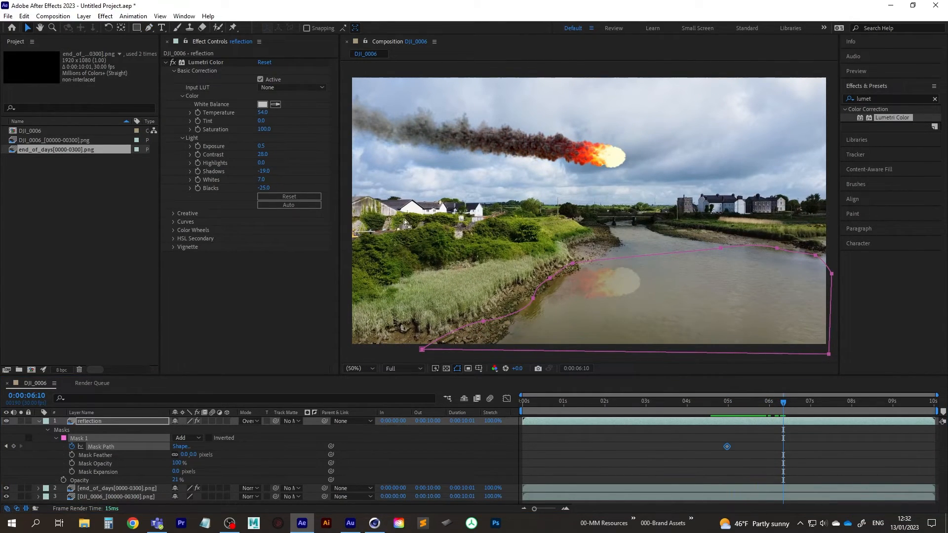
{"action": "left_click_drag", "start_coordinate": [391, 212], "coordinate": [608, 359]}
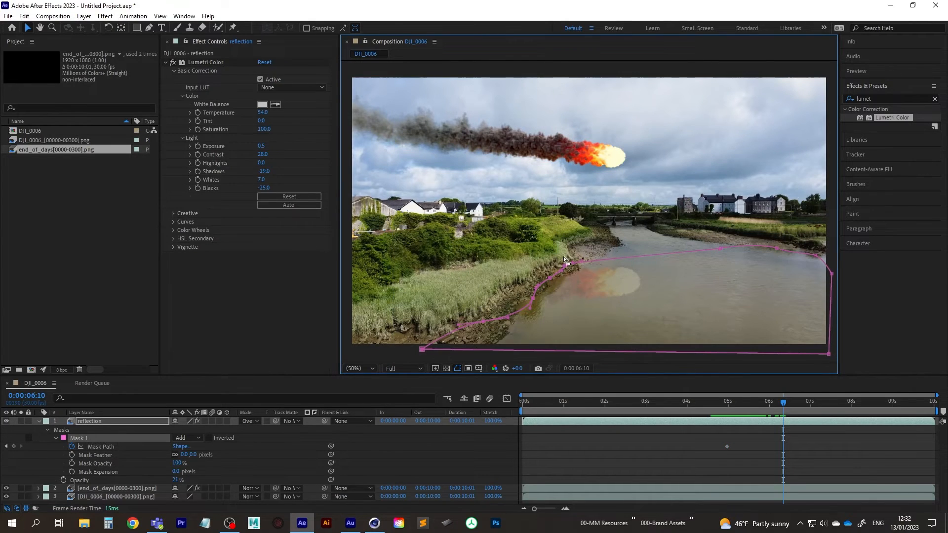
{"action": "left_click_drag", "start_coordinate": [575, 265], "coordinate": [587, 265]}
{"action": "left_click_drag", "start_coordinate": [541, 302], "coordinate": [515, 311]}
{"action": "key", "text": "ctrl+z"}
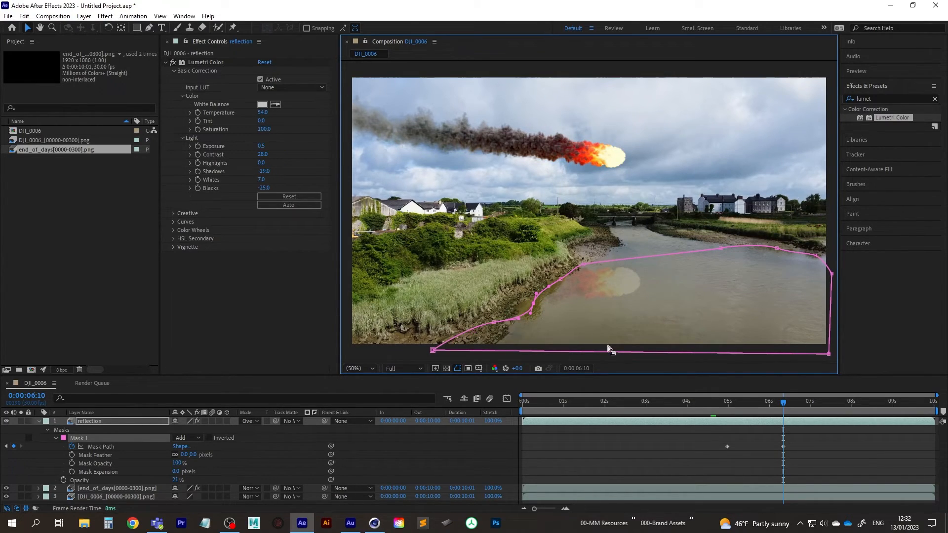
Step: At 0:00:07:12, refit the Mask 1 path to the near bank, then preview the mask animation from 0:00:04:19
{"action": "left_click_drag", "start_coordinate": [783, 405], "coordinate": [828, 402]}
{"action": "left_click_drag", "start_coordinate": [389, 222], "coordinate": [606, 364]}
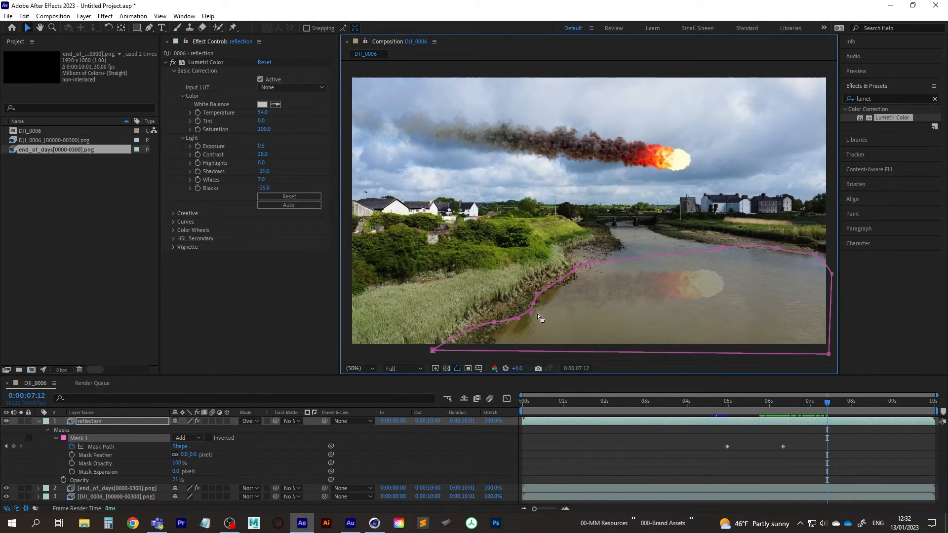
{"action": "left_click_drag", "start_coordinate": [535, 306], "coordinate": [555, 311]}
{"action": "left_click_drag", "start_coordinate": [819, 411], "coordinate": [713, 411]}
{"action": "key", "text": "space"}
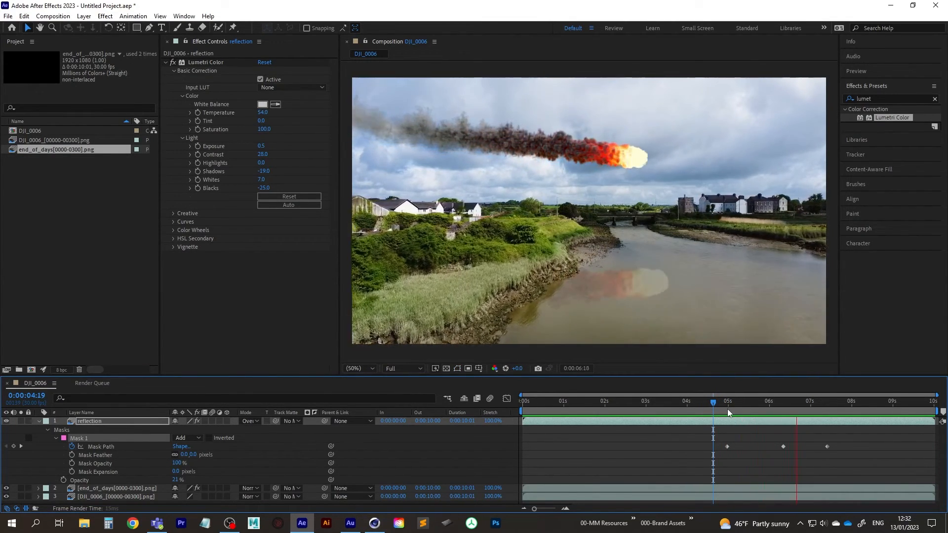
{"action": "key", "text": "space"}
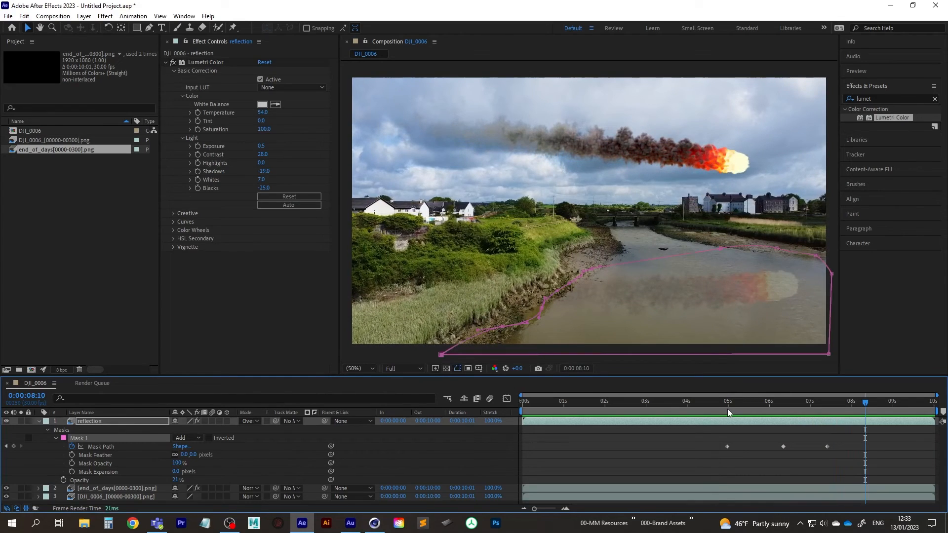
Step: Set the reflection layer's opacity to 7% and preview the result from 0:00:05:21
{"action": "left_click", "coordinate": [112, 422]}
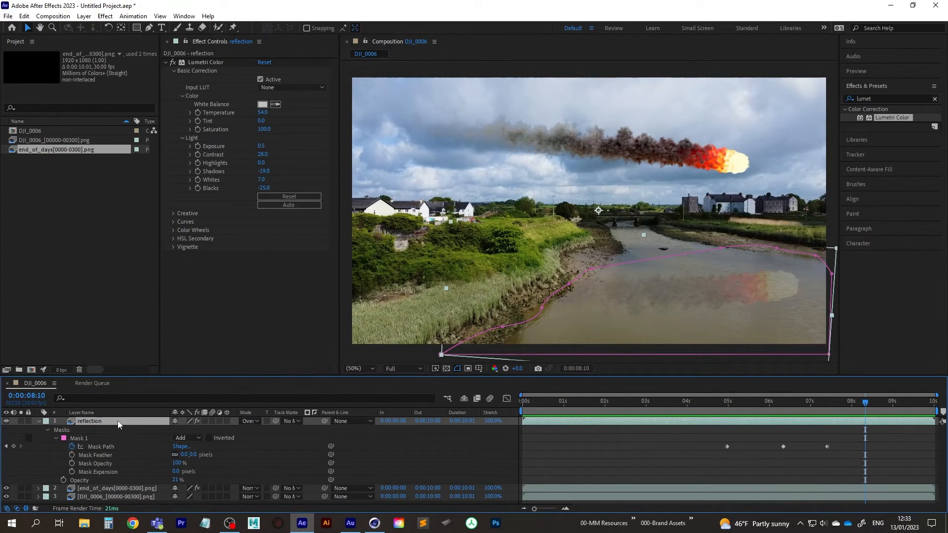
{"action": "key", "text": "u"}
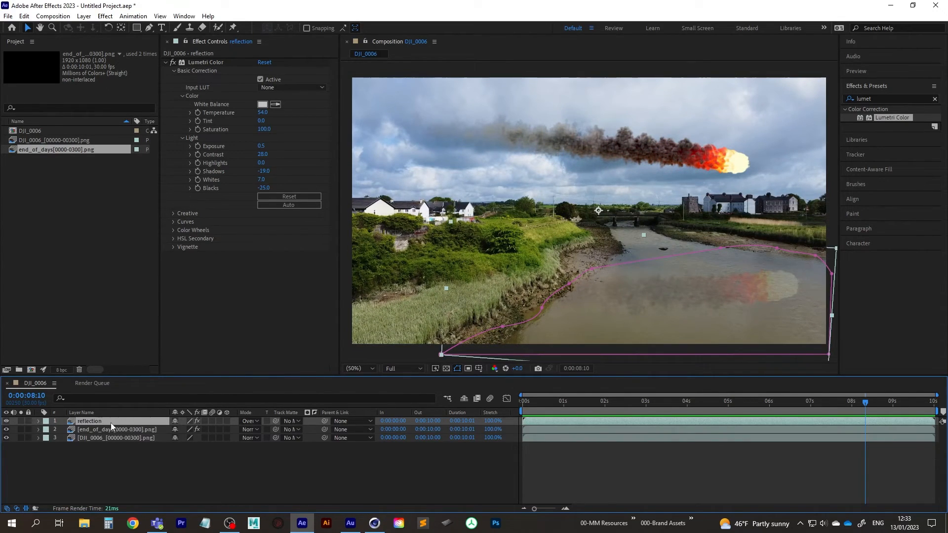
{"action": "key", "text": "t"}
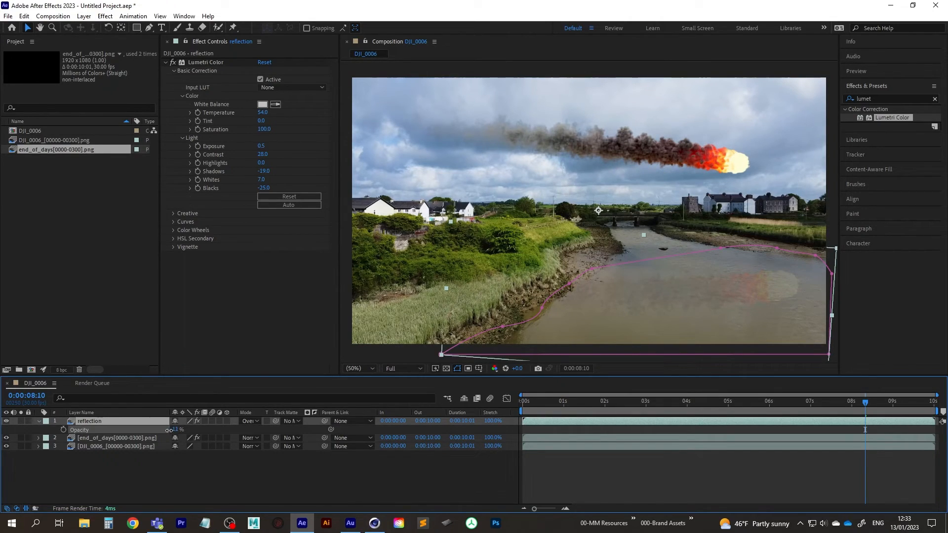
{"action": "left_click_drag", "start_coordinate": [169, 431], "coordinate": [169, 431]}
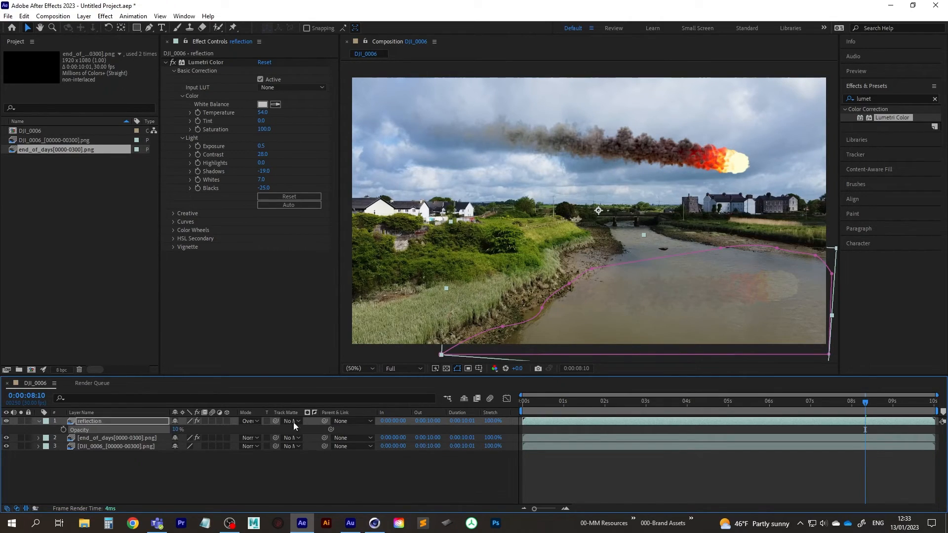
{"action": "left_click", "coordinate": [177, 428]}
{"action": "key", "text": "Return"}
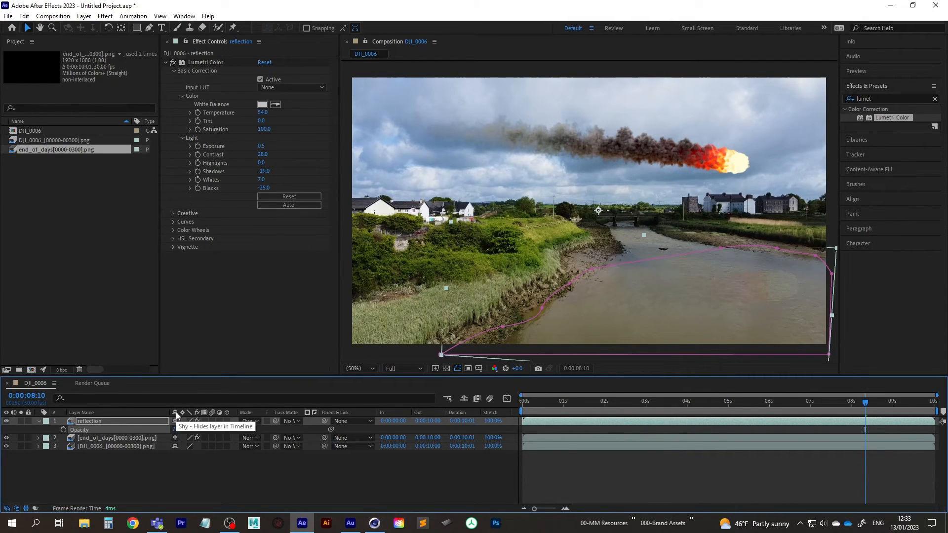
{"action": "left_click_drag", "start_coordinate": [842, 402], "coordinate": [759, 401]}
{"action": "key", "text": "space"}
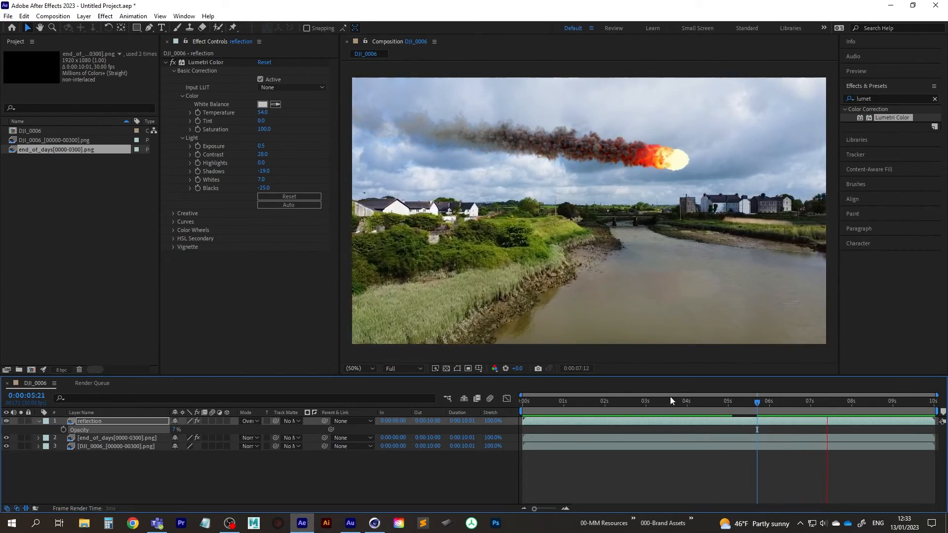
Step: Apply the Wave Warp effect to the reflection layer with Wave Type Smooth Noise and preview it from 0:00:06:02
{"action": "left_click_drag", "start_coordinate": [756, 401], "coordinate": [799, 402]}
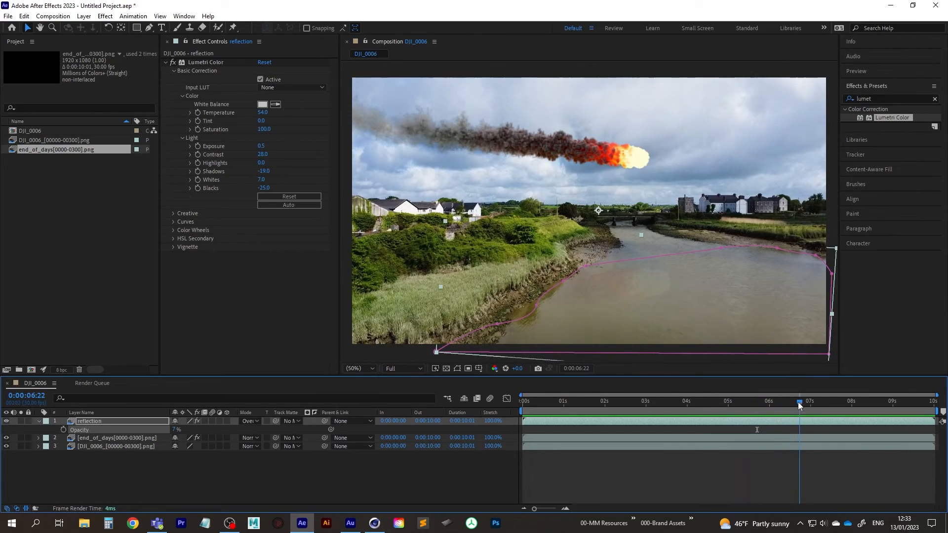
{"action": "double_click", "coordinate": [880, 101]}
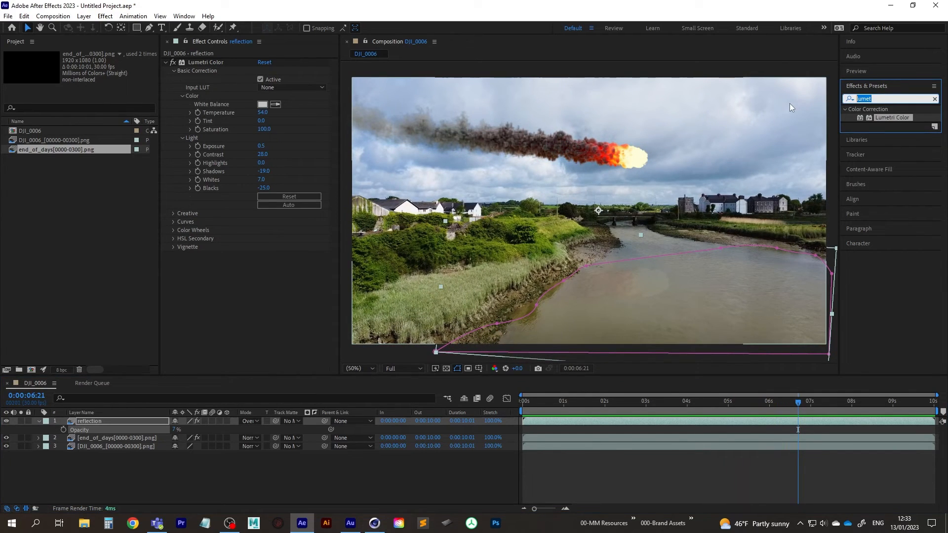
{"action": "type", "text": "warp"}
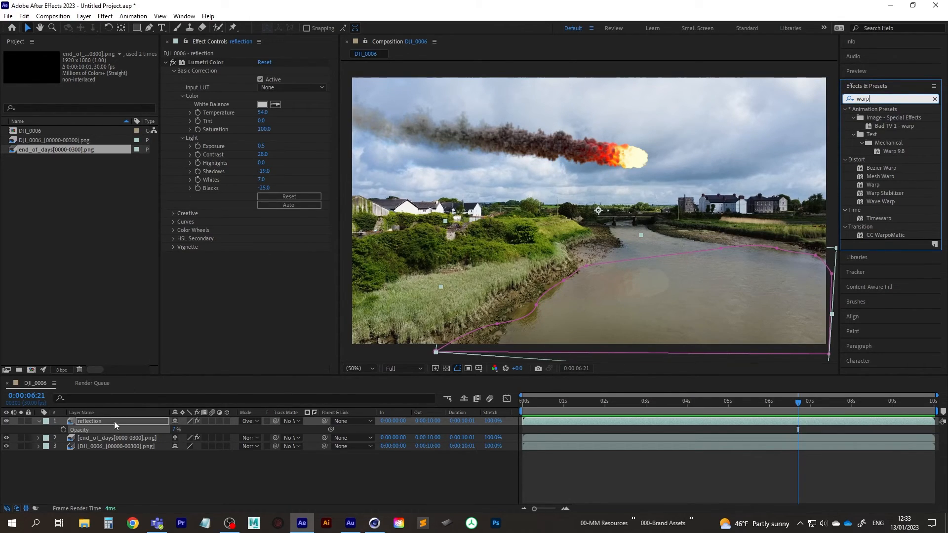
{"action": "double_click", "coordinate": [881, 202]}
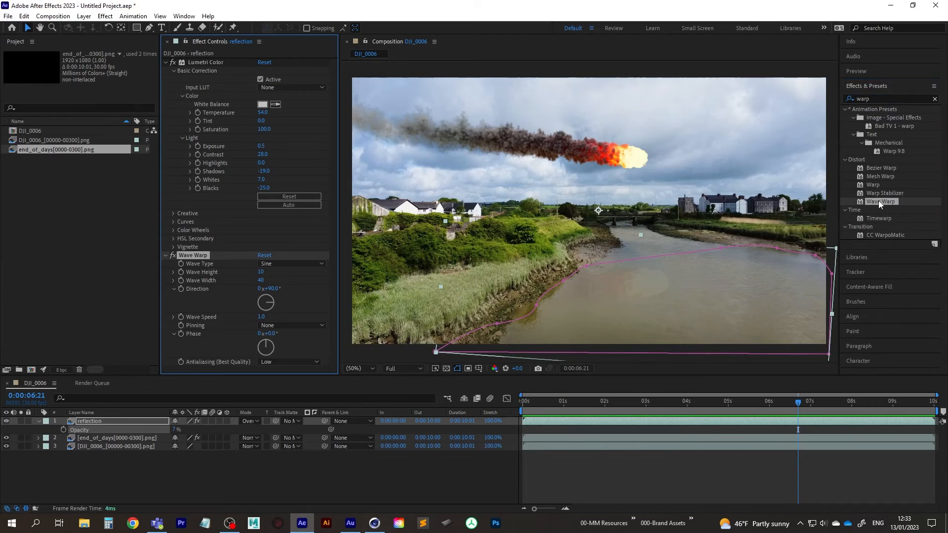
{"action": "left_click", "coordinate": [296, 264]}
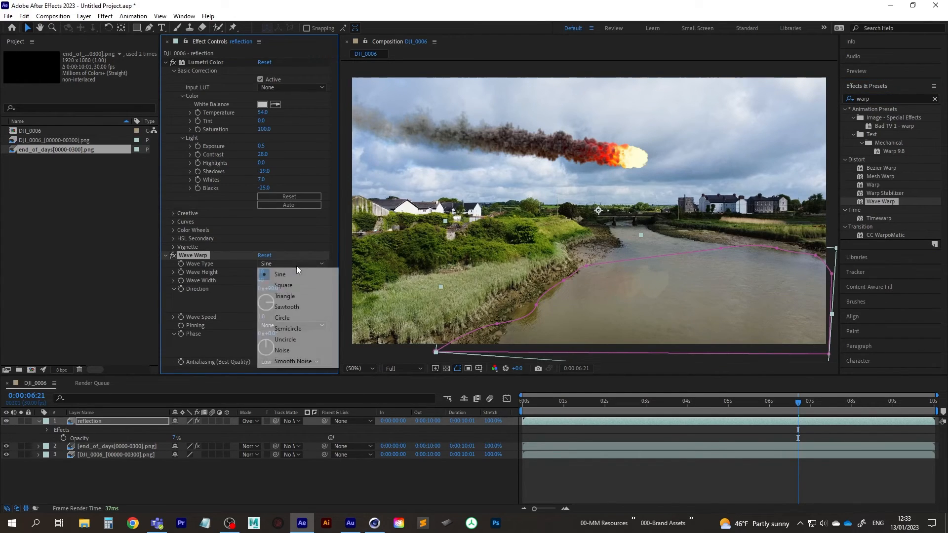
{"action": "left_click", "coordinate": [308, 358]}
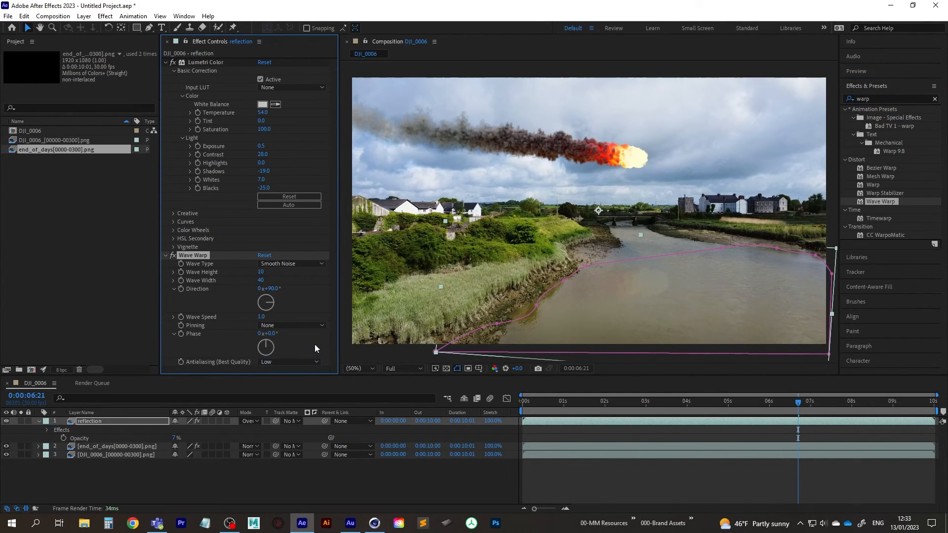
{"action": "left_click_drag", "start_coordinate": [795, 400], "coordinate": [772, 406]}
{"action": "key", "text": "space"}
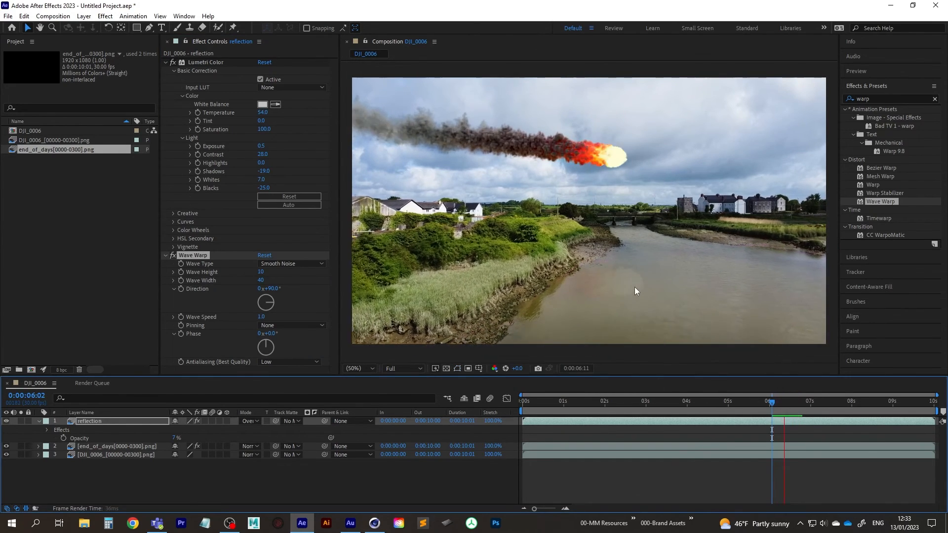
Step: Set the reflection layer's Wave Warp Wave Height to 4 and preview the ripples from 0:00:05:10
{"action": "left_click_drag", "start_coordinate": [776, 401], "coordinate": [809, 401]}
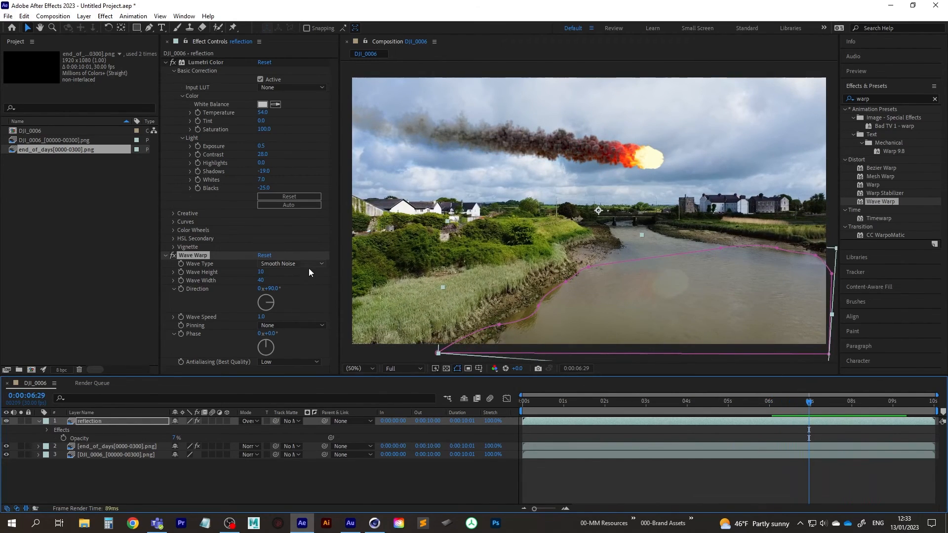
{"action": "left_click_drag", "start_coordinate": [260, 272], "coordinate": [253, 273]}
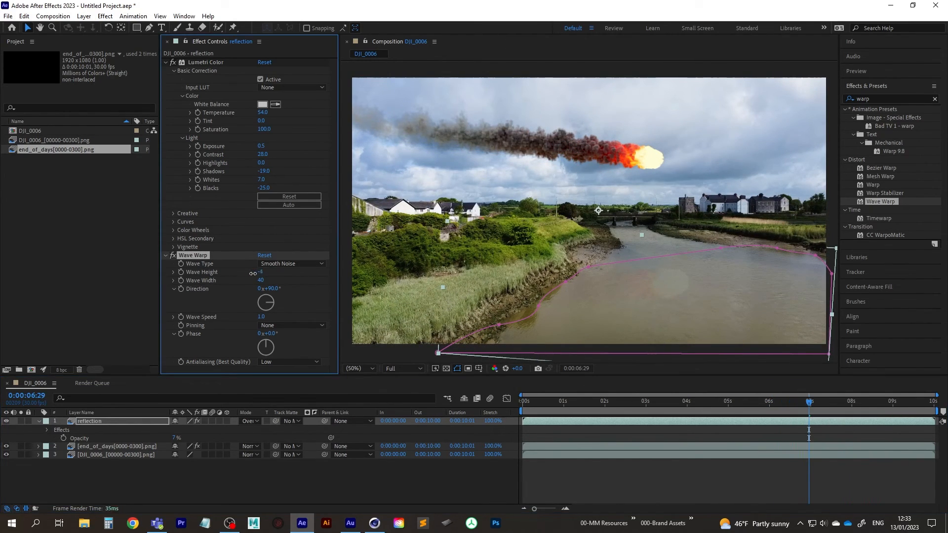
{"action": "left_click", "coordinate": [262, 273]}
{"action": "type", "text": "4"}
{"action": "key", "text": "Return"}
{"action": "left_click_drag", "start_coordinate": [810, 401], "coordinate": [742, 404]}
{"action": "key", "text": "space"}
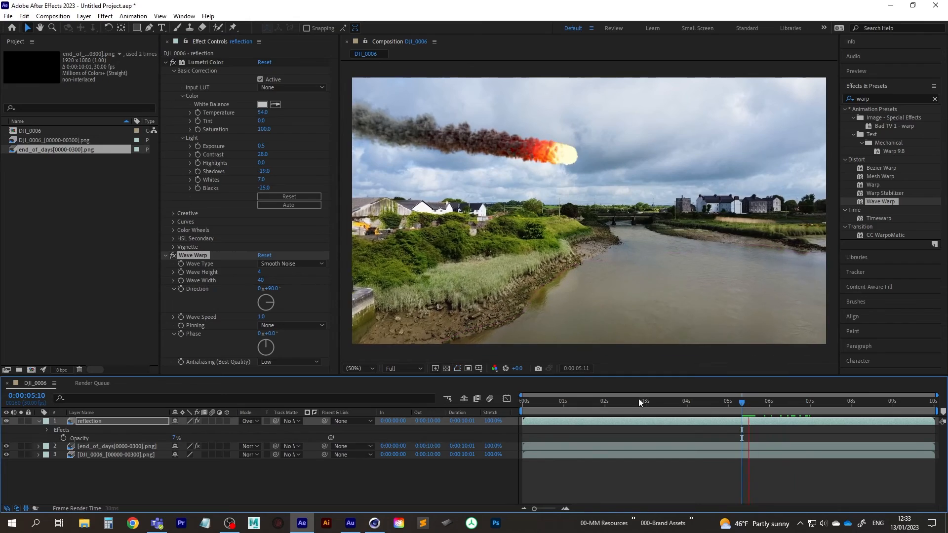